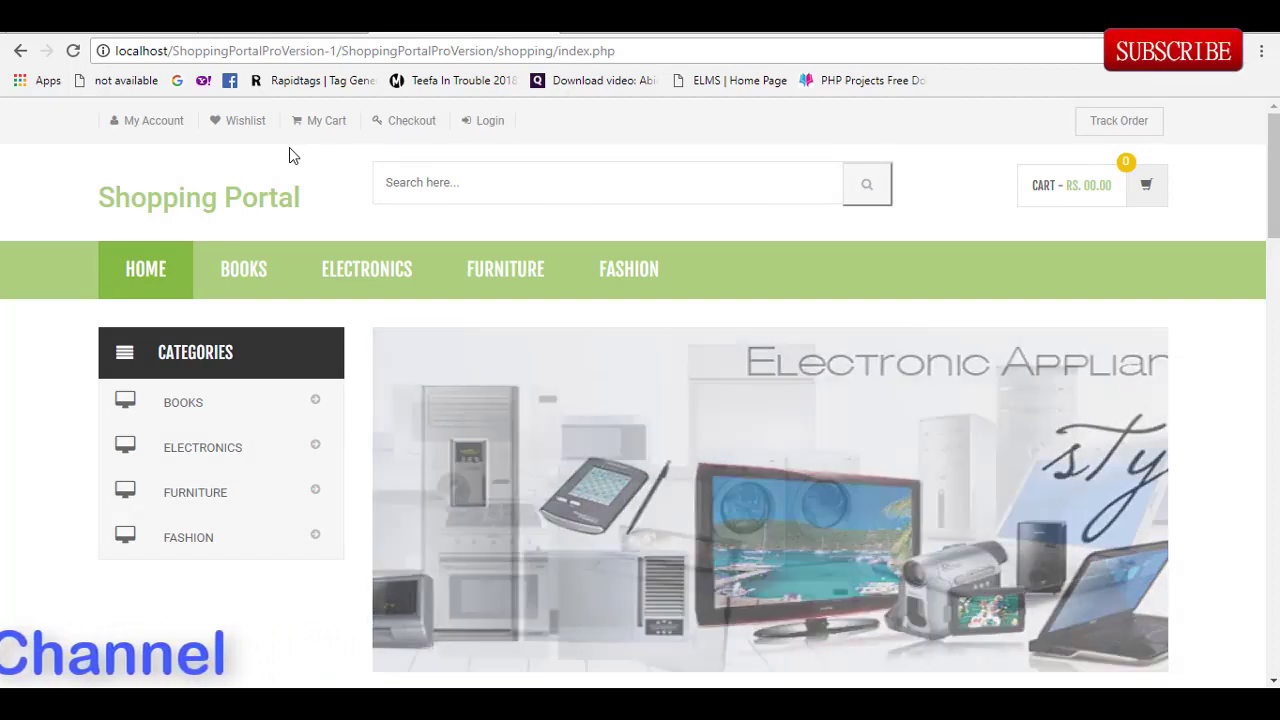
# Step: Open the Books category and scroll through its product listings
pyautogui.click(210, 417)
pyautogui.moveTo(1266, 314); pyautogui.dragTo(1265, 375)
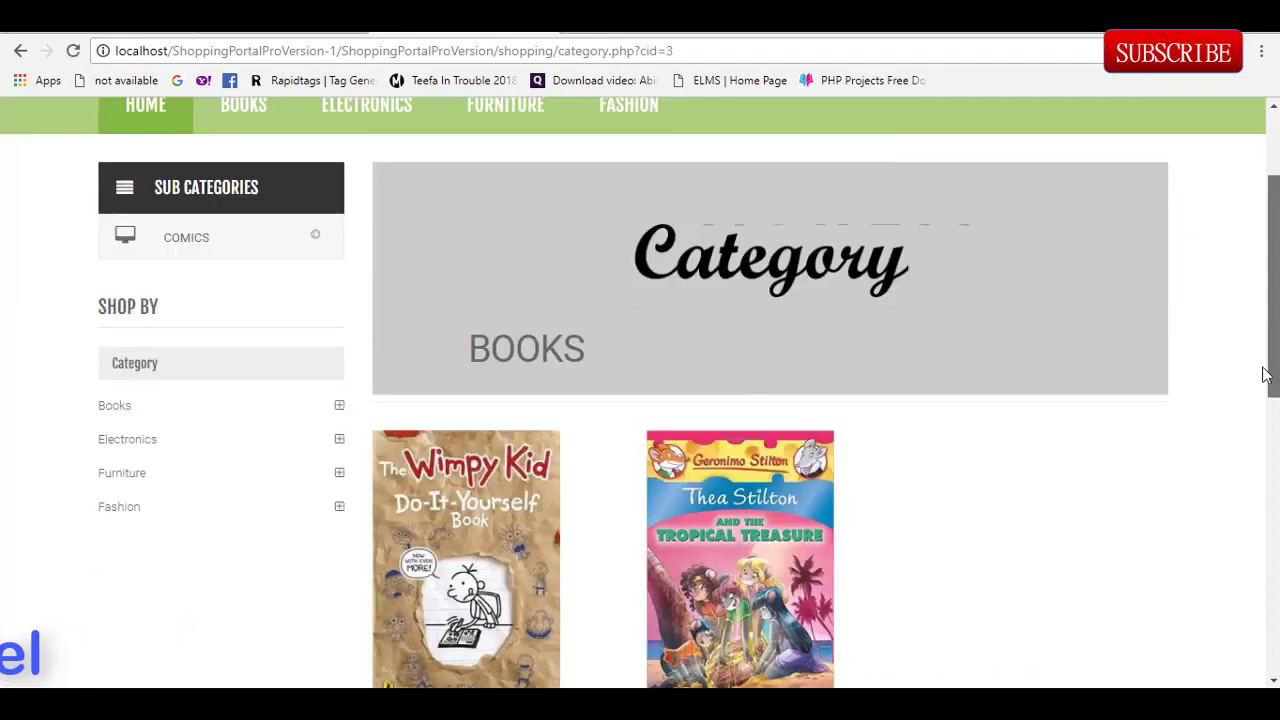
pyautogui.scroll(-5, 1254, 460)
pyautogui.scroll(6, 600, 229)
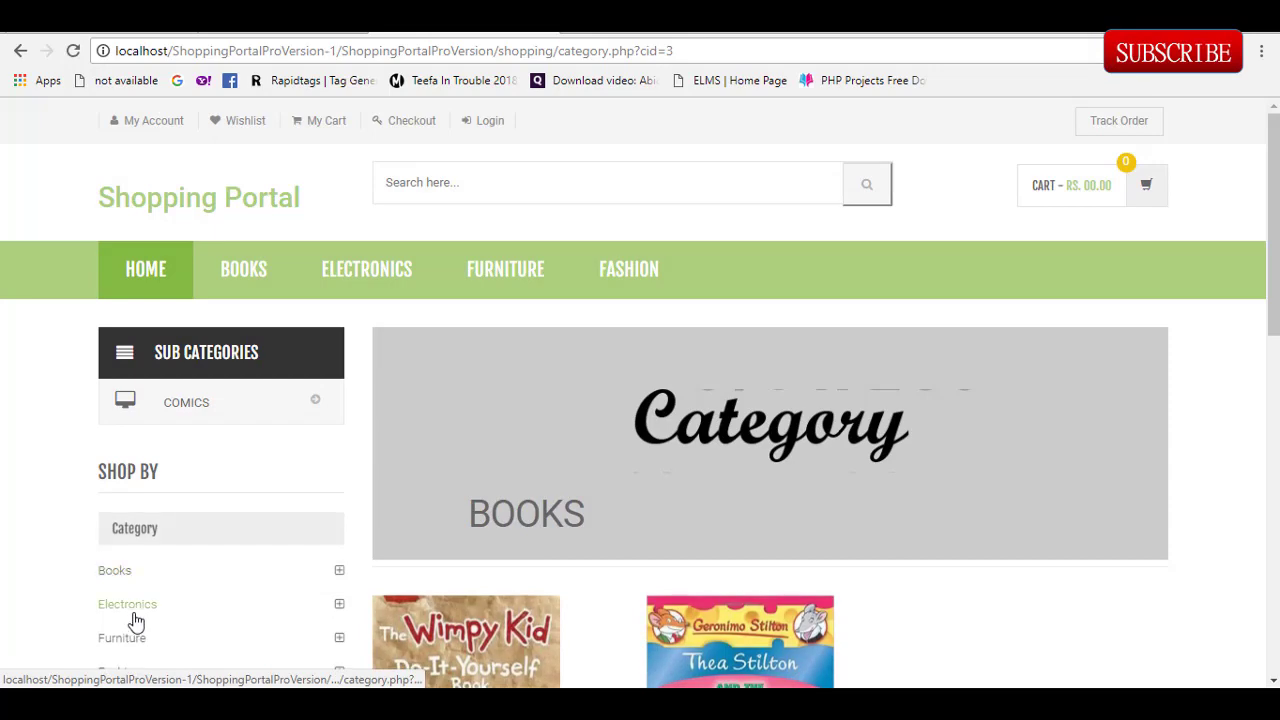
# Step: Open the Electronics category and scroll down through all its products
pyautogui.click(129, 611)
pyautogui.scroll(-4, 1258, 350)
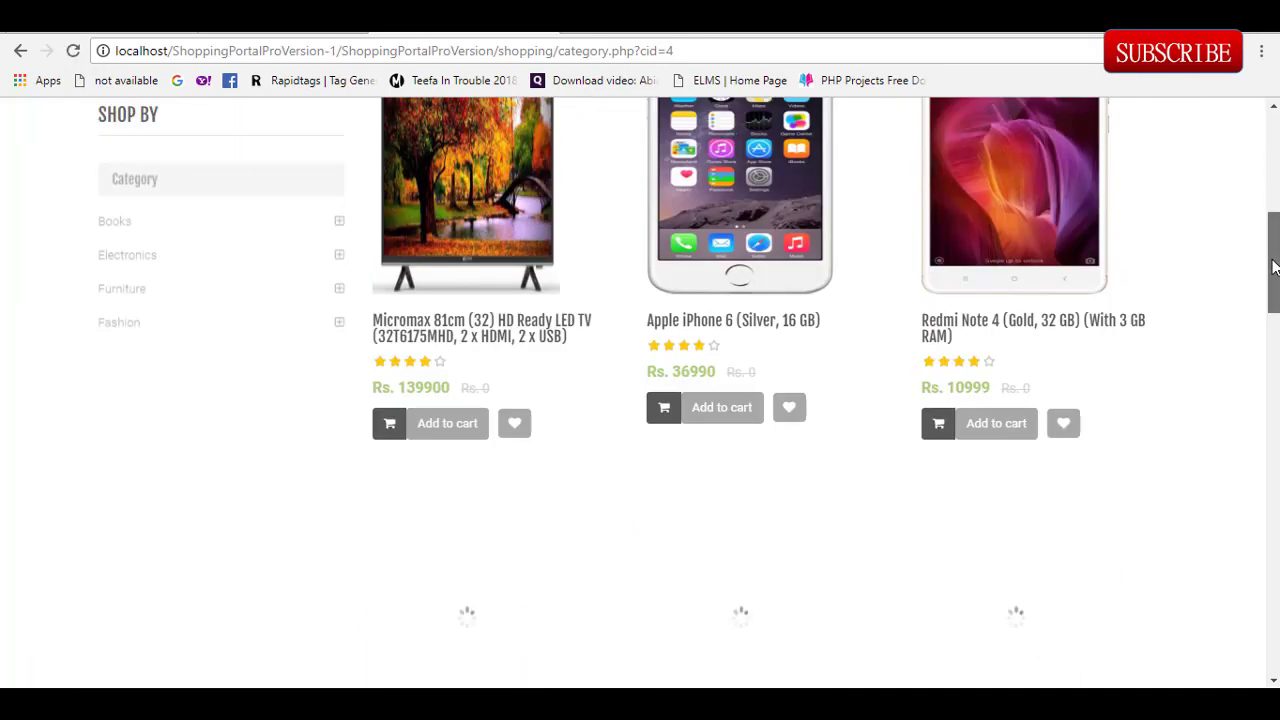
pyautogui.scroll(-4, 1258, 350)
pyautogui.scroll(-5, 1258, 350)
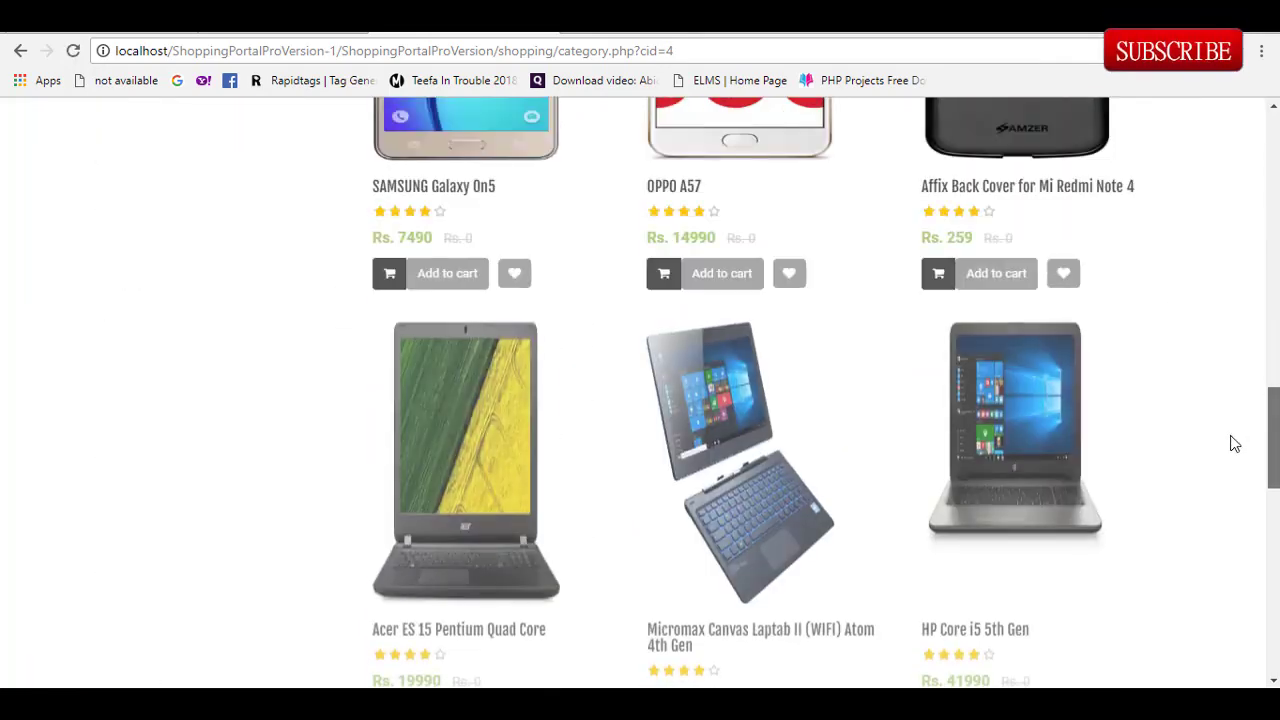
pyautogui.scroll(-5, 1231, 443)
pyautogui.scroll(-3, 1210, 540)
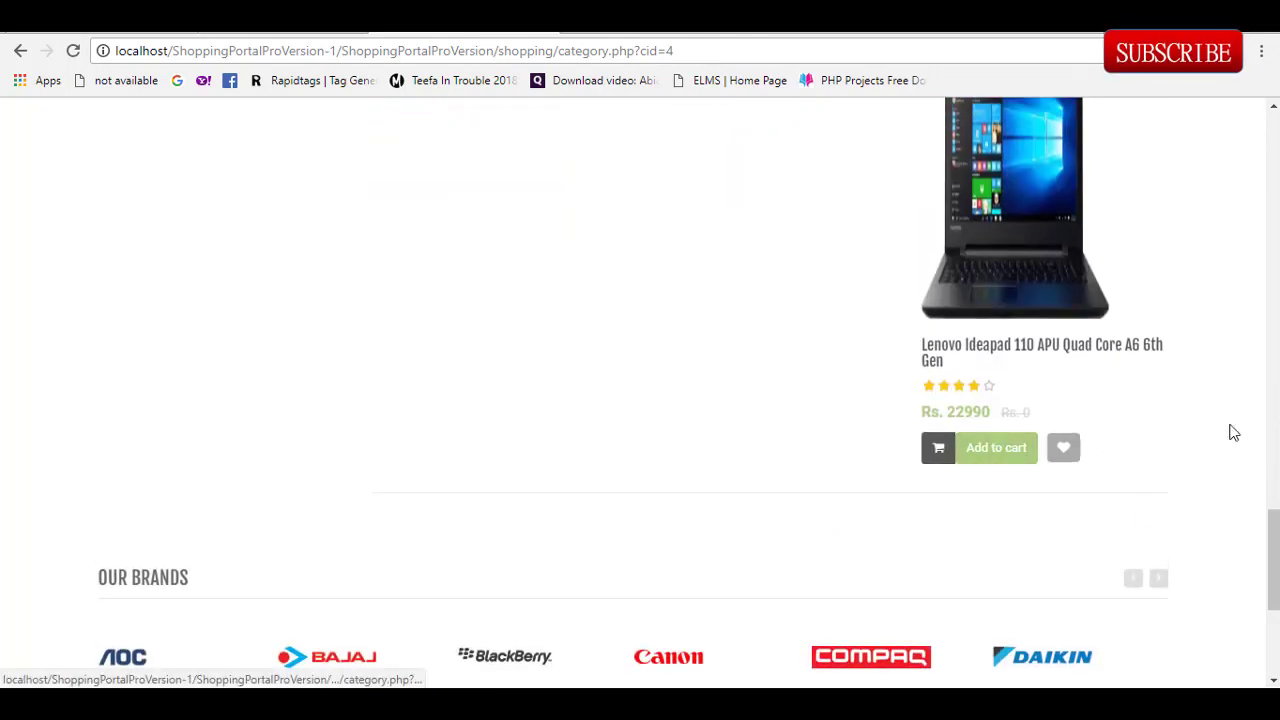
pyautogui.moveTo(1272, 530); pyautogui.dragTo(1274, 185)
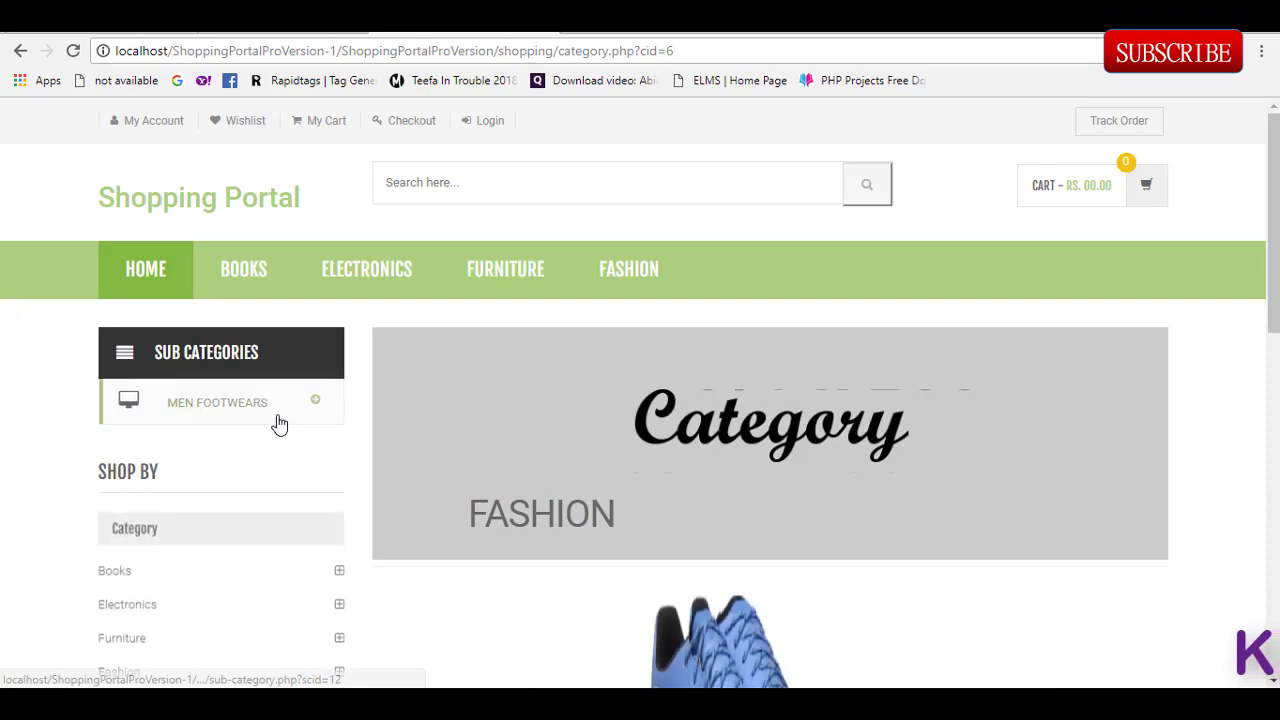
# Step: View the Men Footwears subcategory, then return to the Fashion category page
pyautogui.click(257, 406)
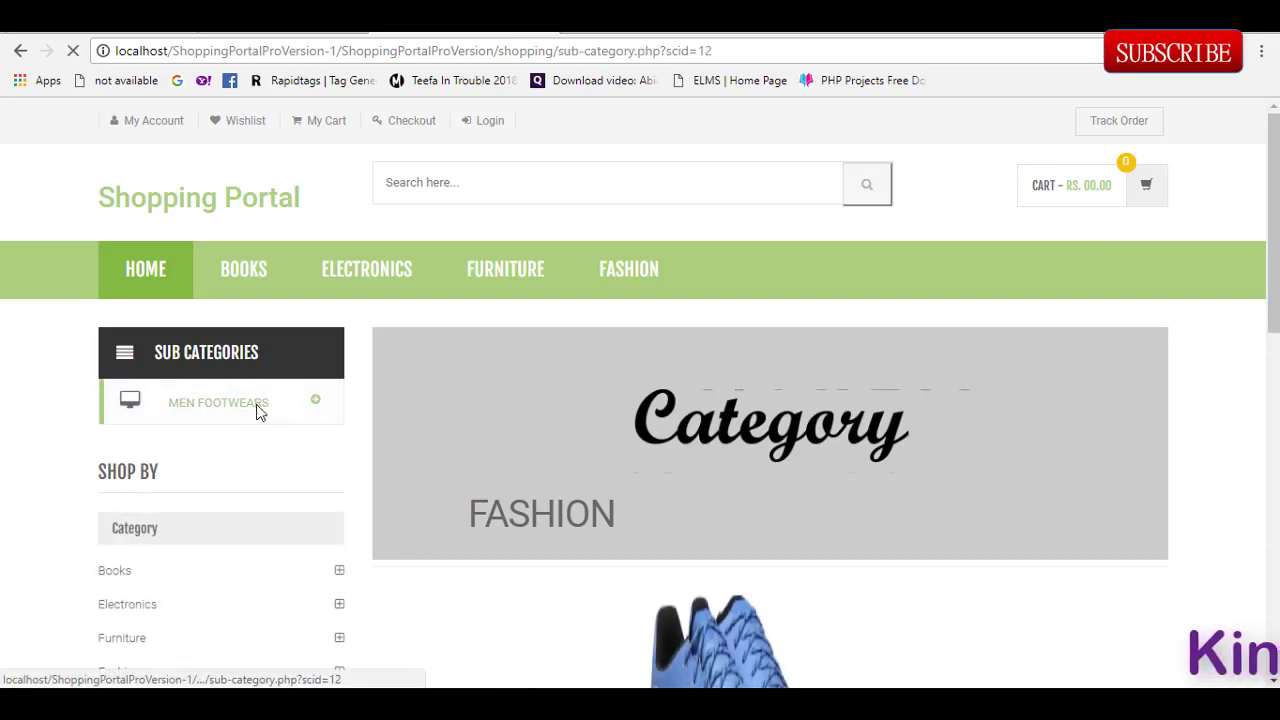
pyautogui.scroll(-5, 1100, 300)
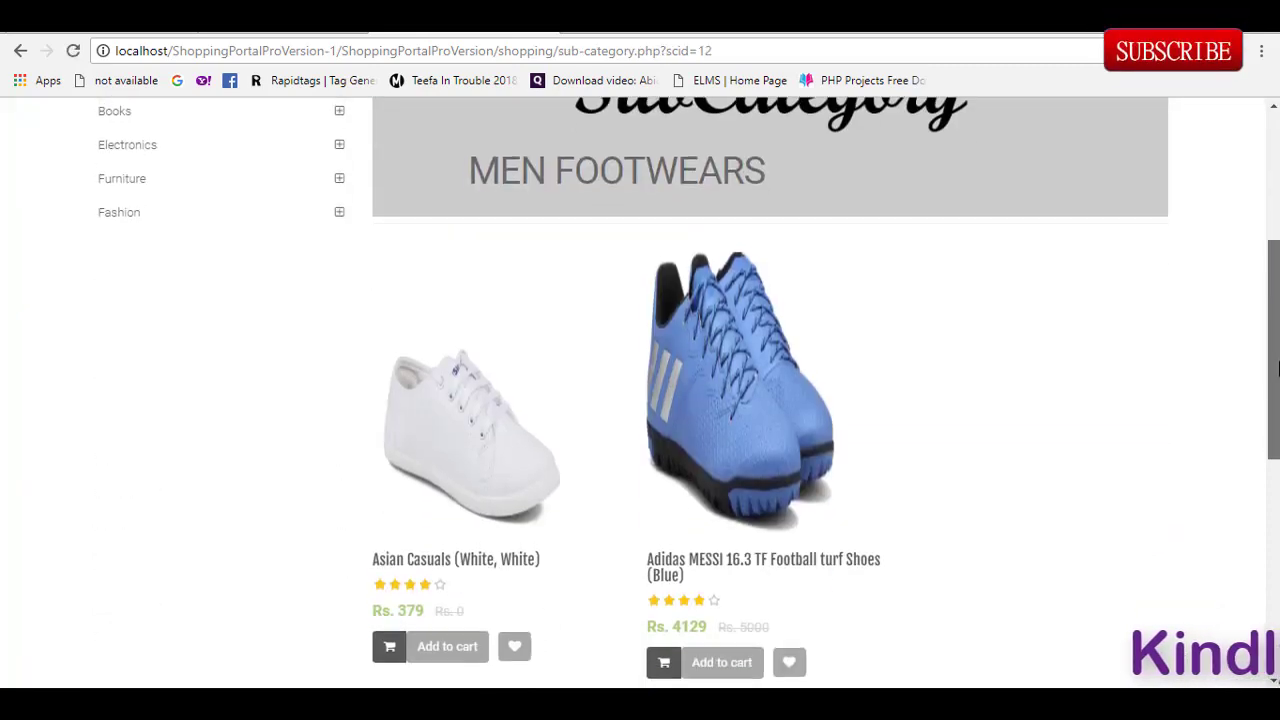
pyautogui.scroll(10, 1245, 465)
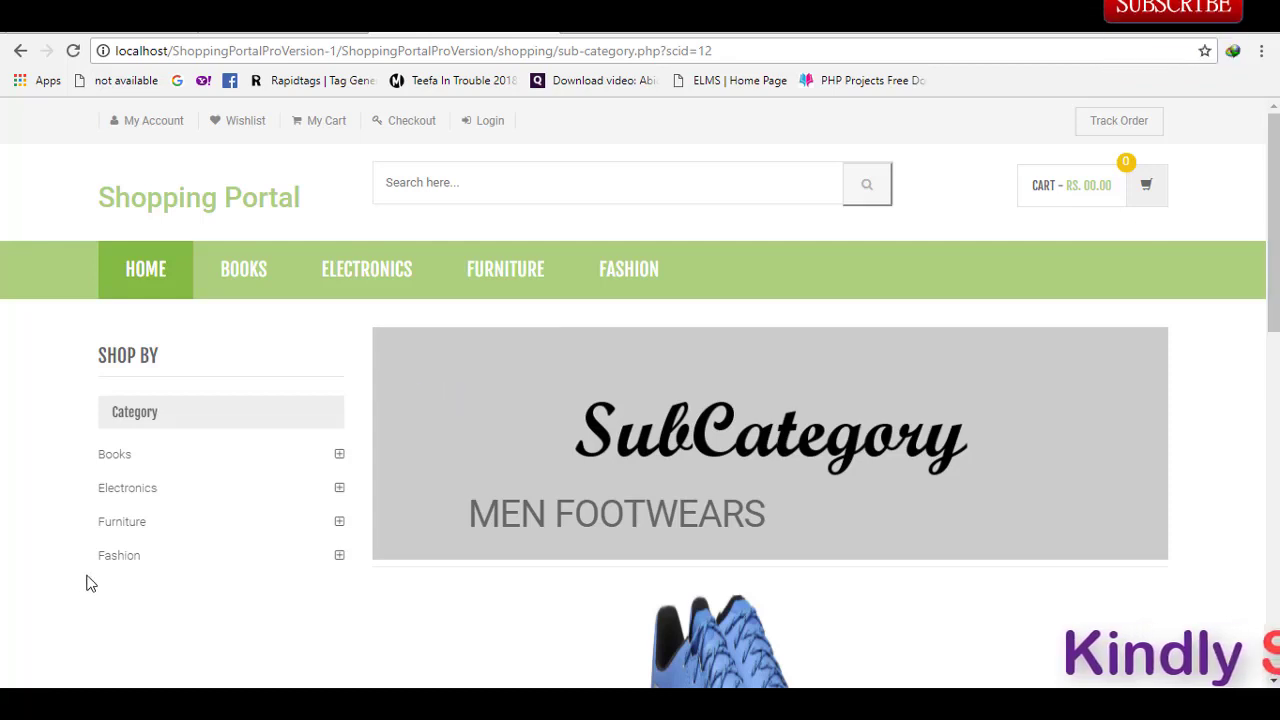
pyautogui.click(112, 557)
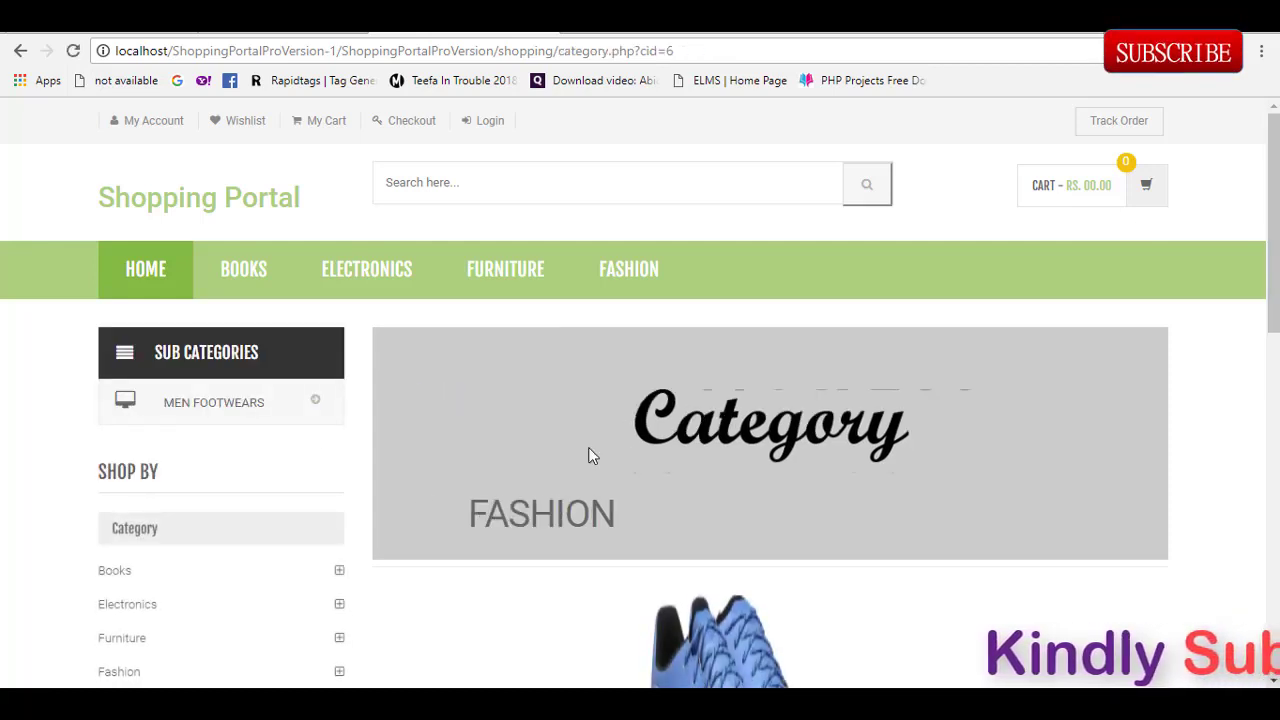
# Step: In Furniture, add the Induscraft Solid Wood King Bed to the cart
pyautogui.click(130, 640)
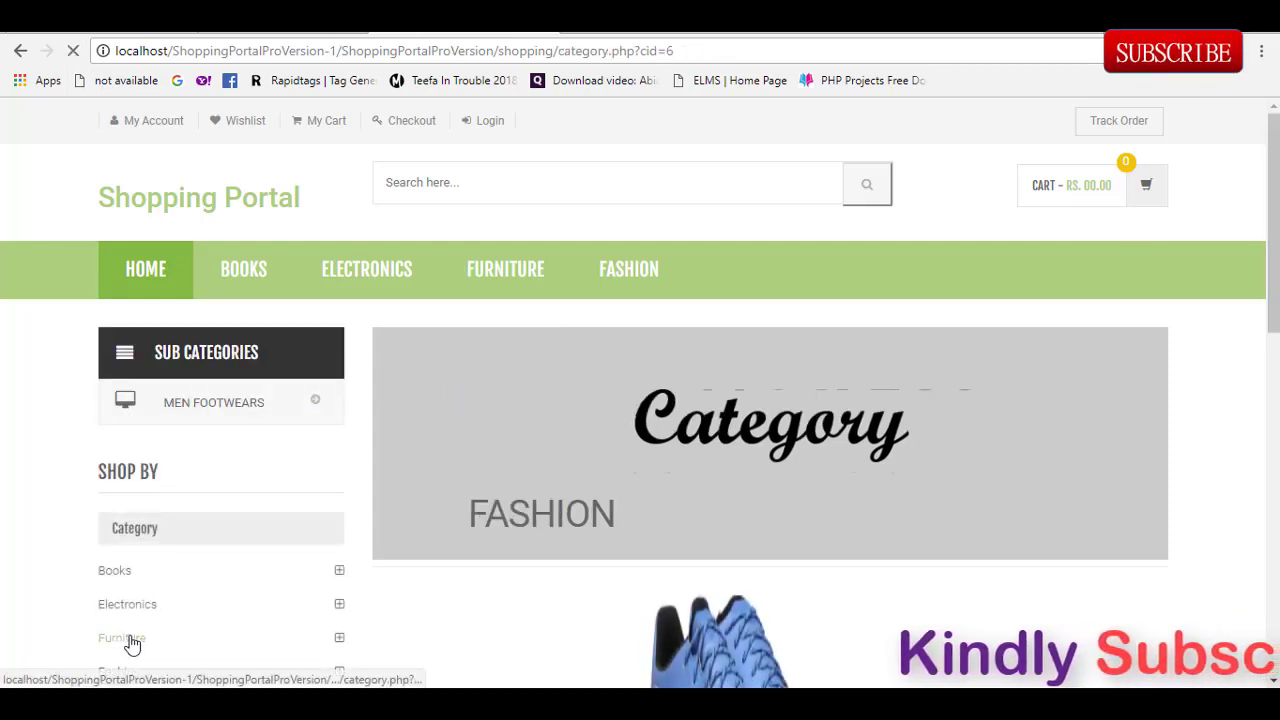
pyautogui.scroll(-2, 545, 541)
pyautogui.scroll(-5, 1266, 411)
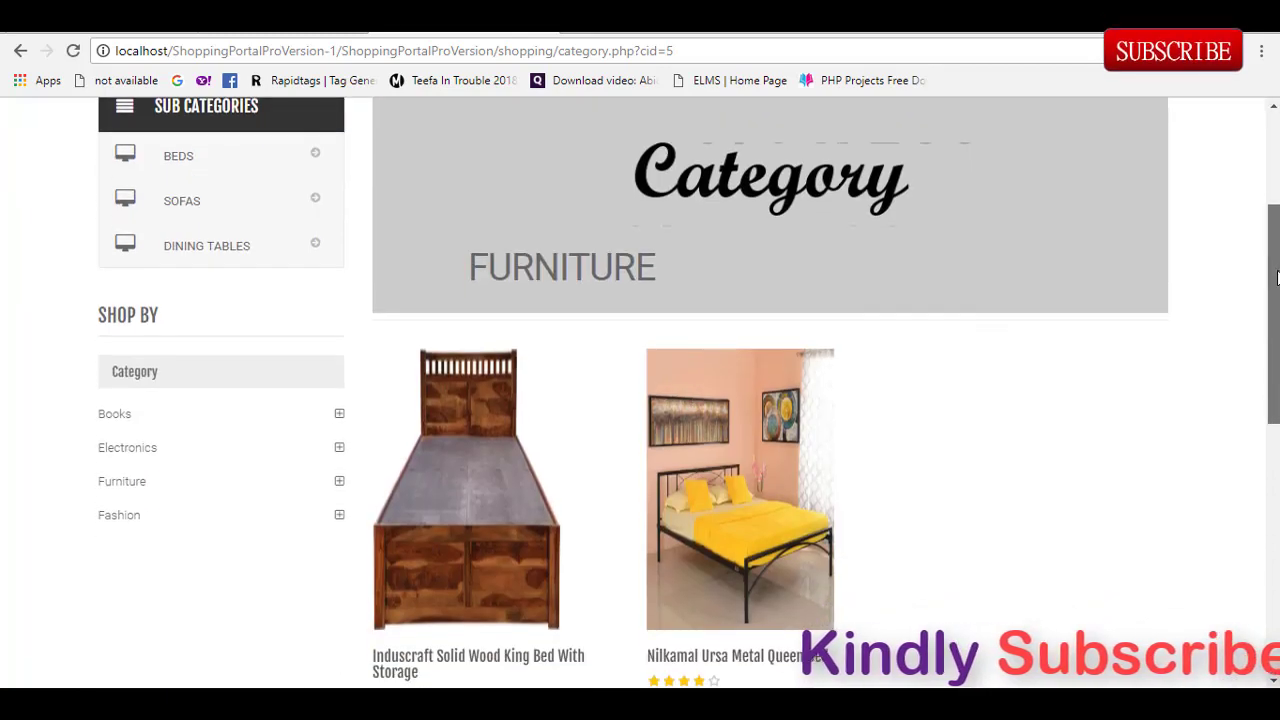
pyautogui.scroll(2, 1266, 411)
pyautogui.scroll(1, 580, 551)
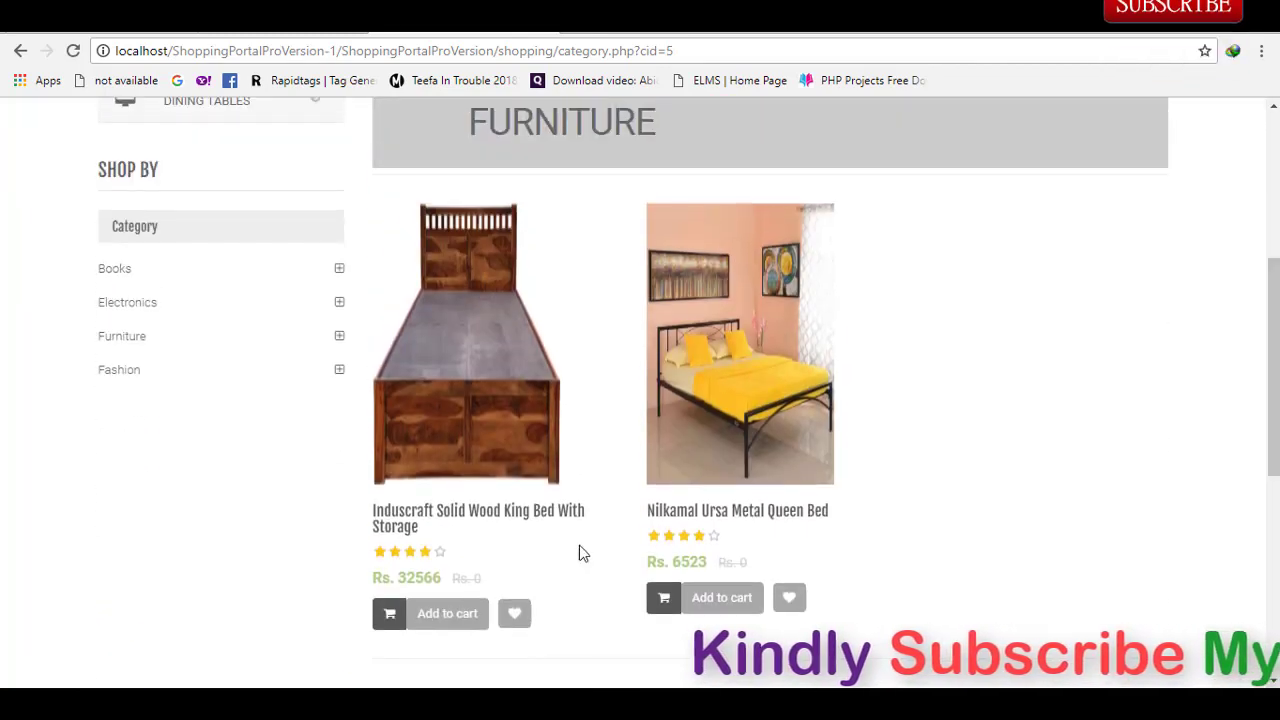
pyautogui.click(412, 618)
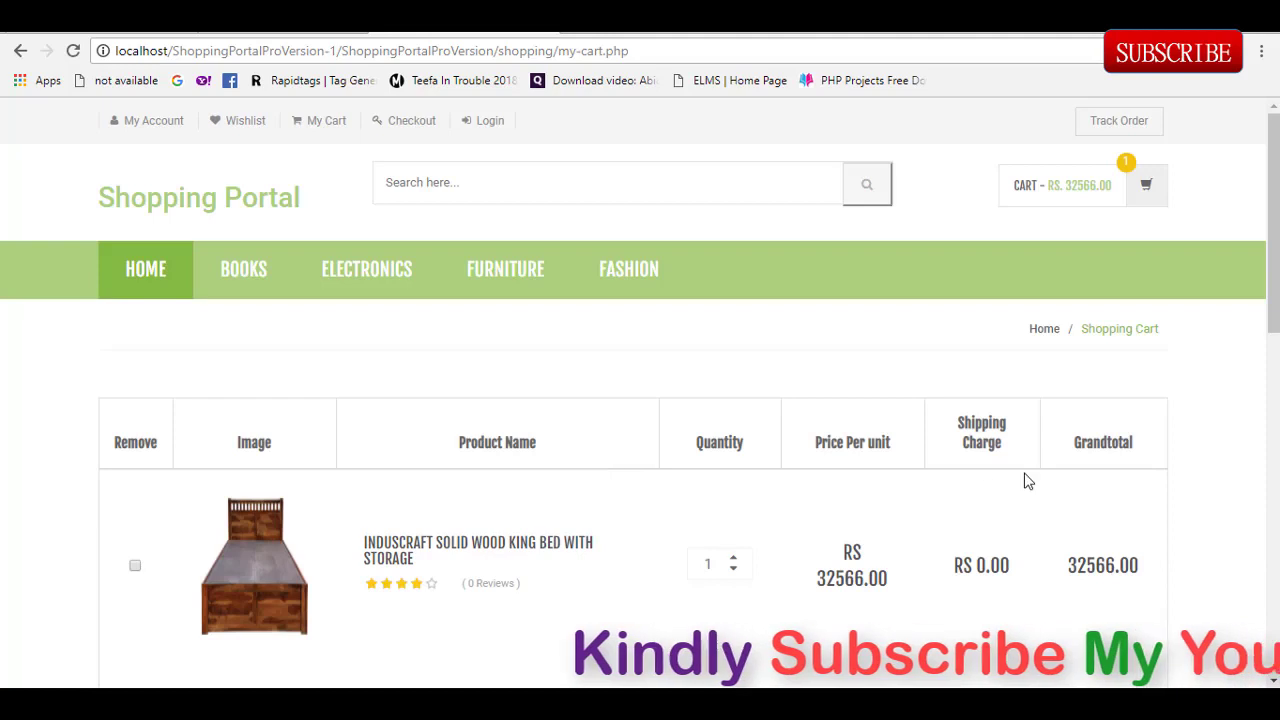
# Step: Check out the cart holding the King Bed at Rs. 32566.00, reaching login.php
pyautogui.scroll(-3, 1274, 338)
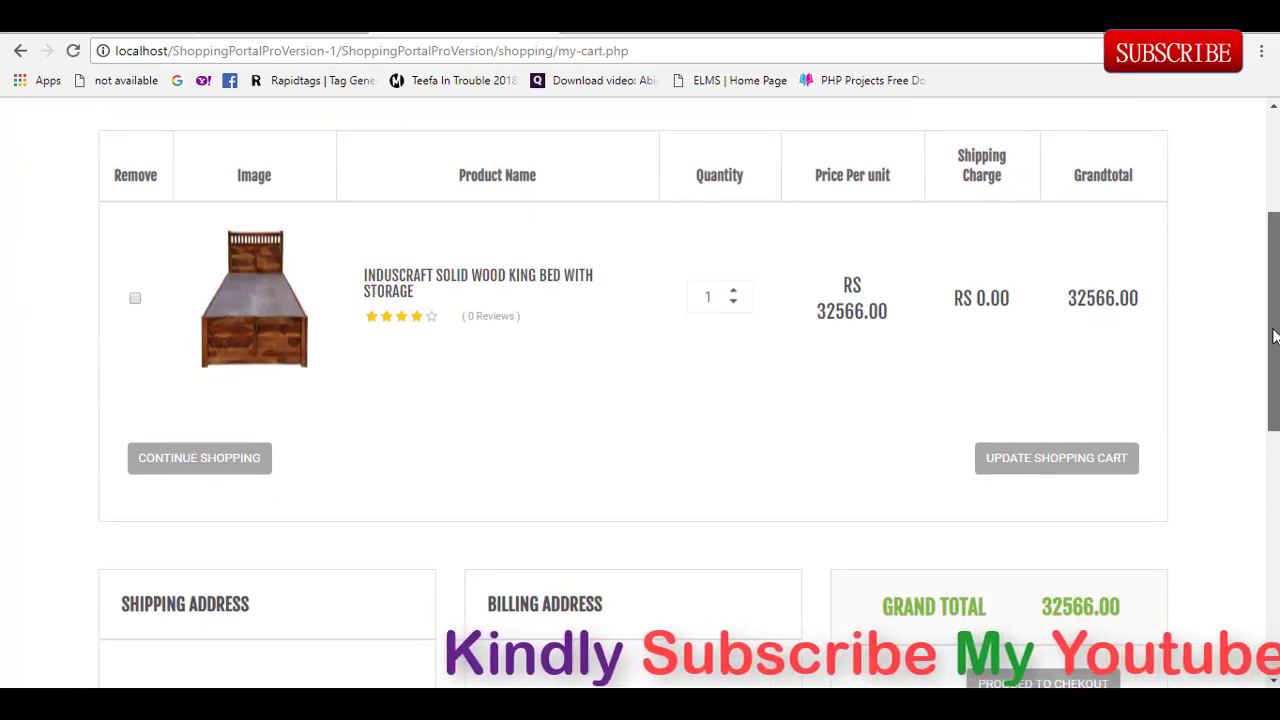
pyautogui.moveTo(1274, 338); pyautogui.dragTo(1257, 400)
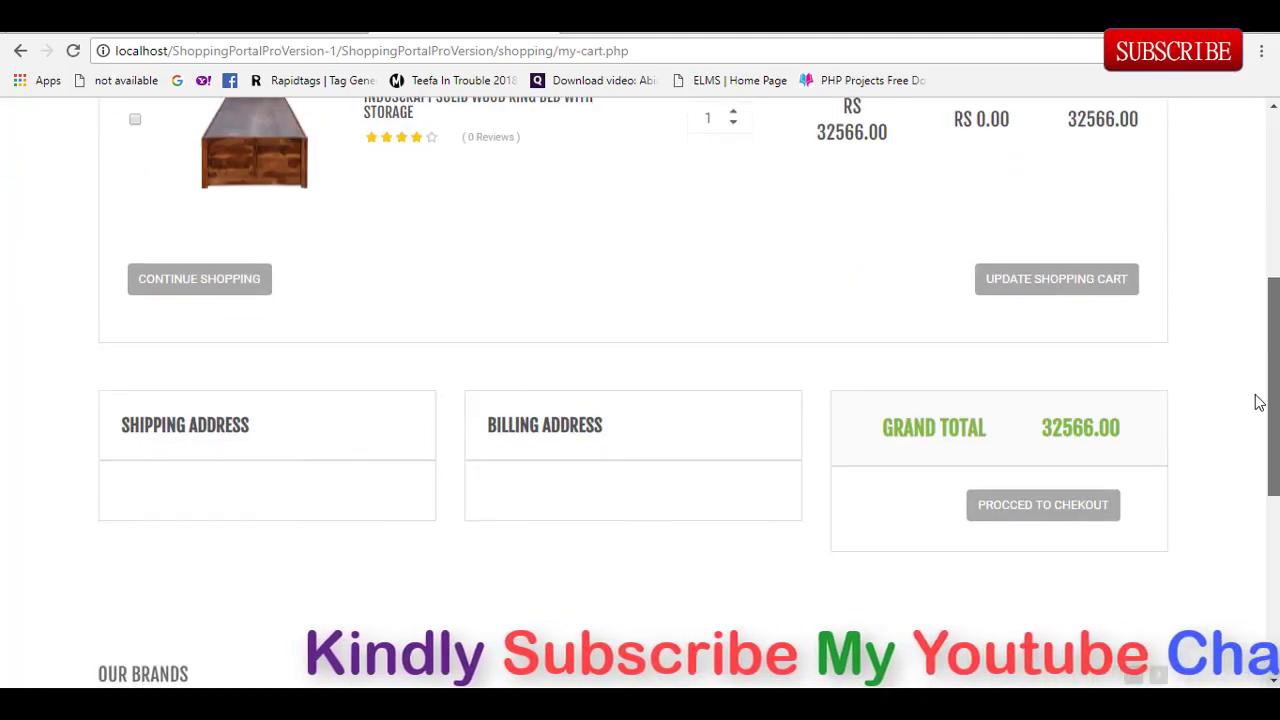
pyautogui.click(1073, 521)
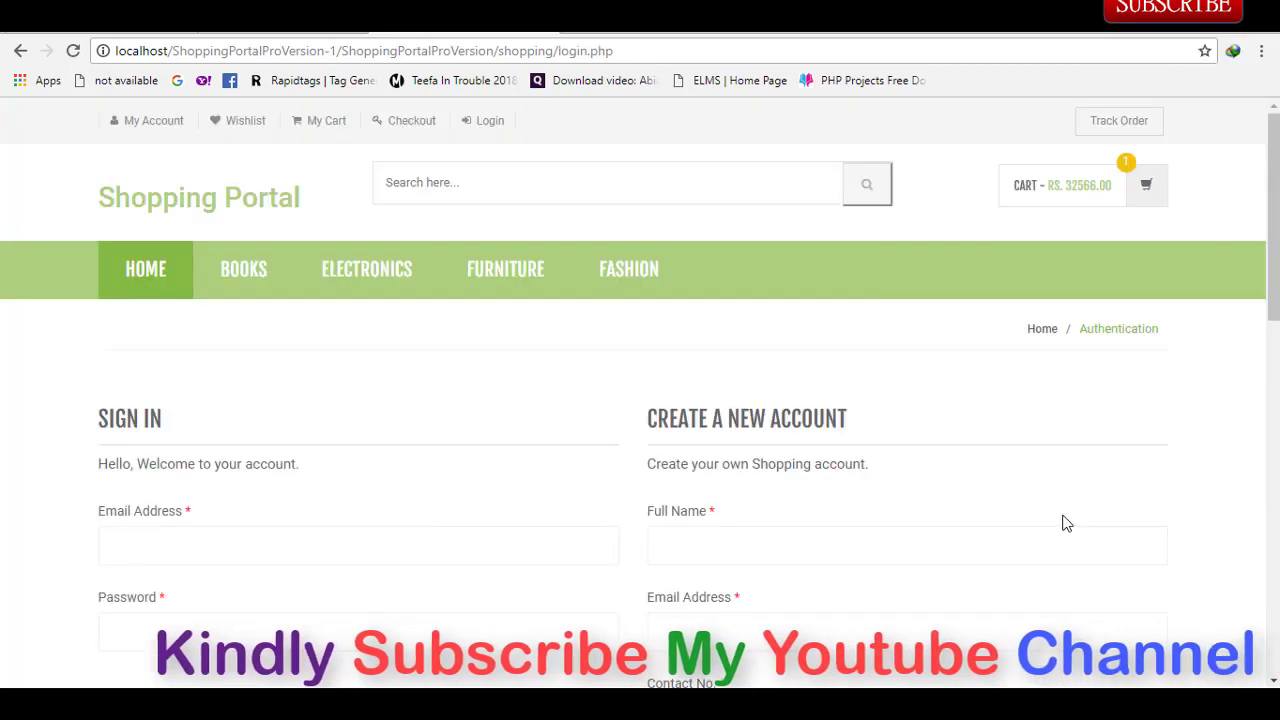
pyautogui.scroll(-2, 1265, 370)
pyautogui.moveTo(1270, 366); pyautogui.dragTo(1275, 345)
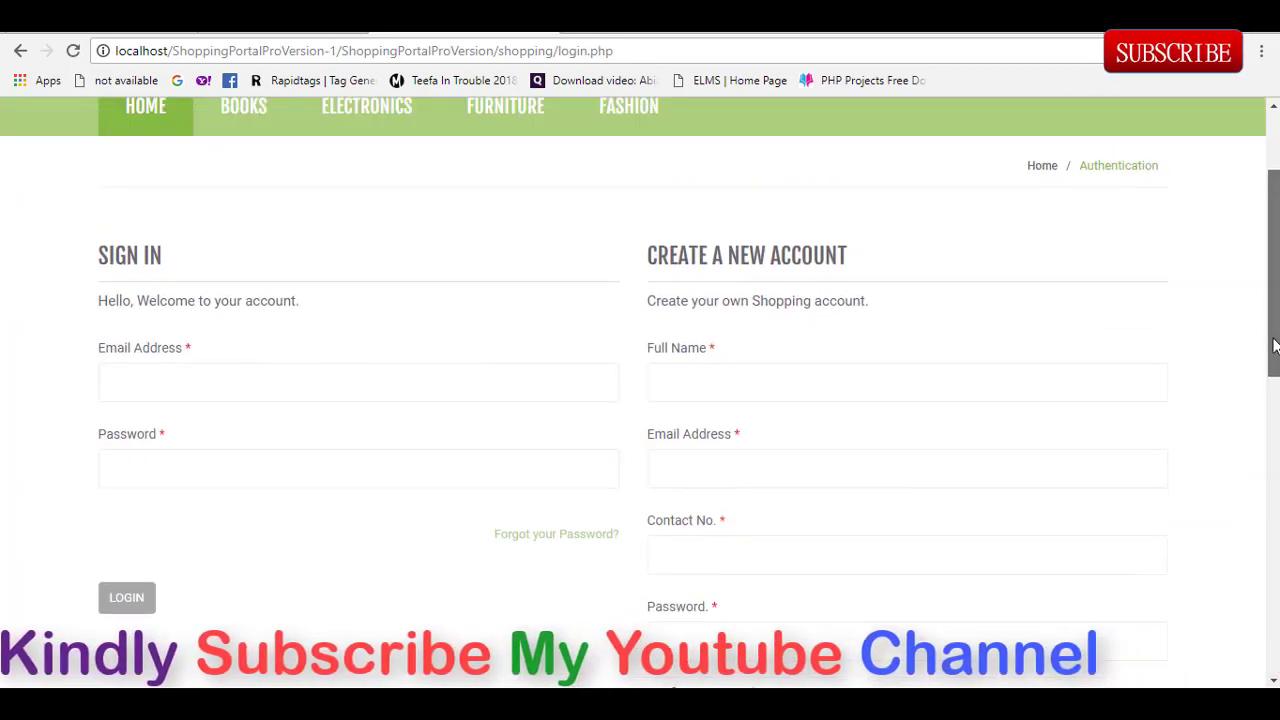
# Step: Fill the Create a New Account form with name, email, contact number and password, then submit
pyautogui.click(836, 379)
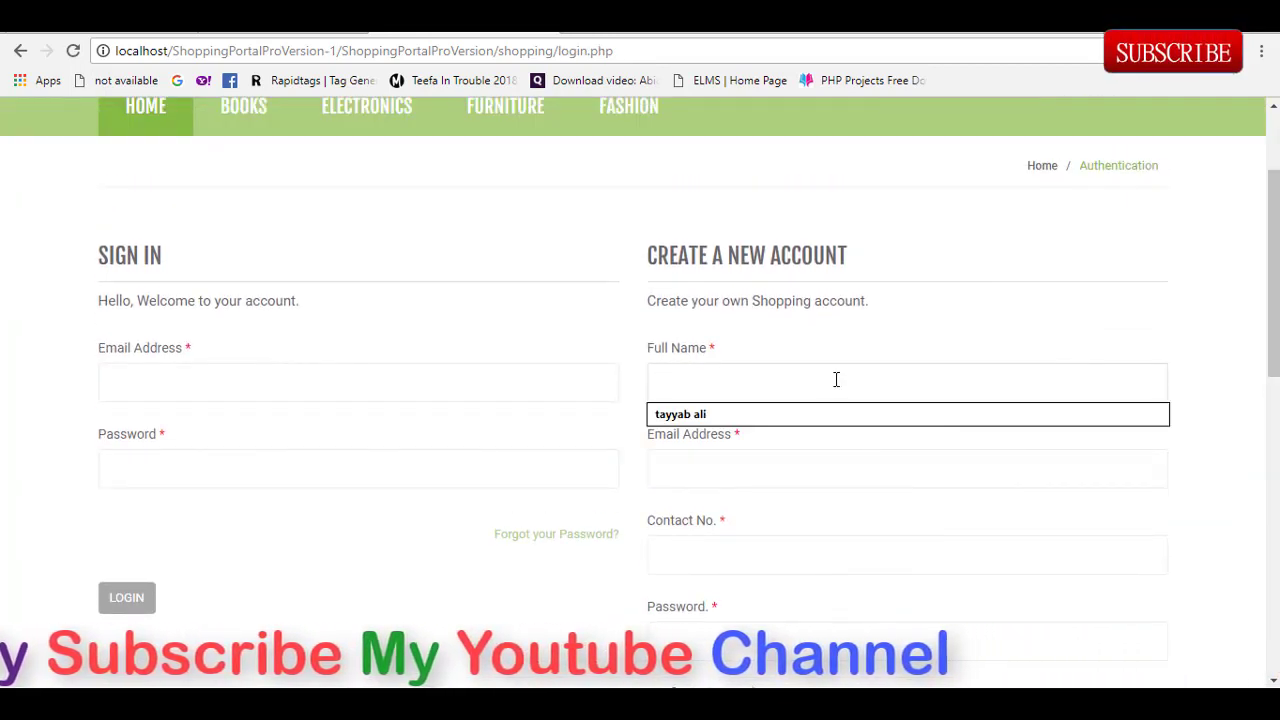
pyautogui.click(761, 413)
pyautogui.click(738, 471)
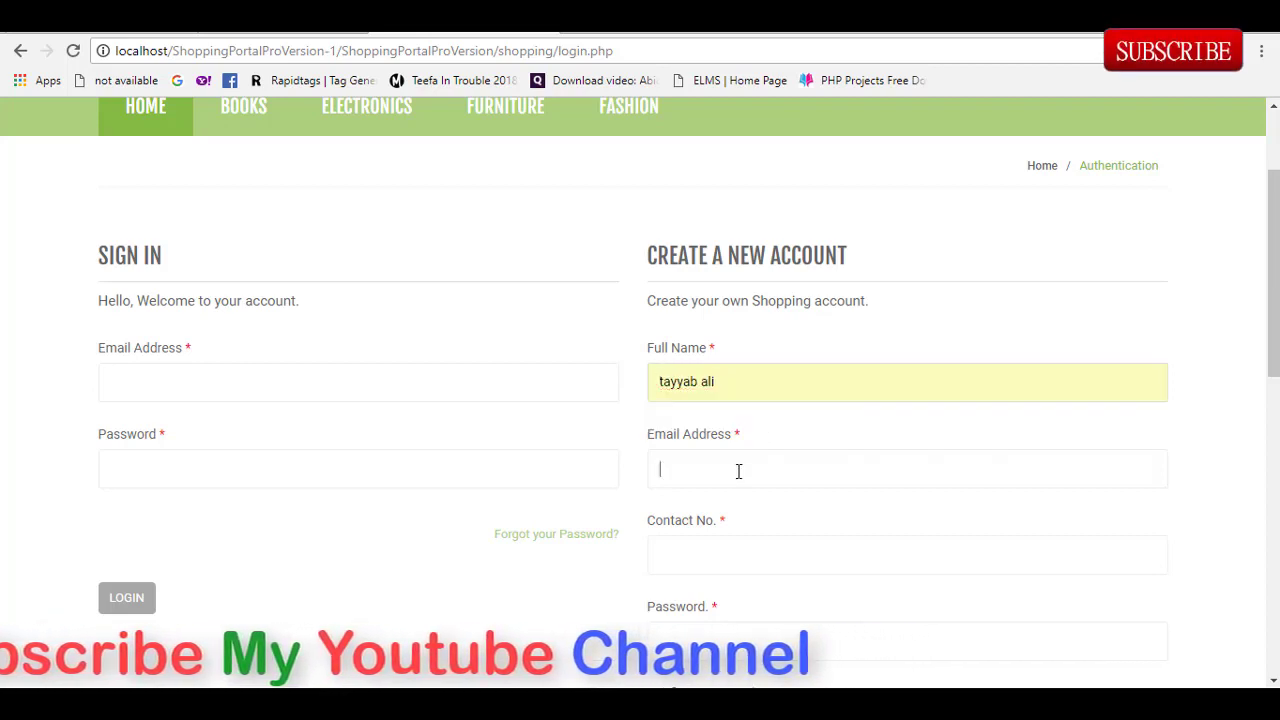
pyautogui.write('abbabab')
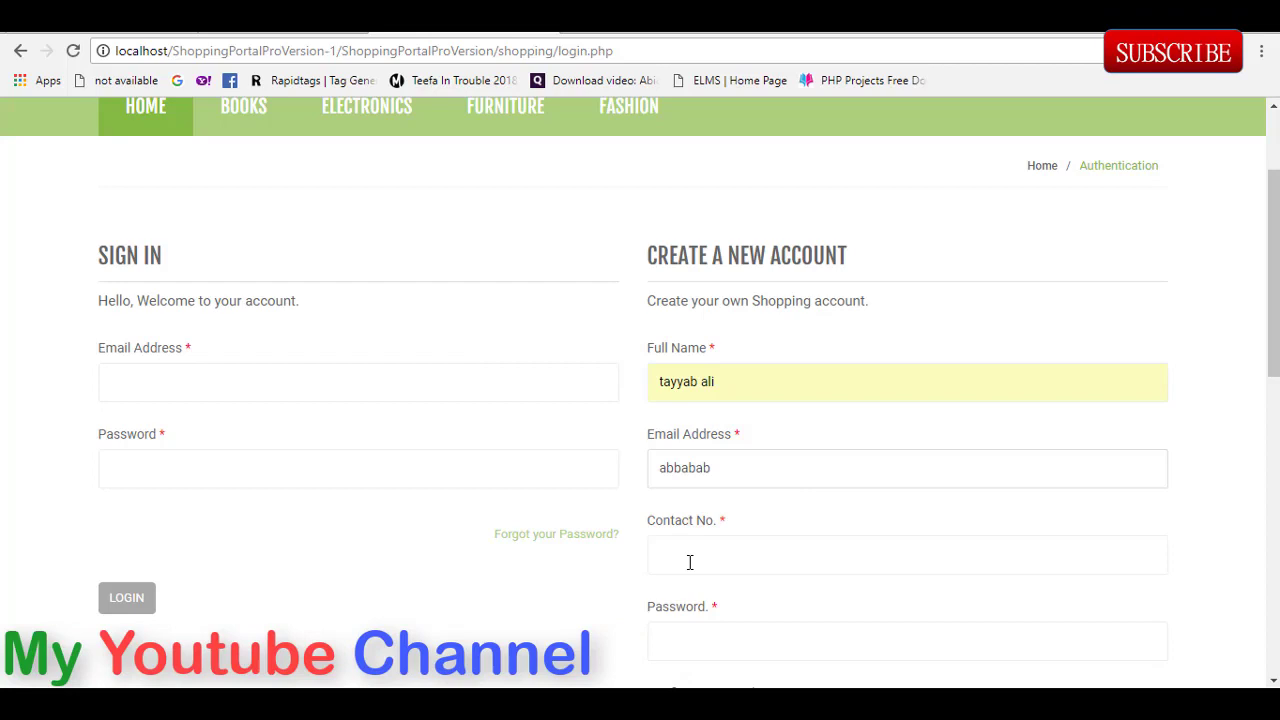
pyautogui.click(689, 562)
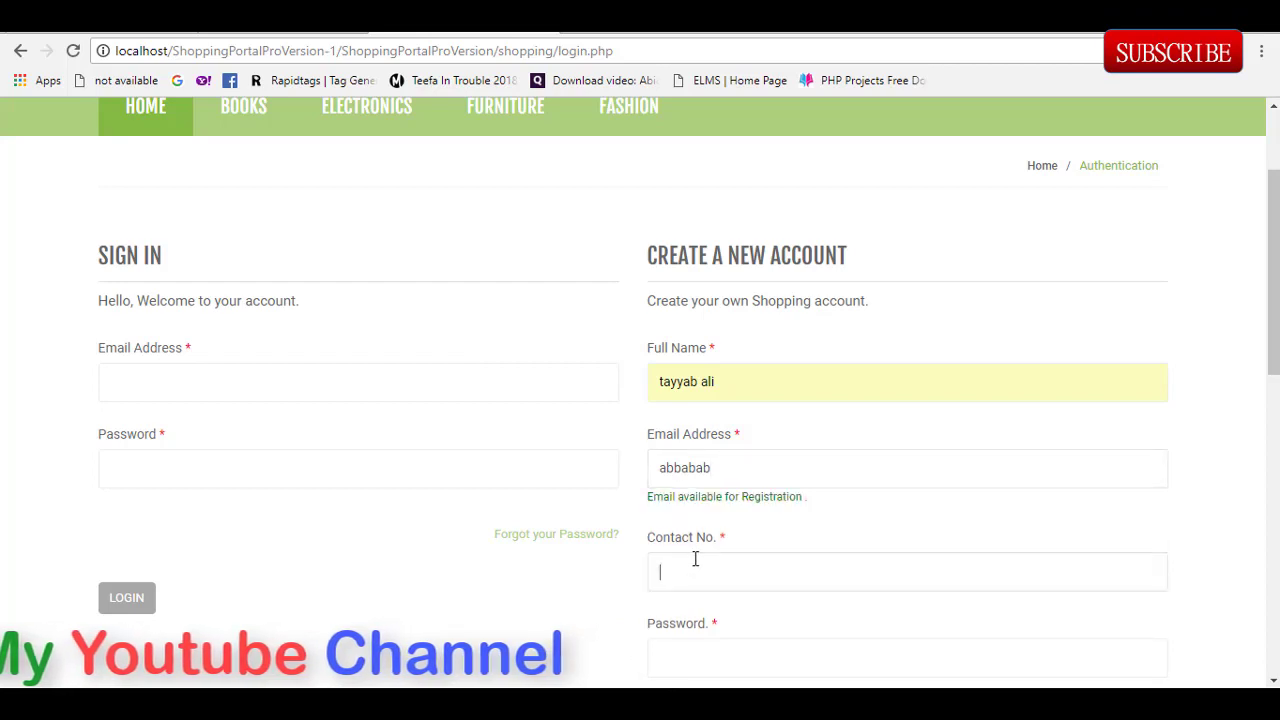
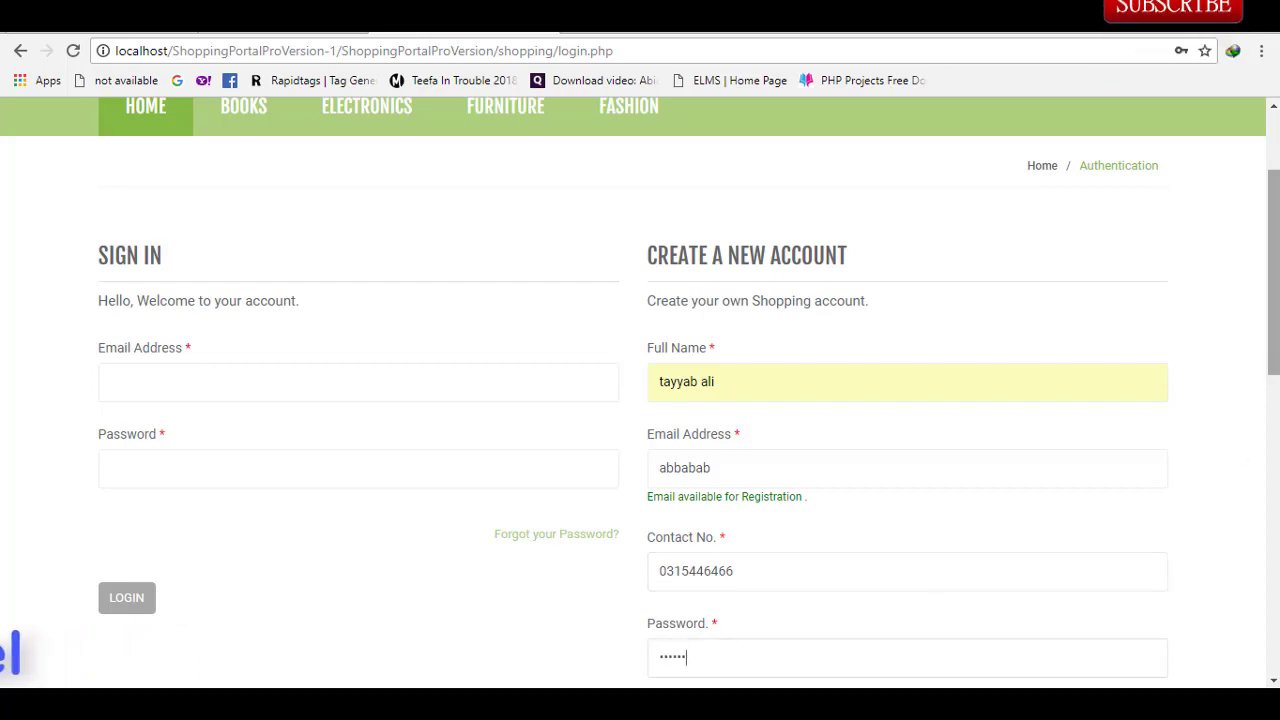
pyautogui.scroll(-3, 831, 420)
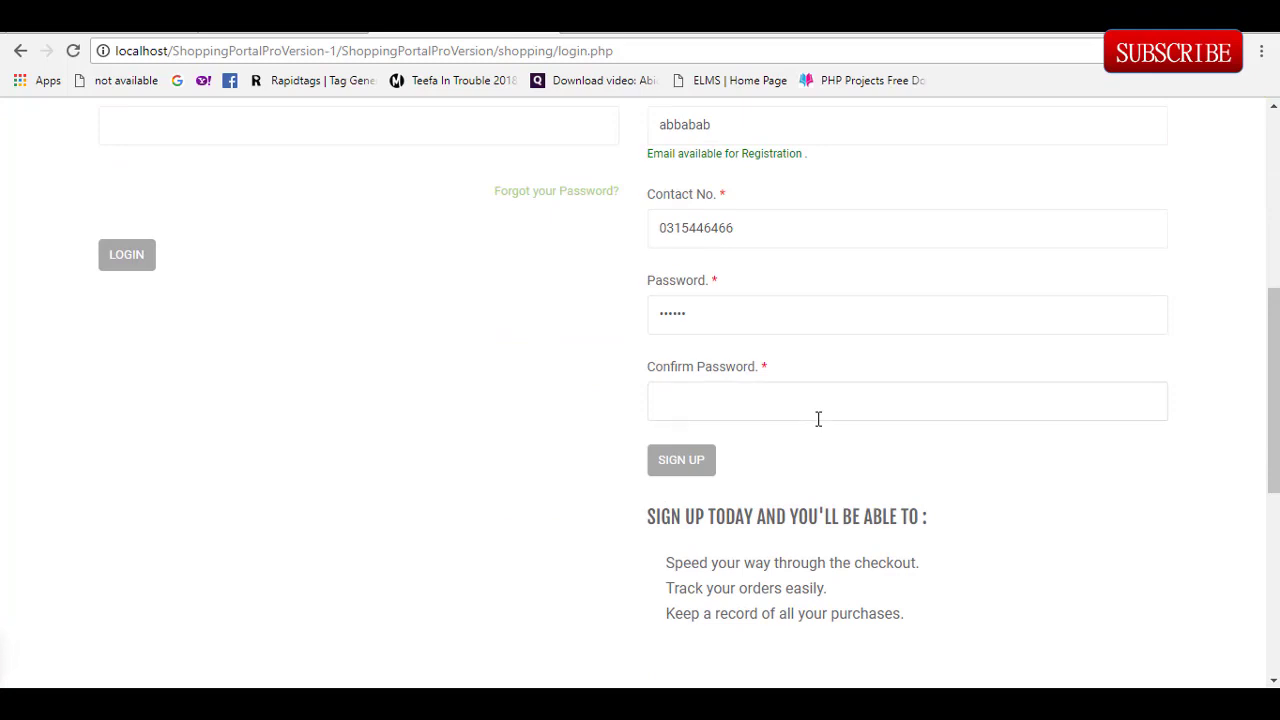
pyautogui.write('34')
pyautogui.click(686, 462)
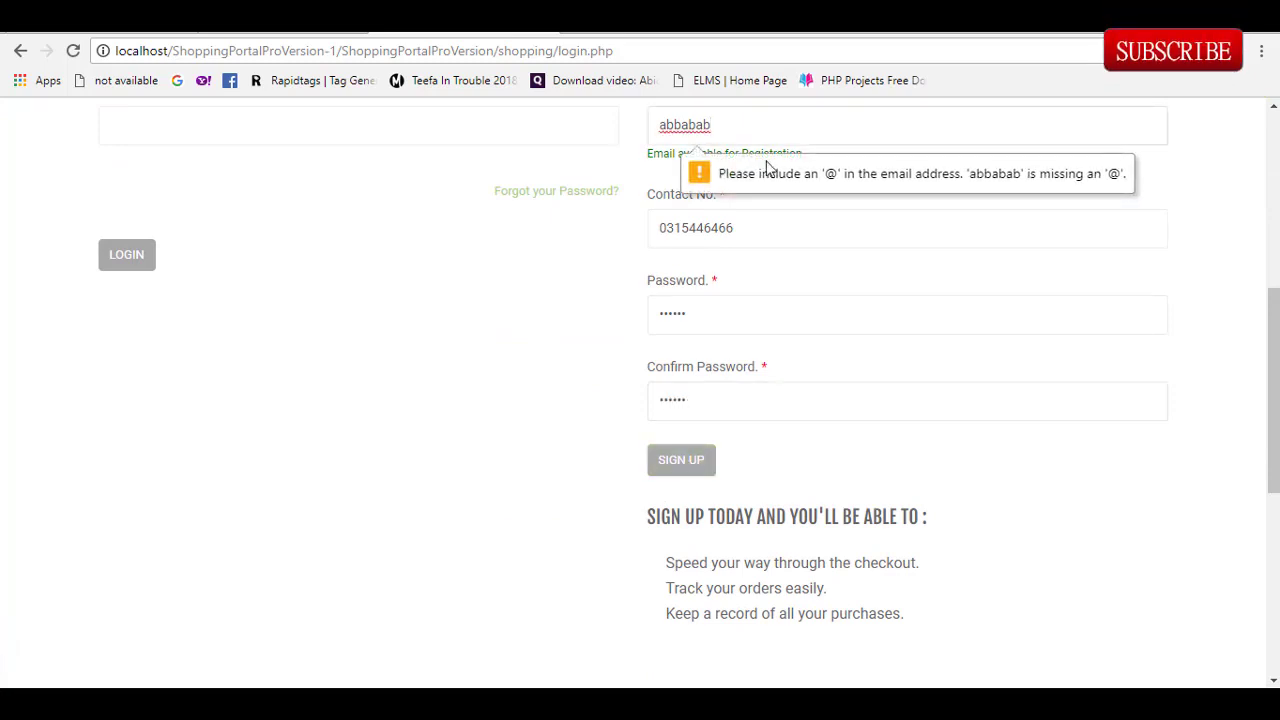
# Step: Replace the invalid email with the customer's correct email address and resubmit sign-up
pyautogui.moveTo(768, 131); pyautogui.dragTo(620, 120)
pyautogui.scroll(1, 620, 137)
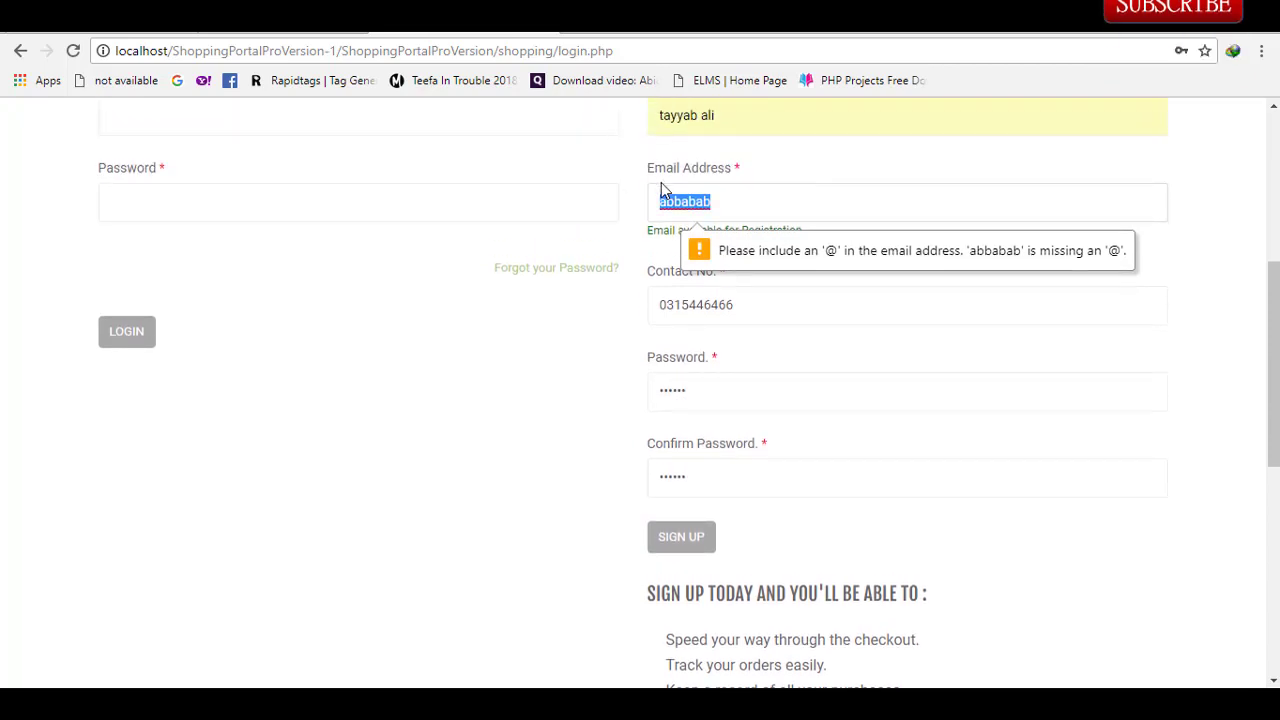
pyautogui.press('BackSpace')
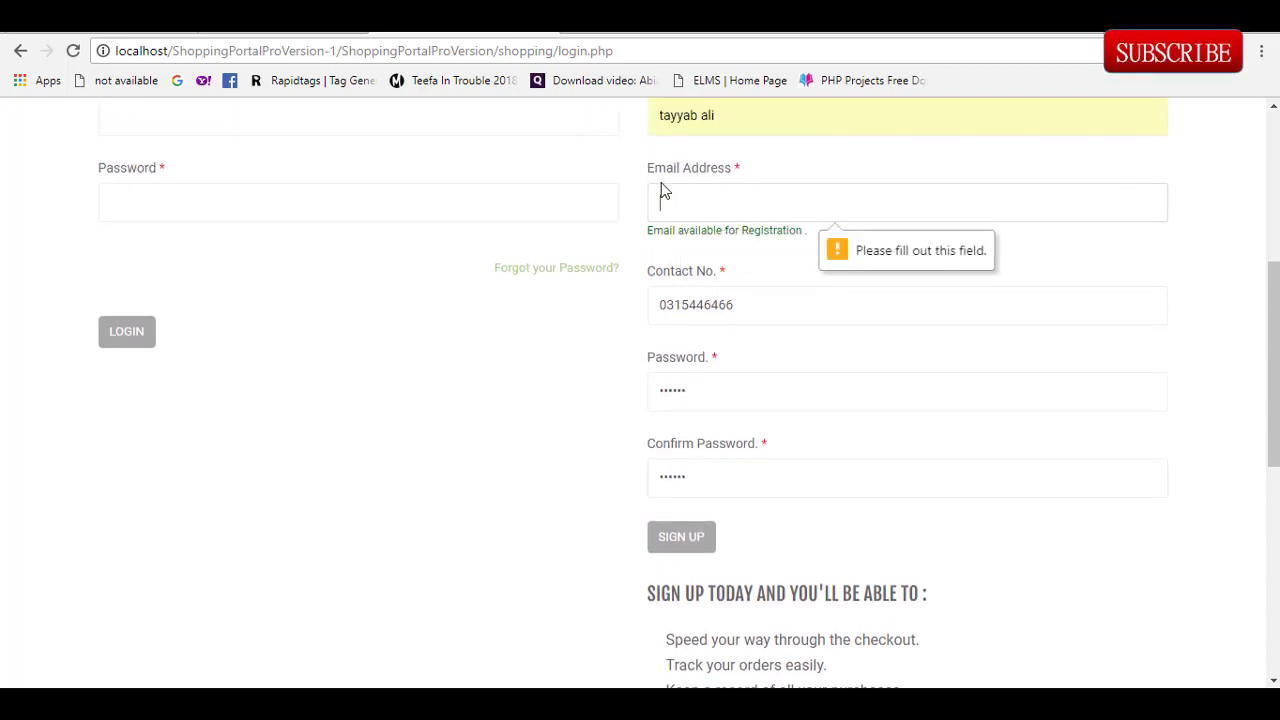
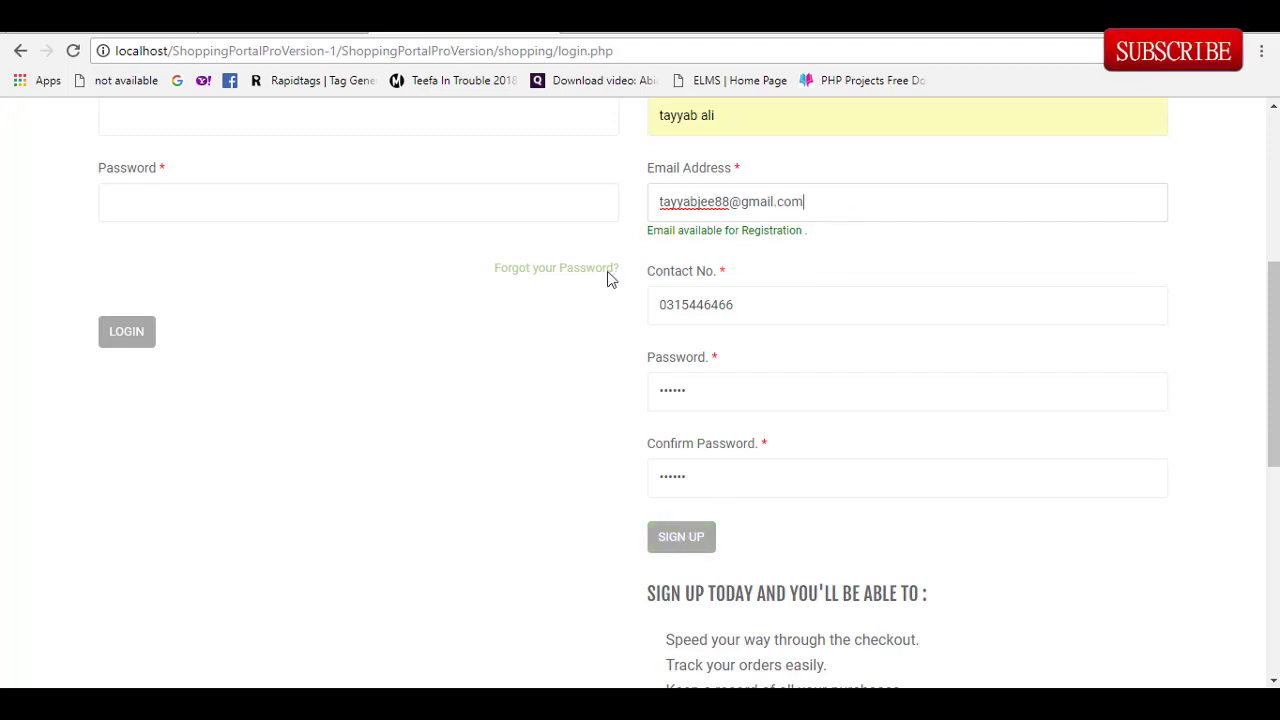
pyautogui.hotkey('ctrl', 'a')
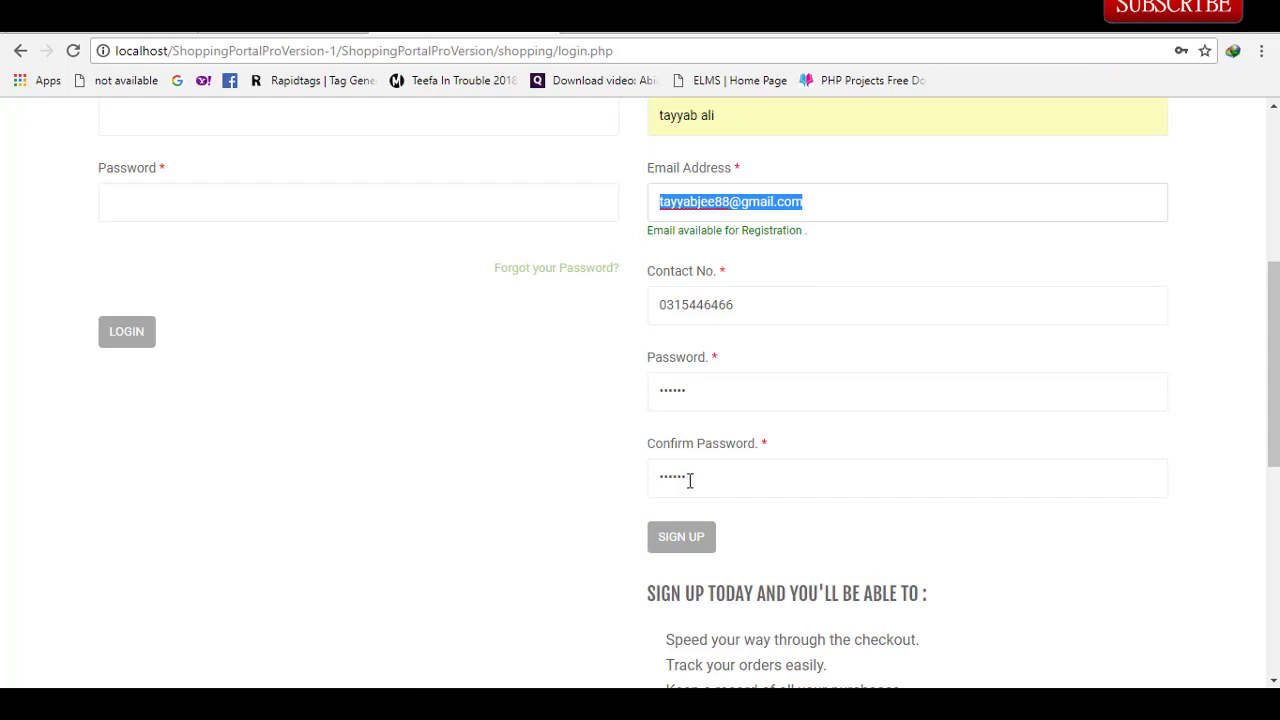
pyautogui.click(674, 545)
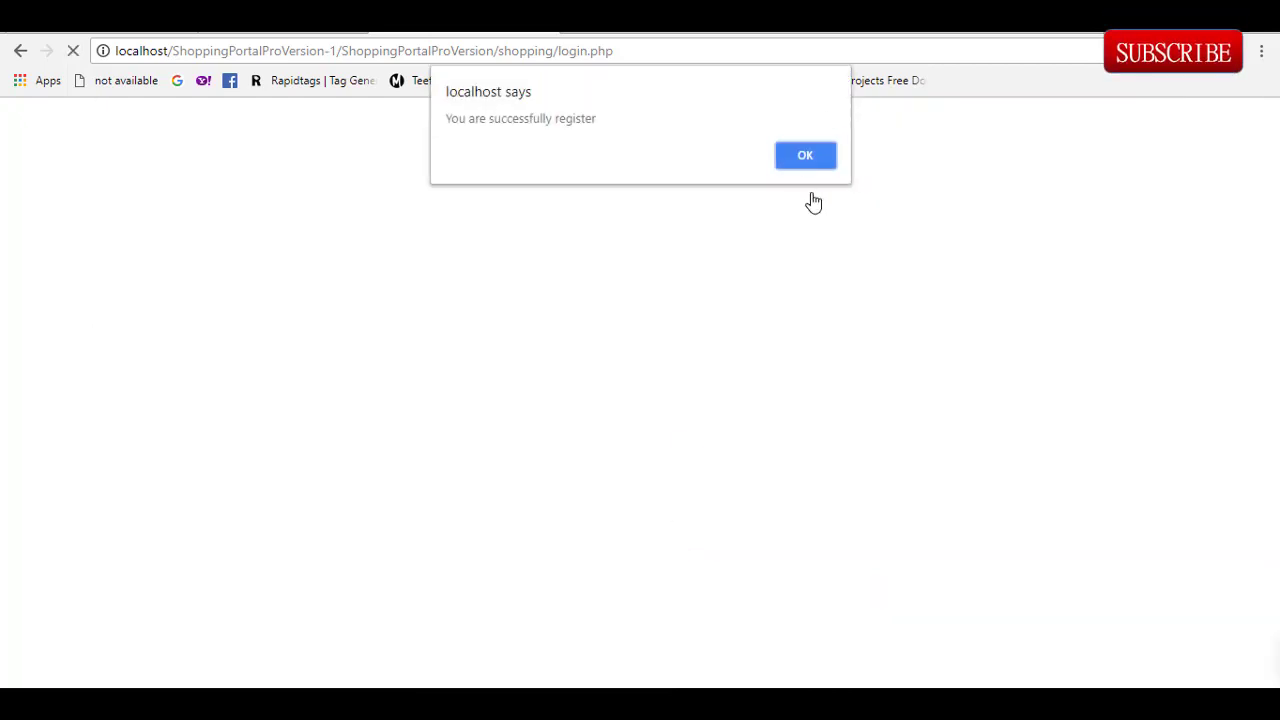
# Step: Dismiss the registration alert and log in with the saved email and account password
pyautogui.click(807, 157)
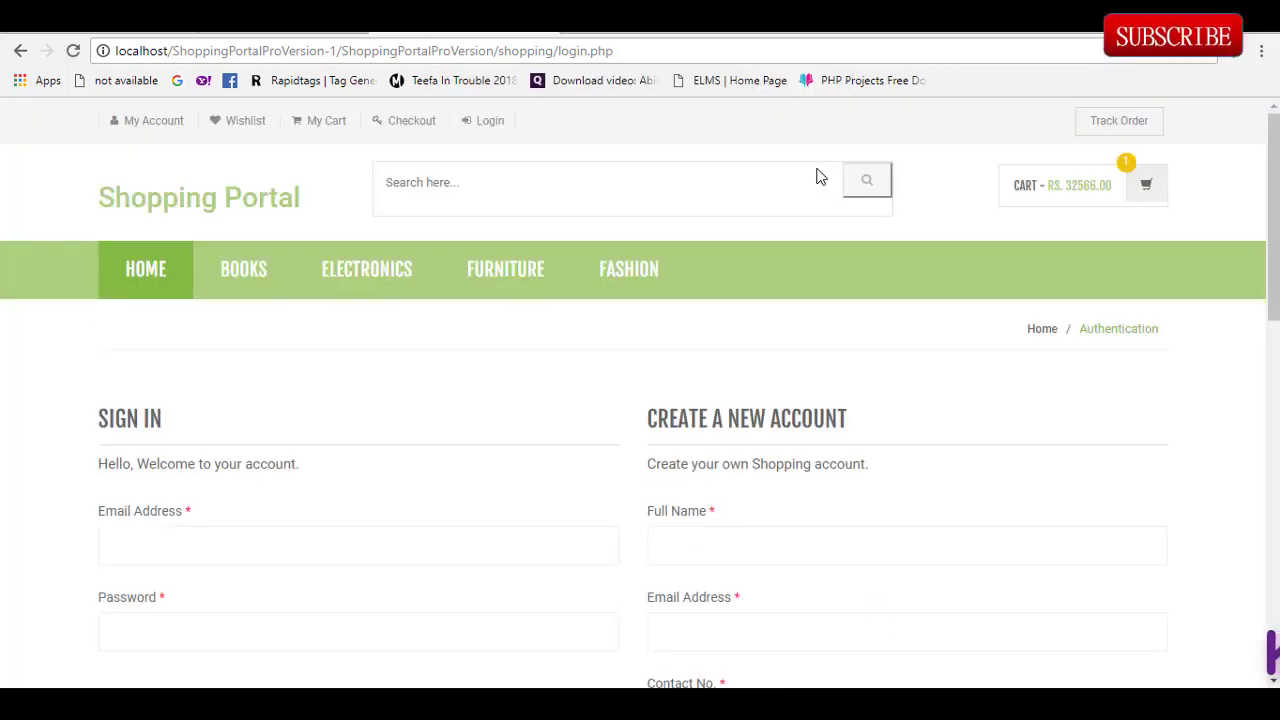
pyautogui.click(186, 541)
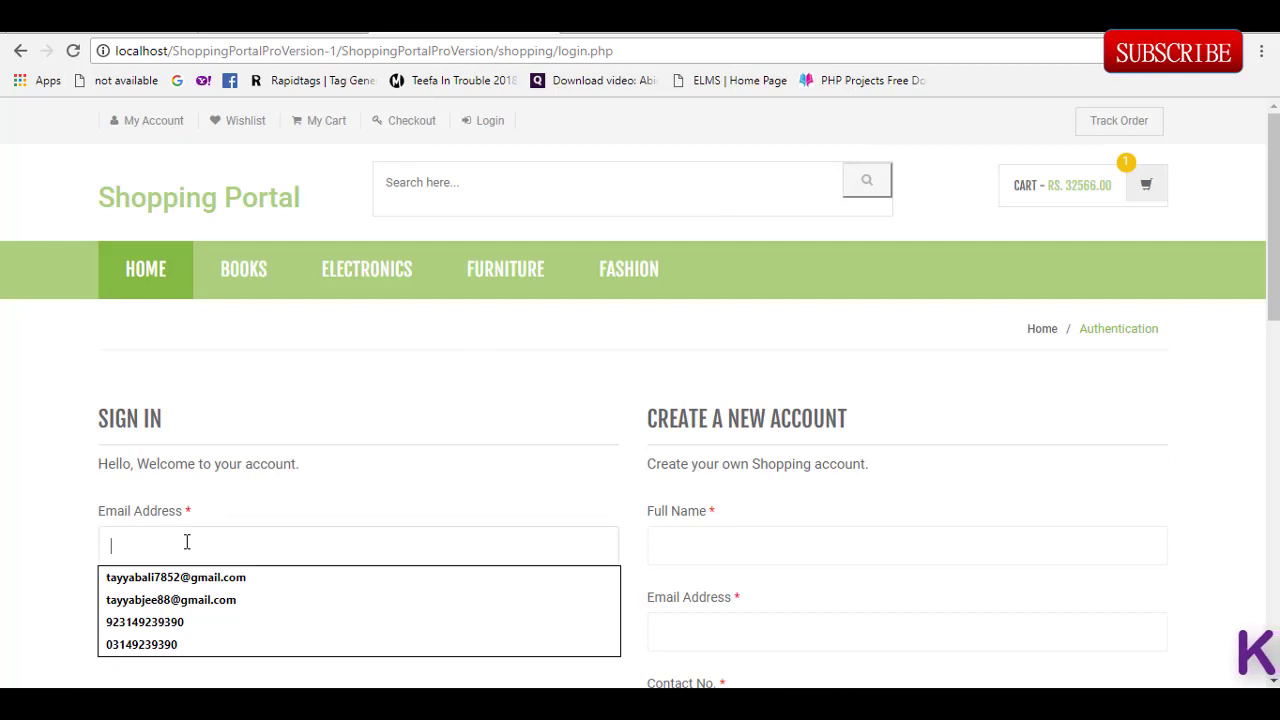
pyautogui.click(182, 599)
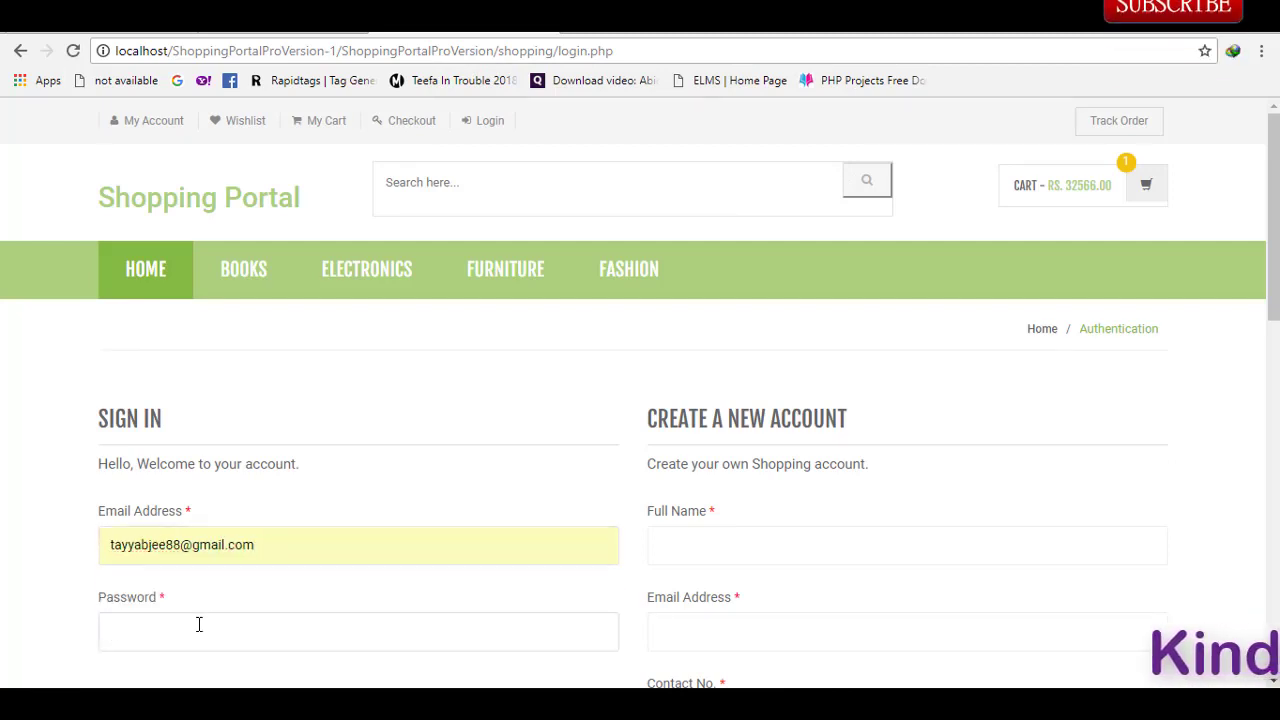
pyautogui.write('12')
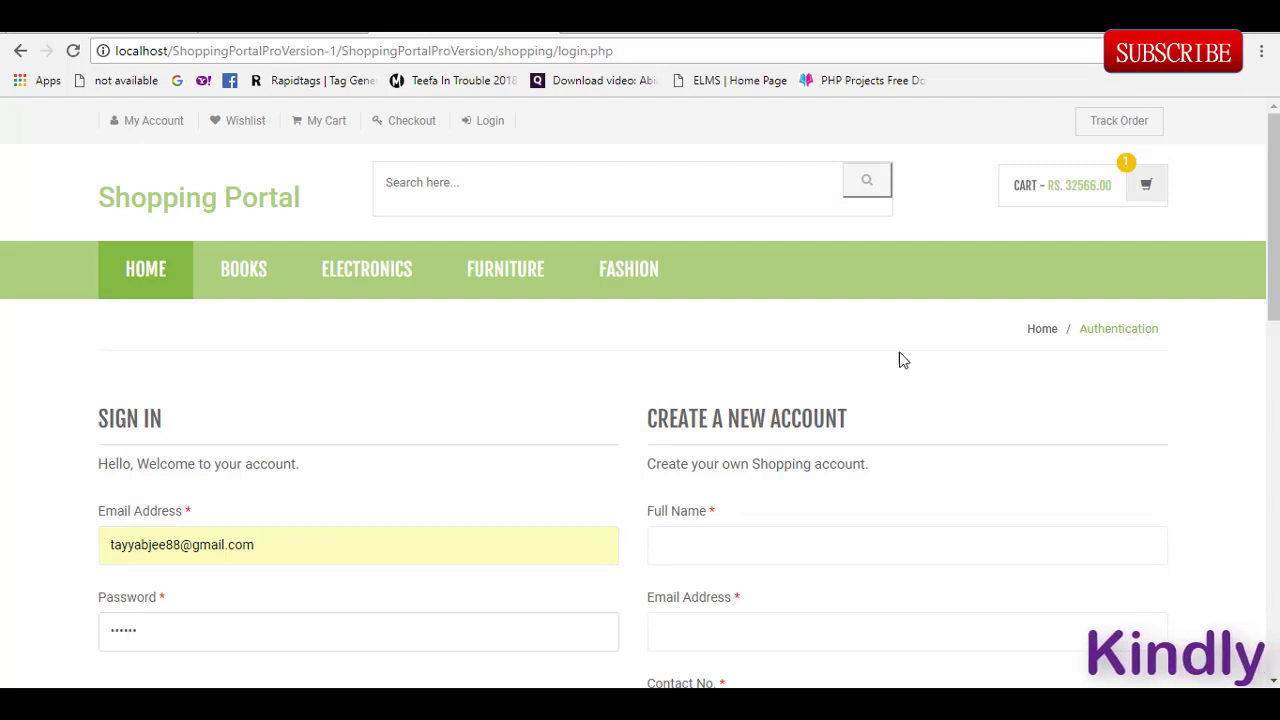
pyautogui.scroll(-2, 557, 453)
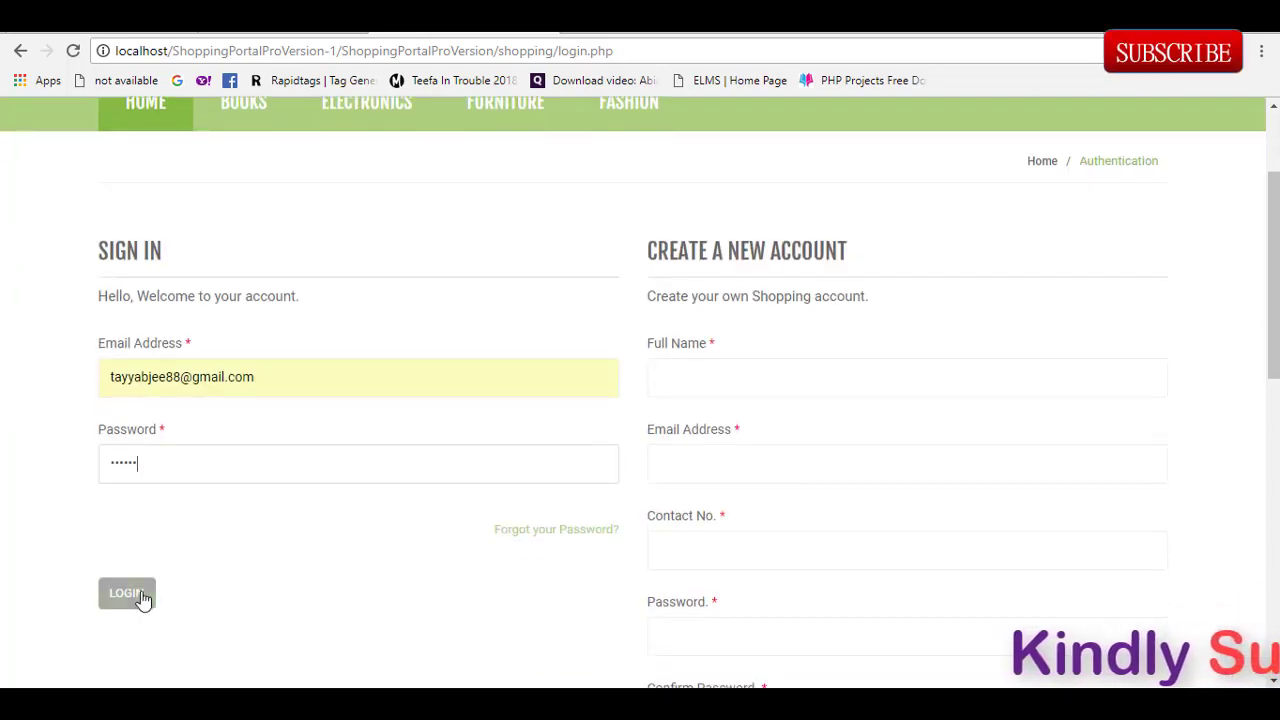
pyautogui.click(127, 594)
# Step: Check out the King Bed and place the order paid by Debit / Credit card
pyautogui.scroll(-3, 1245, 382)
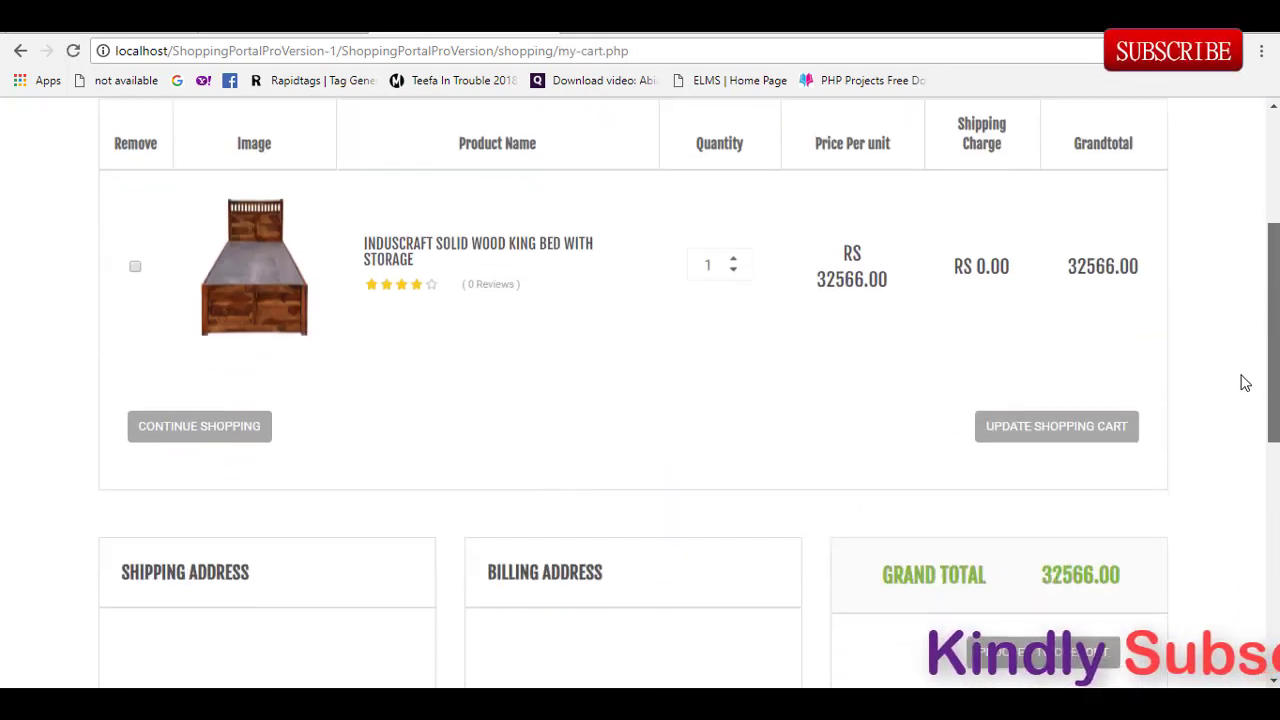
pyautogui.scroll(-2, 1245, 382)
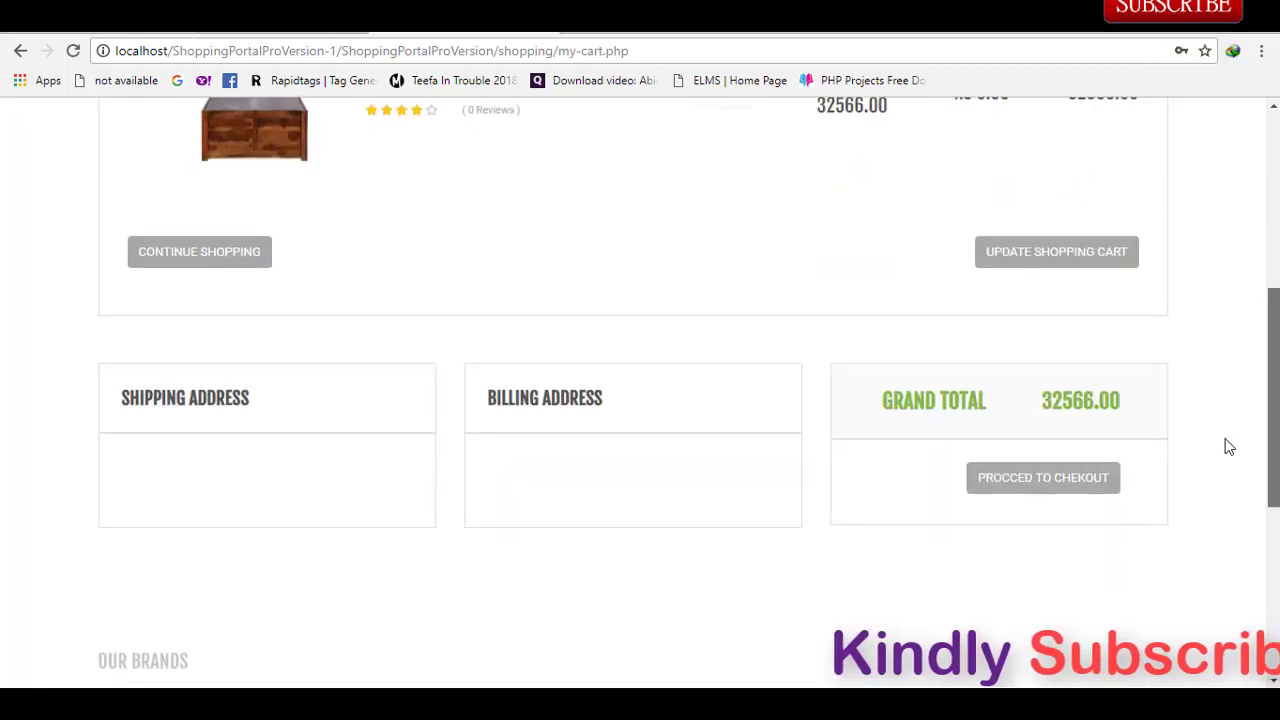
pyautogui.click(1051, 487)
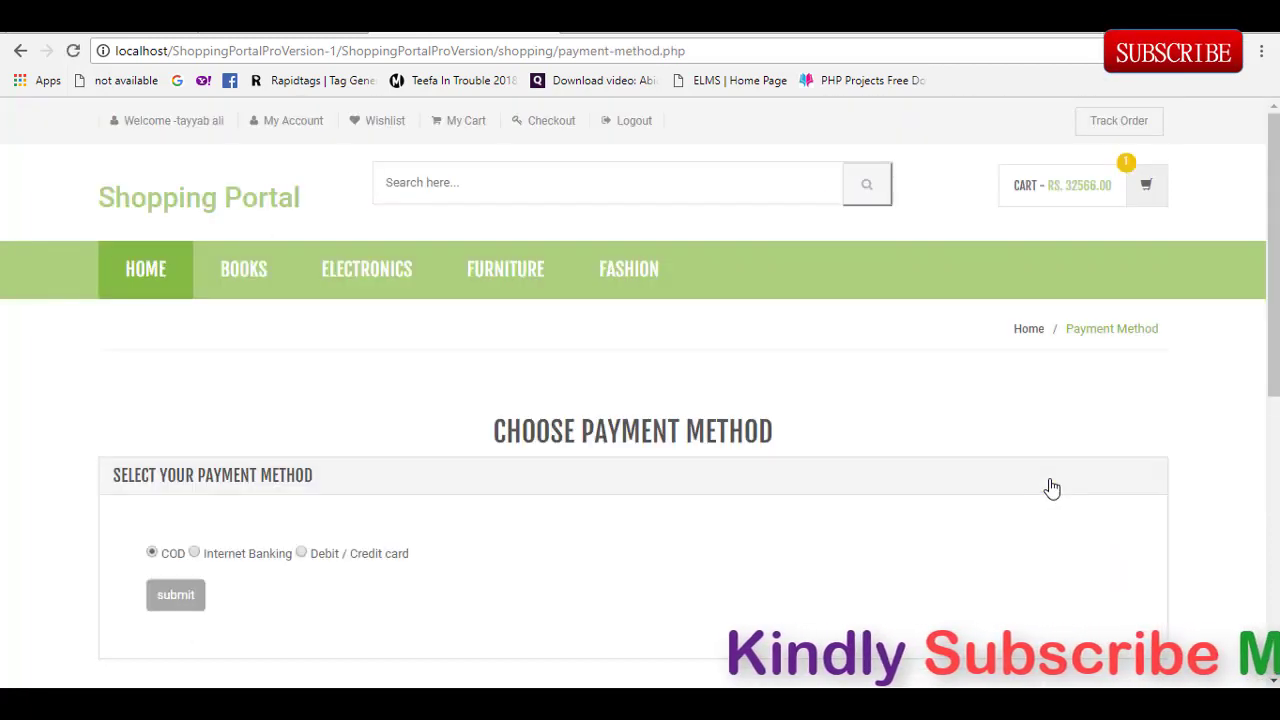
pyautogui.tripleClick(1255, 369)
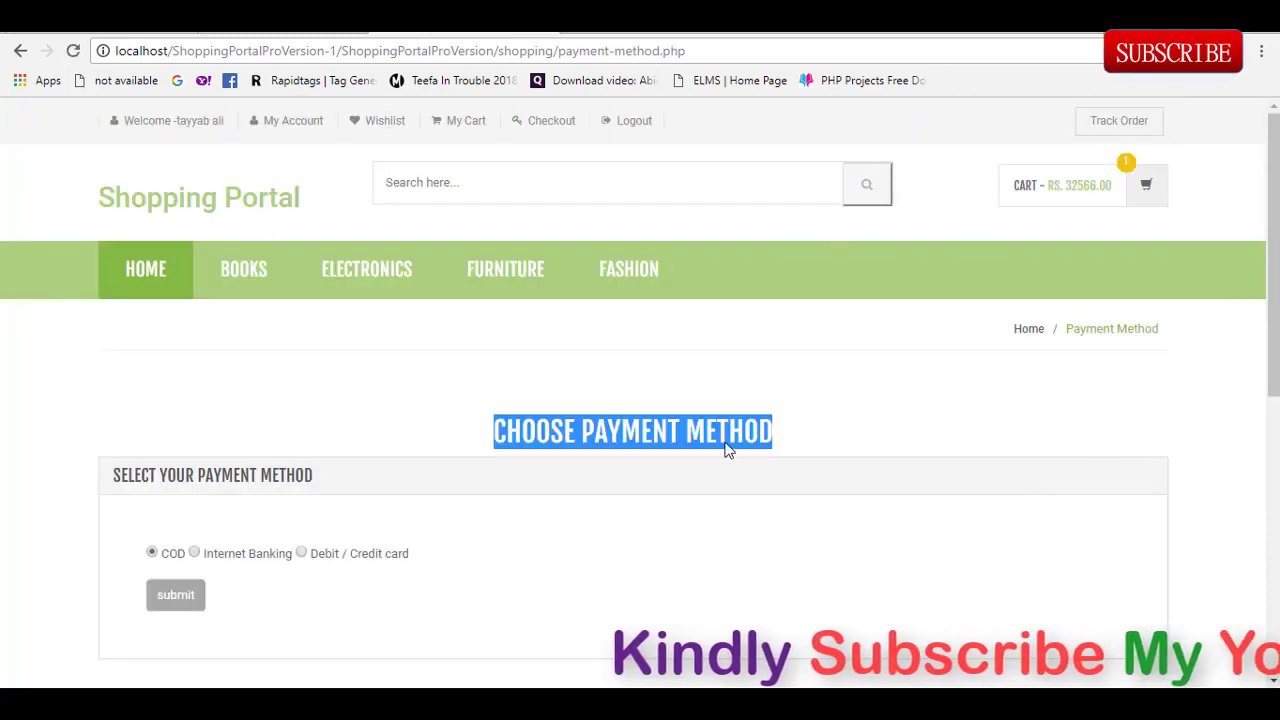
pyautogui.click(909, 400)
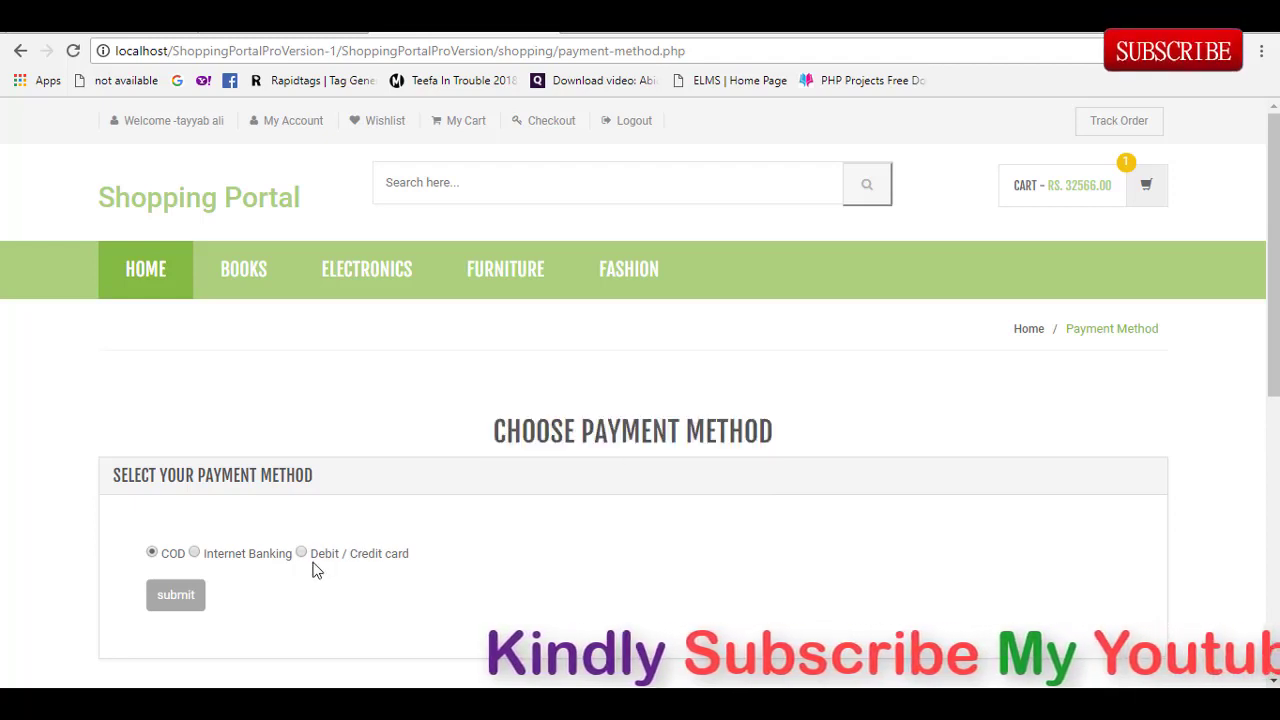
pyautogui.click(195, 556)
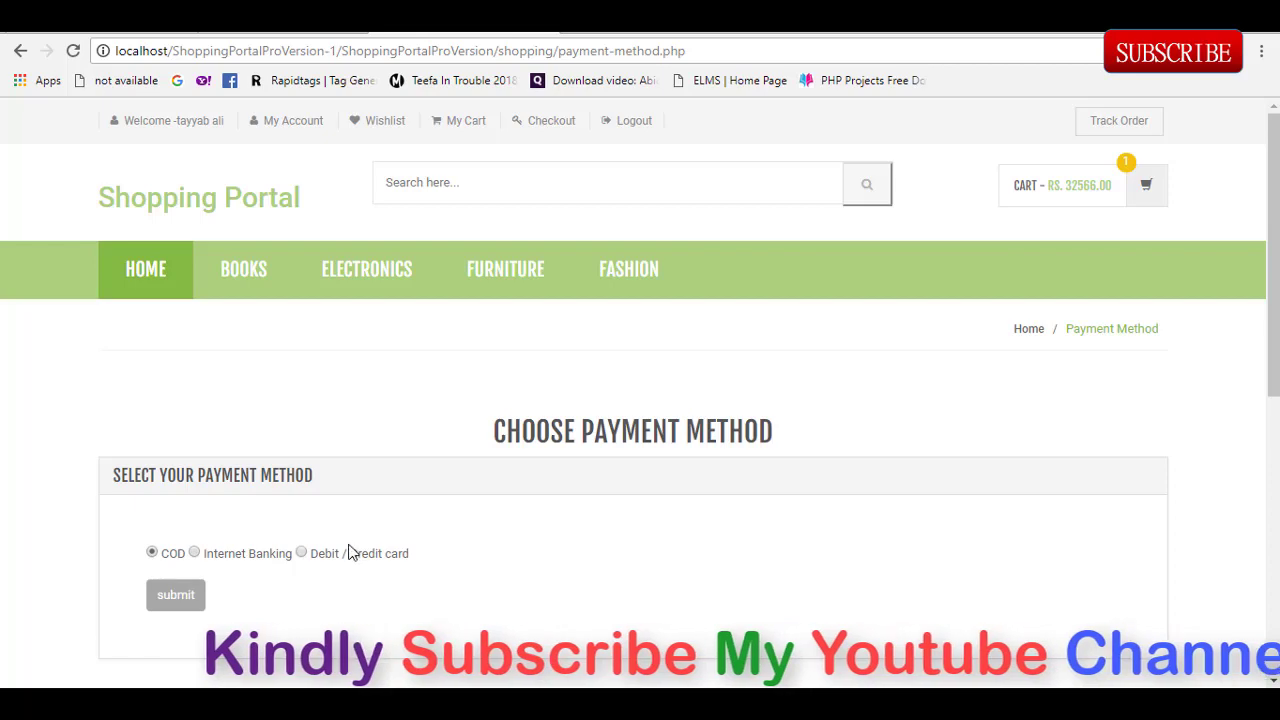
pyautogui.click(300, 553)
pyautogui.click(172, 598)
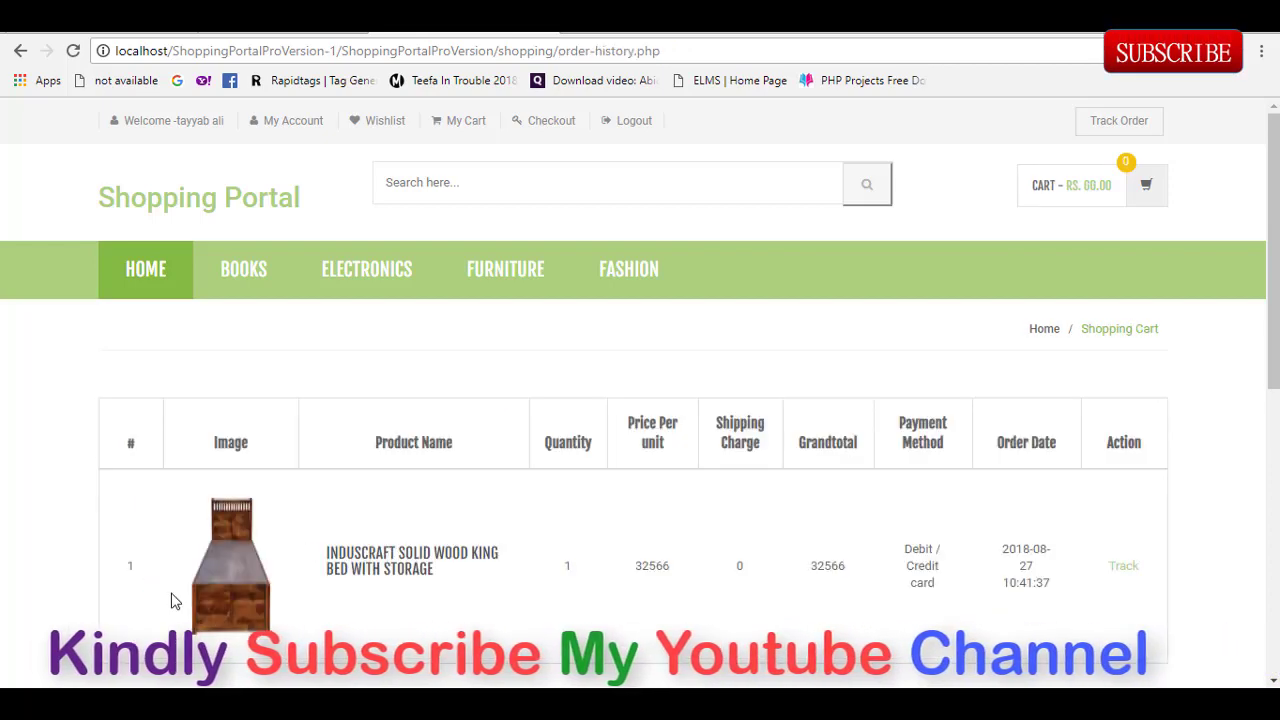
# Step: Track the King Bed order from Order History and close the Not Found popup
pyautogui.scroll(-6, 1237, 602)
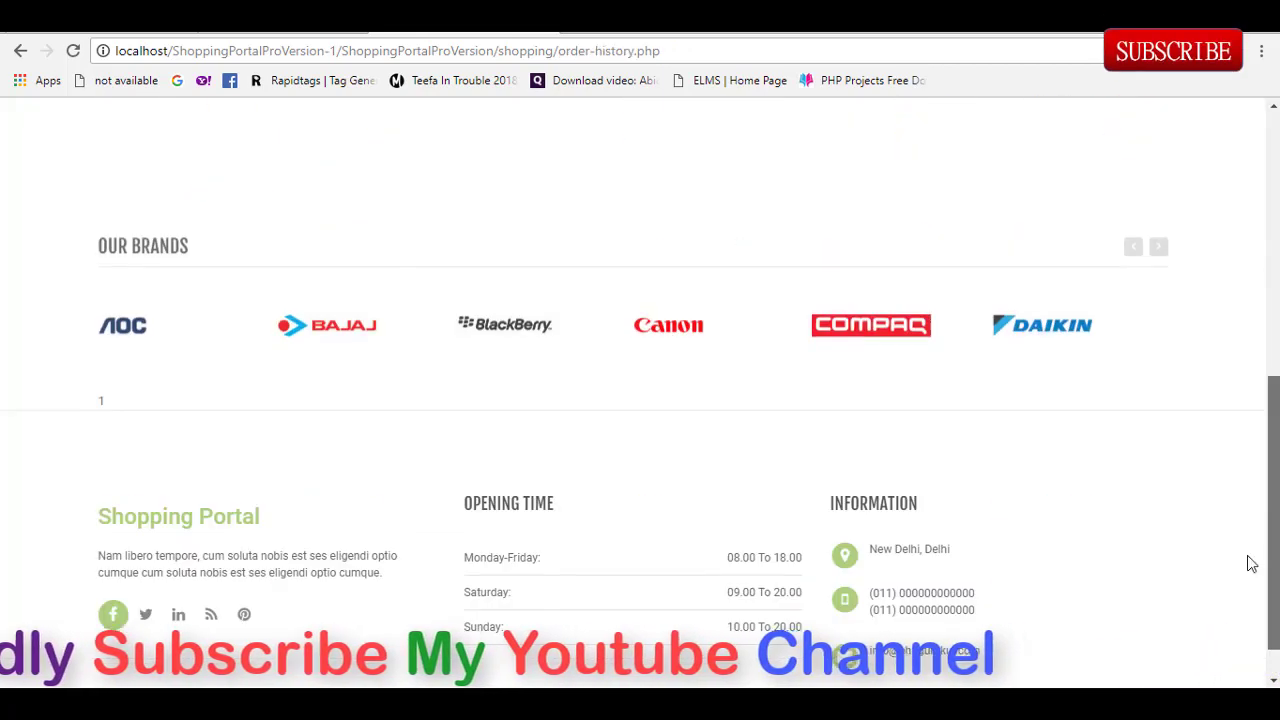
pyautogui.scroll(5, 1237, 602)
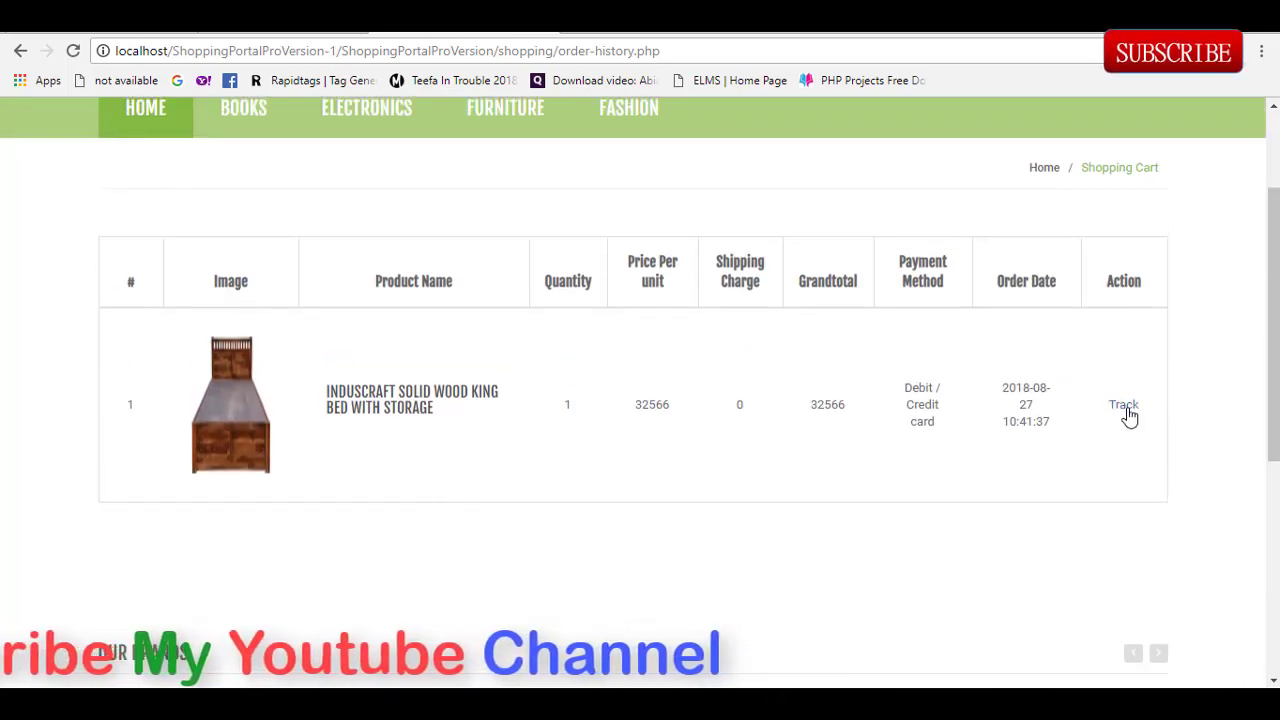
pyautogui.click(1126, 408)
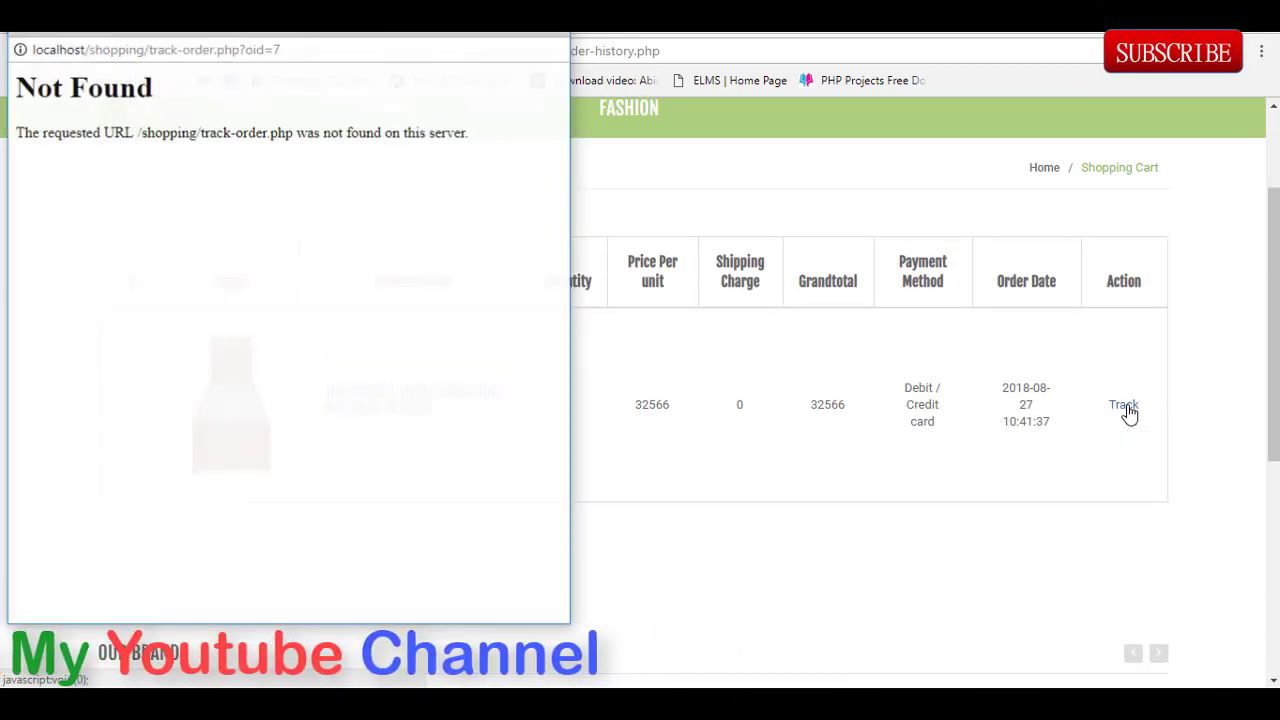
pyautogui.click(650, 374)
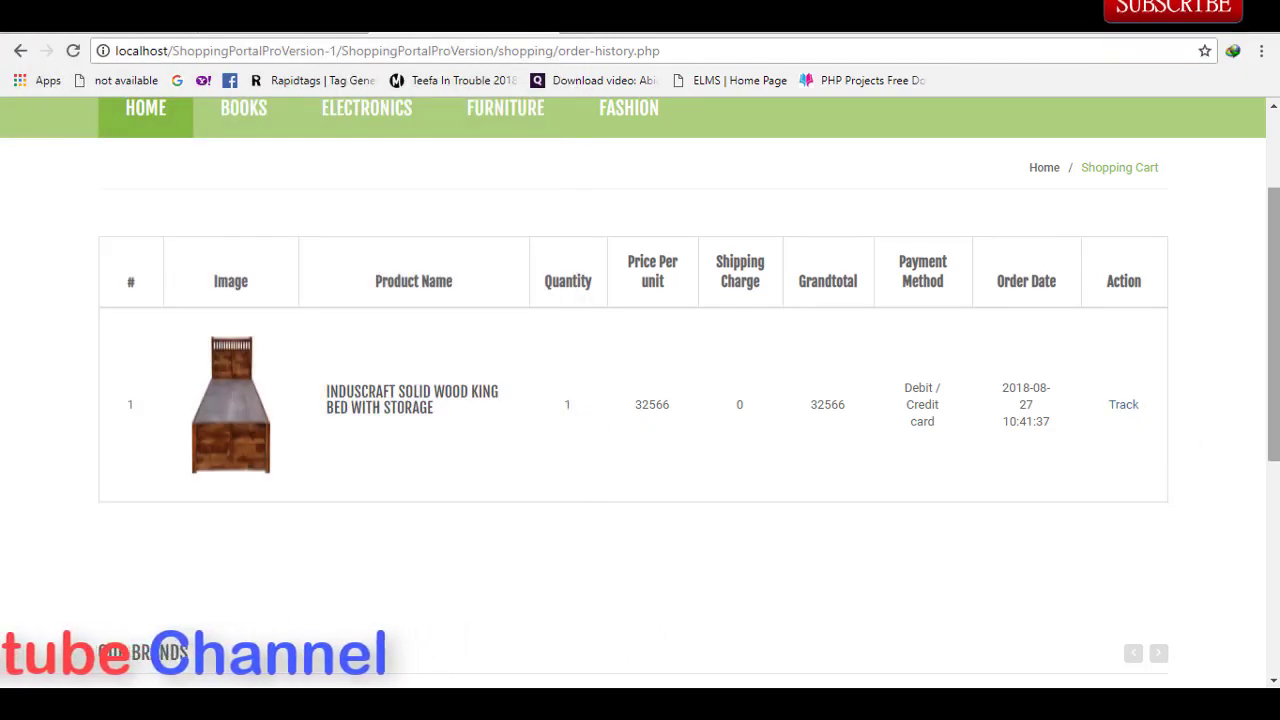
# Step: Return to the home page via Continue Shopping in the empty cart dropdown
pyautogui.scroll(2, 640, 400)
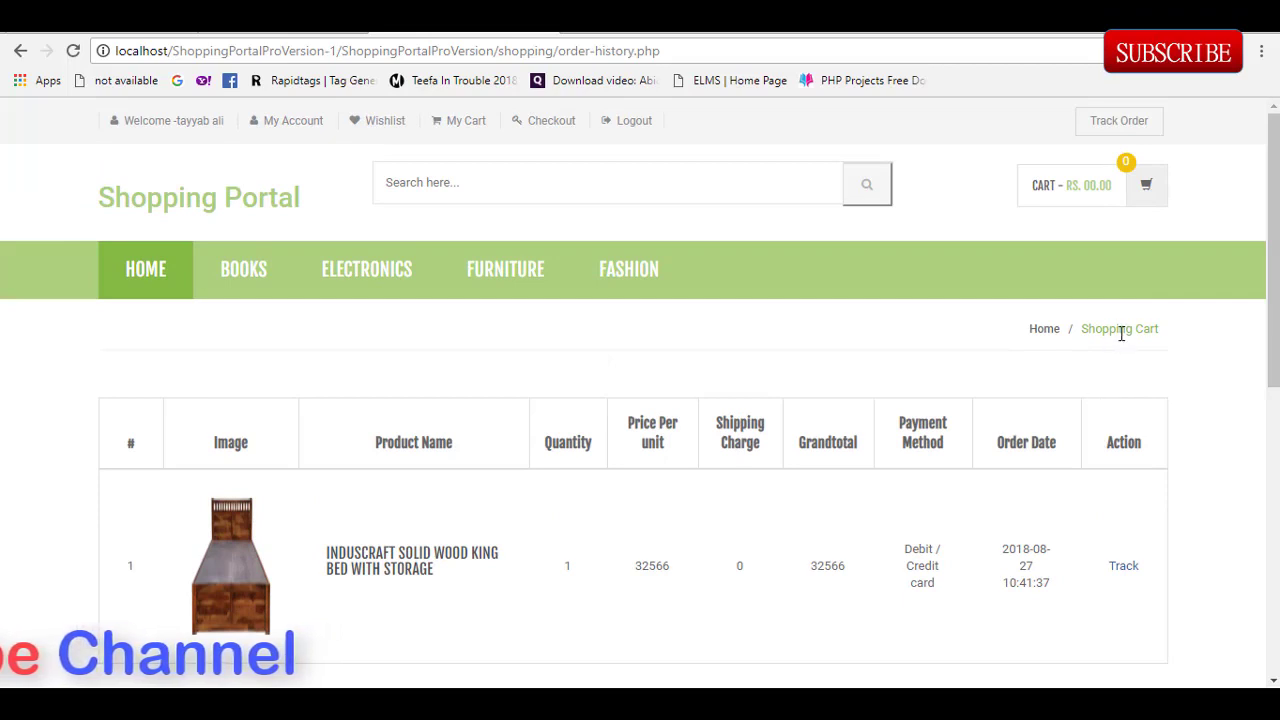
pyautogui.click(1137, 186)
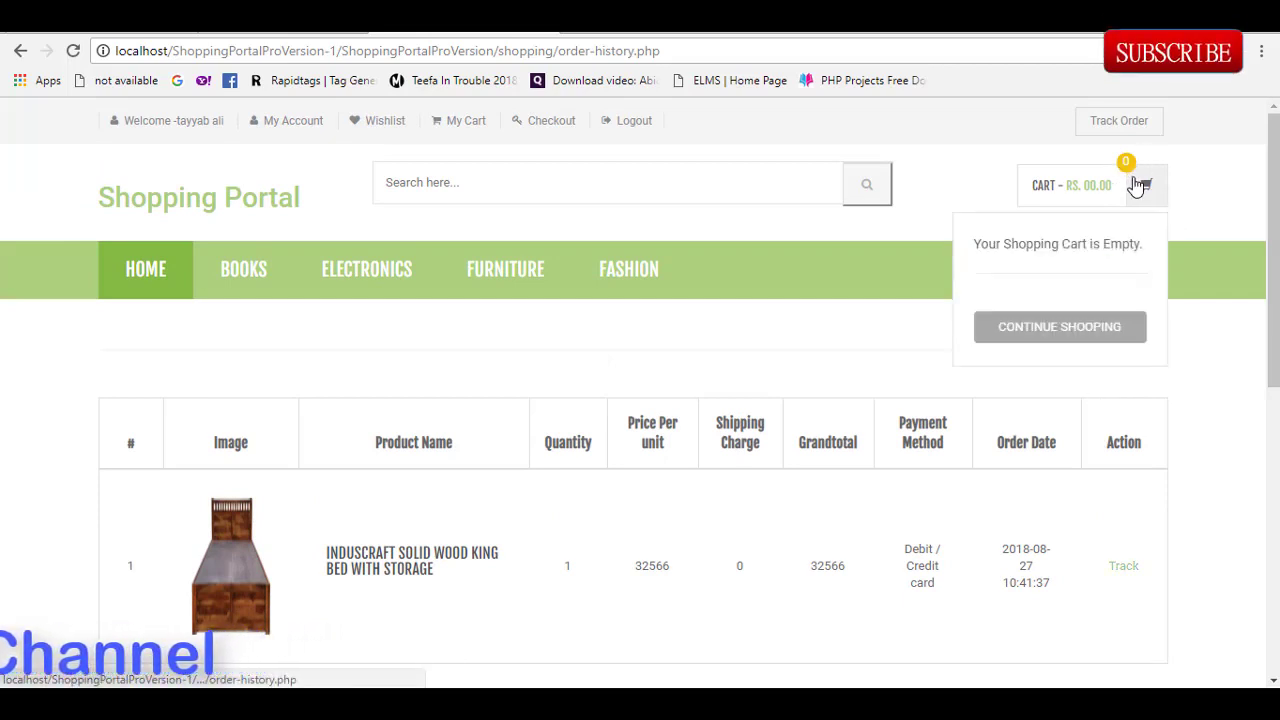
pyautogui.click(1091, 316)
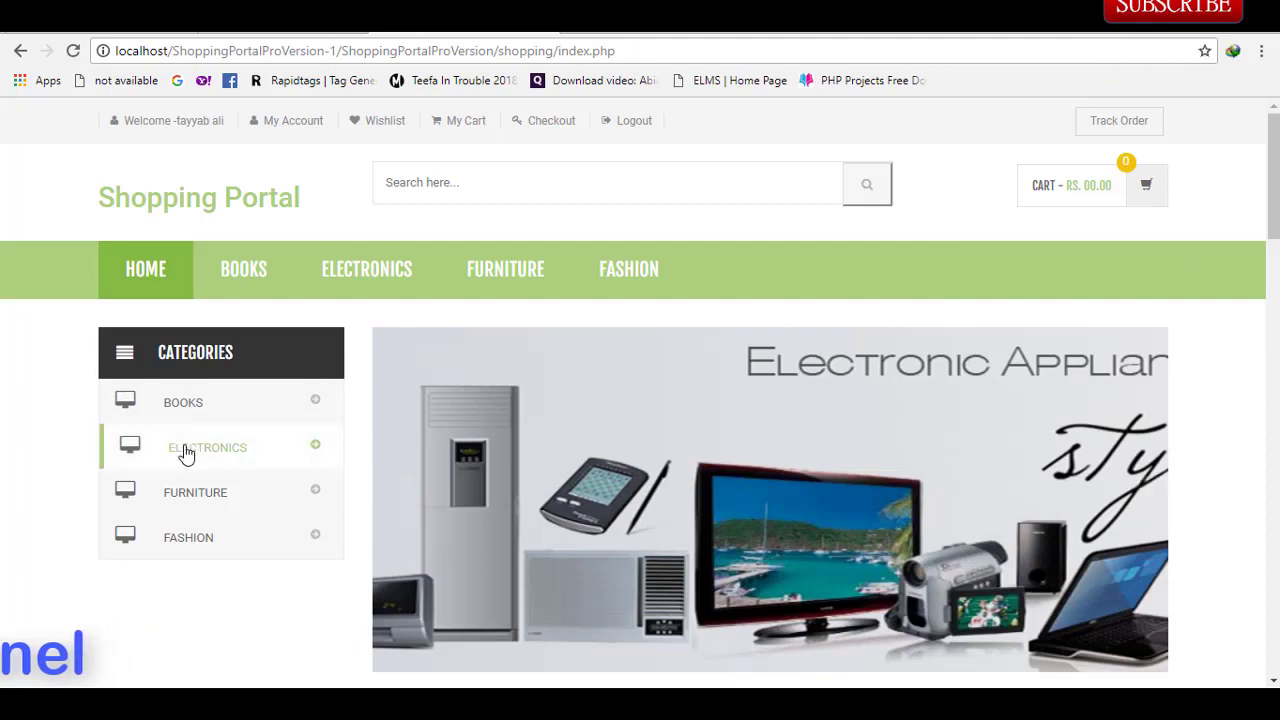
# Step: Add the Micromax 81cm HD Ready LED TV from Electronics to the cart
pyautogui.click(207, 468)
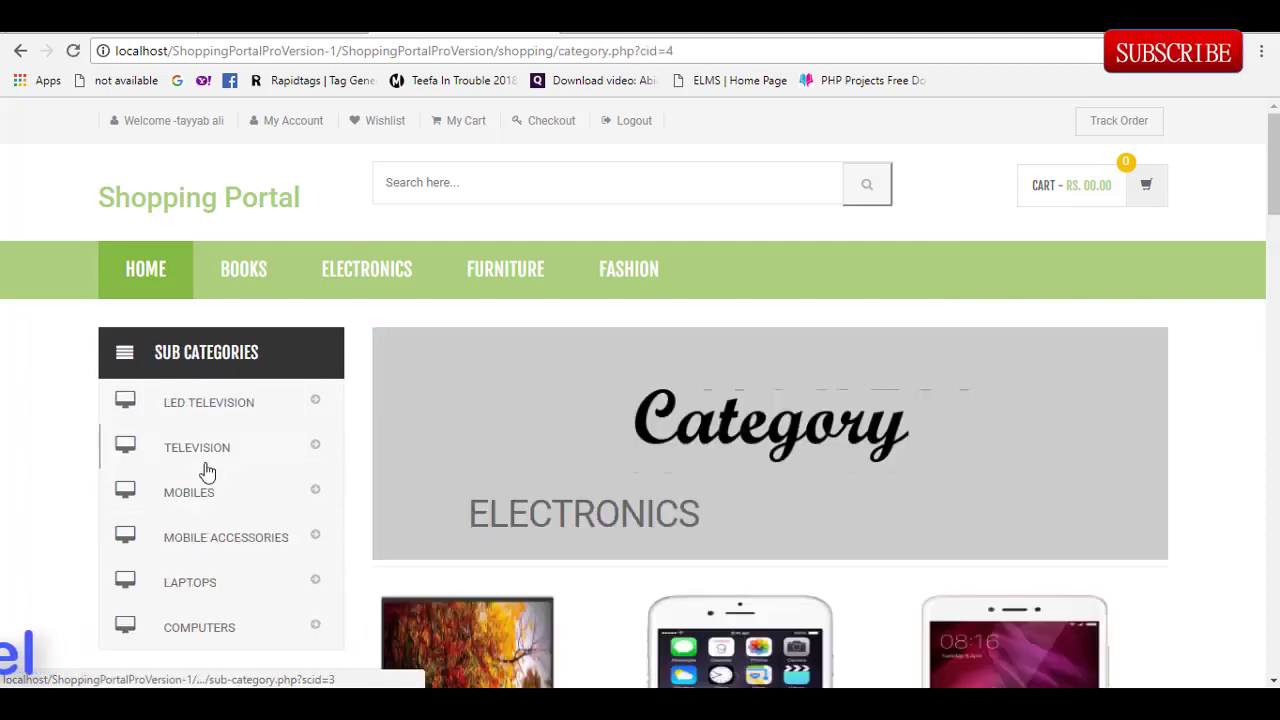
pyautogui.click(467, 627)
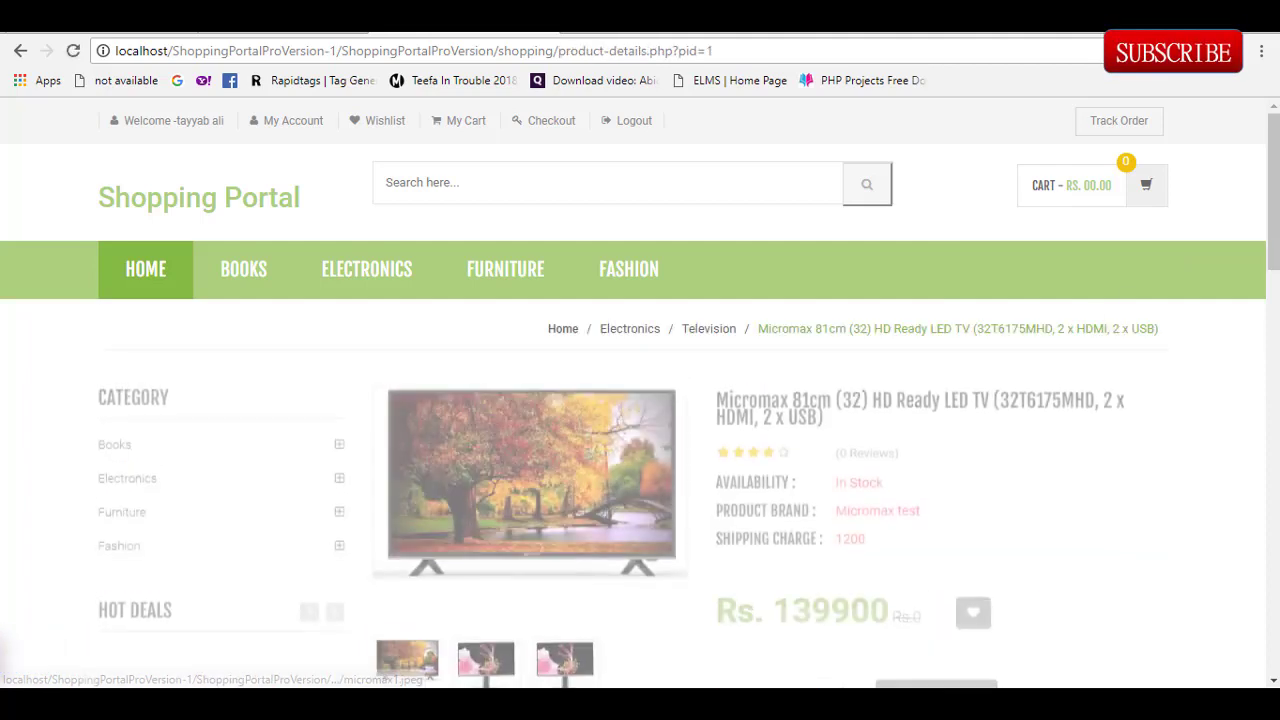
pyautogui.scroll(-3, 823, 409)
pyautogui.click(904, 383)
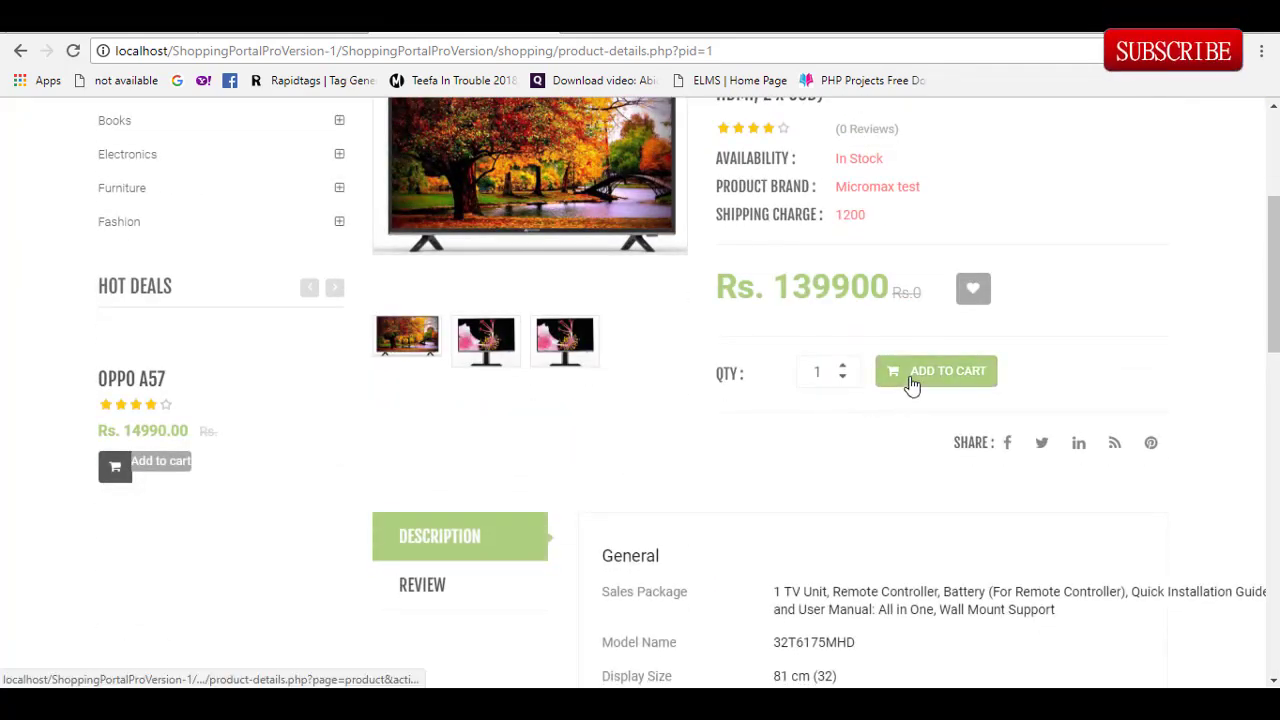
pyautogui.scroll(-4, 1257, 400)
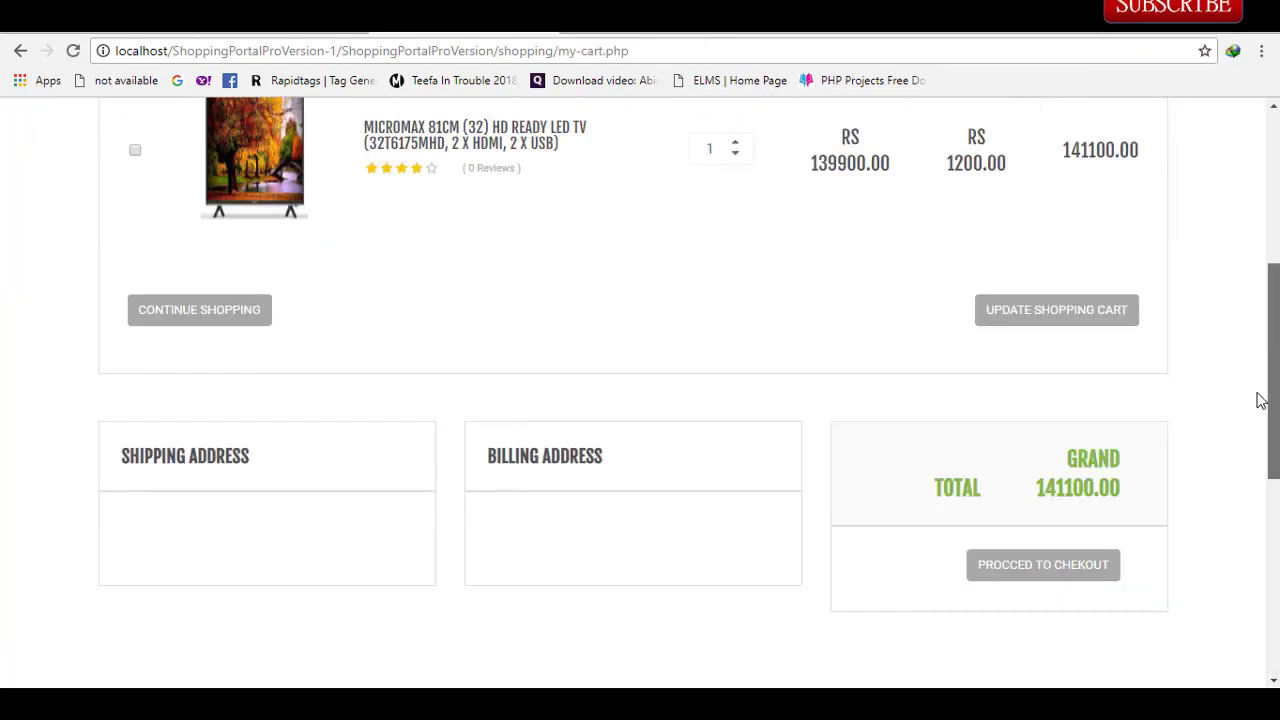
pyautogui.scroll(4, 1257, 400)
# Step: Check out the Micromax TV at 141100 and submit the payment method to place the order
pyautogui.click(1140, 178)
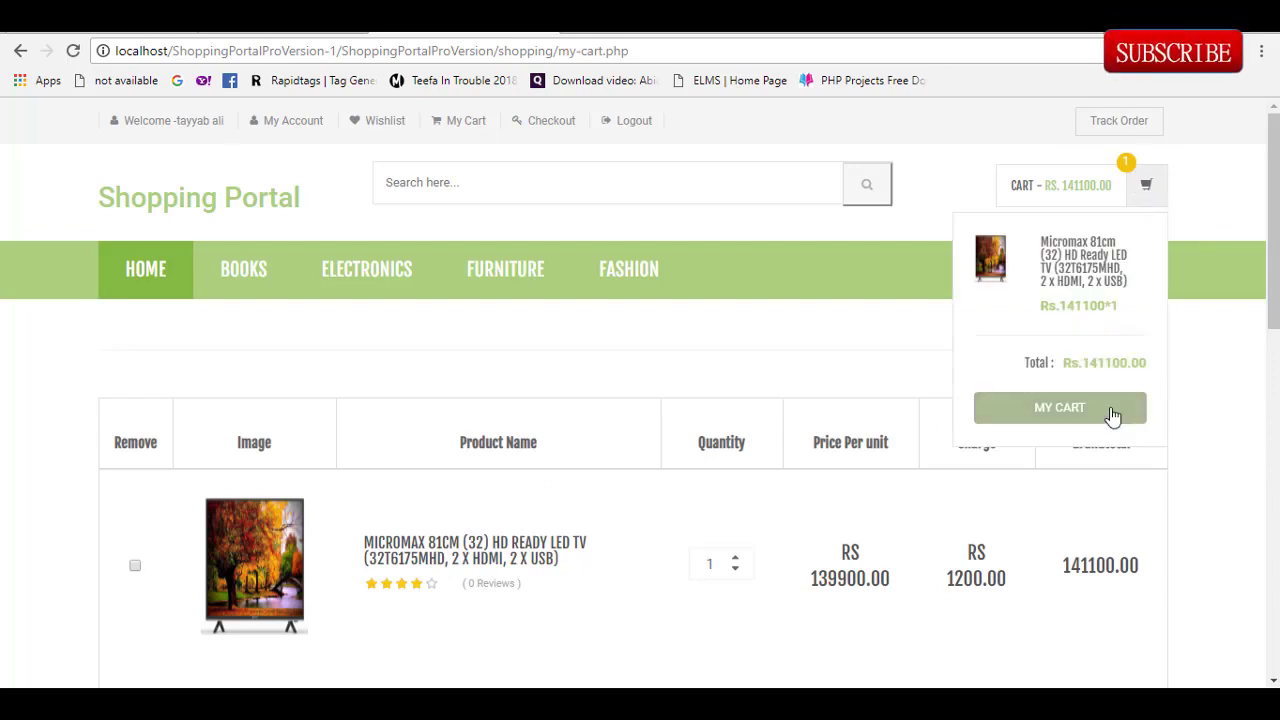
pyautogui.scroll(-5, 1253, 438)
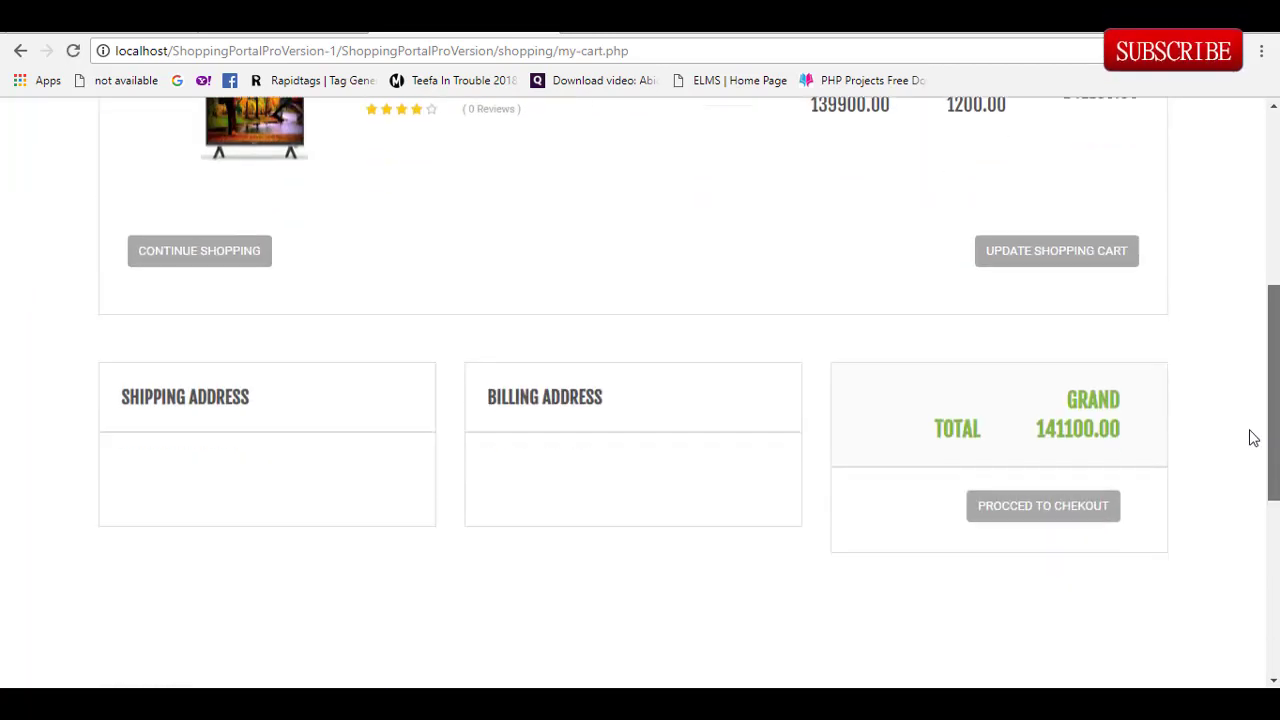
pyautogui.click(1063, 516)
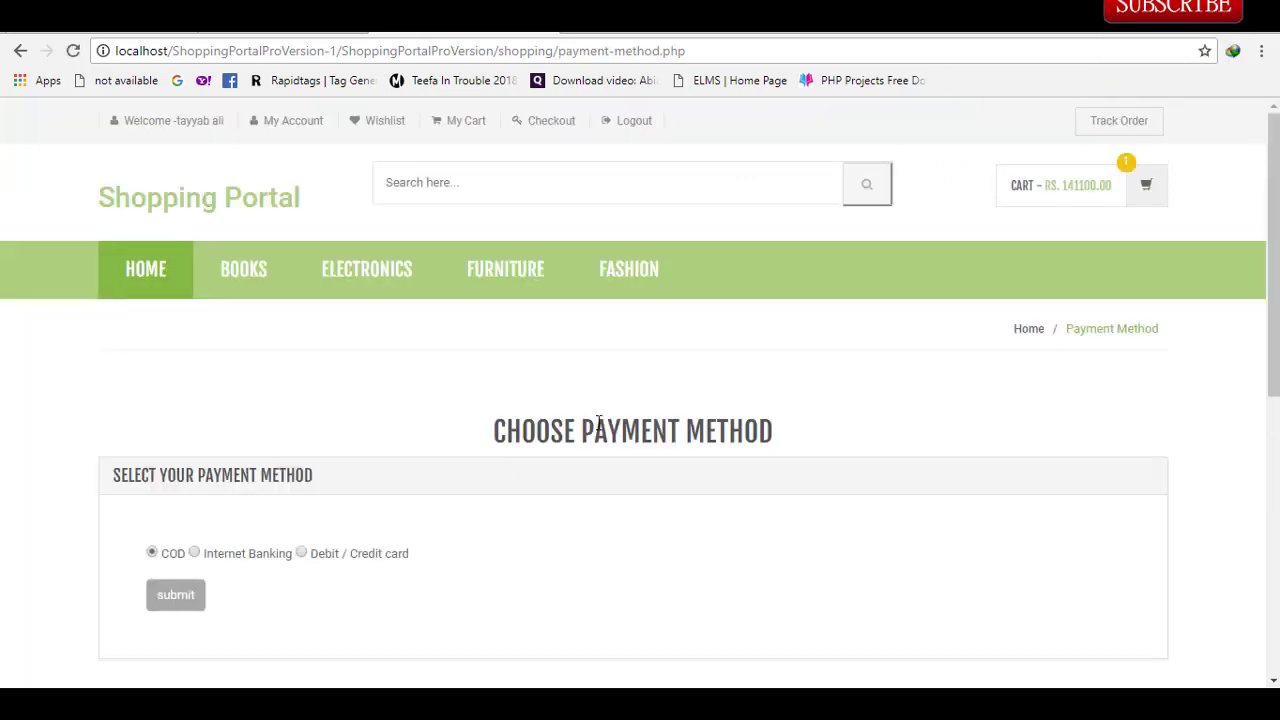
pyautogui.click(176, 596)
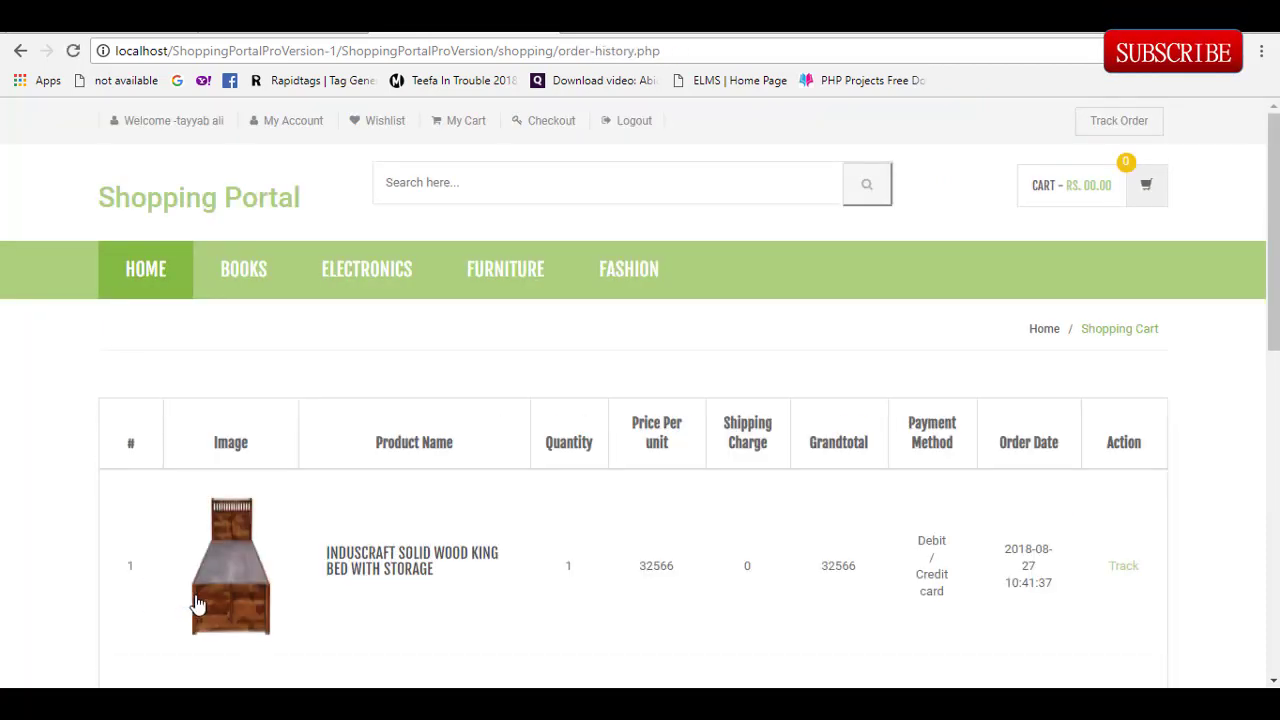
# Step: Browse the Furniture, Fashion and Electronics categories, then the Sofas sub-category
pyautogui.scroll(-1, 1217, 300)
pyautogui.moveTo(1266, 320); pyautogui.dragTo(1276, 200)
pyautogui.click(472, 270)
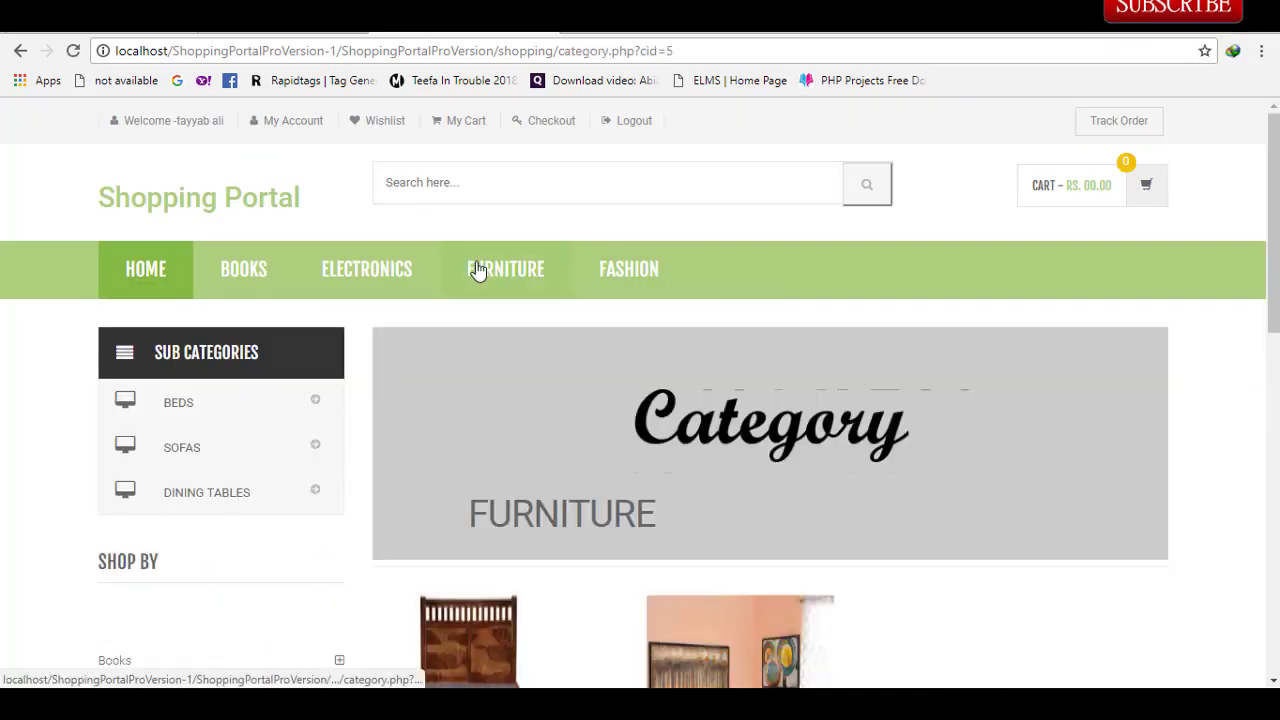
pyautogui.click(615, 286)
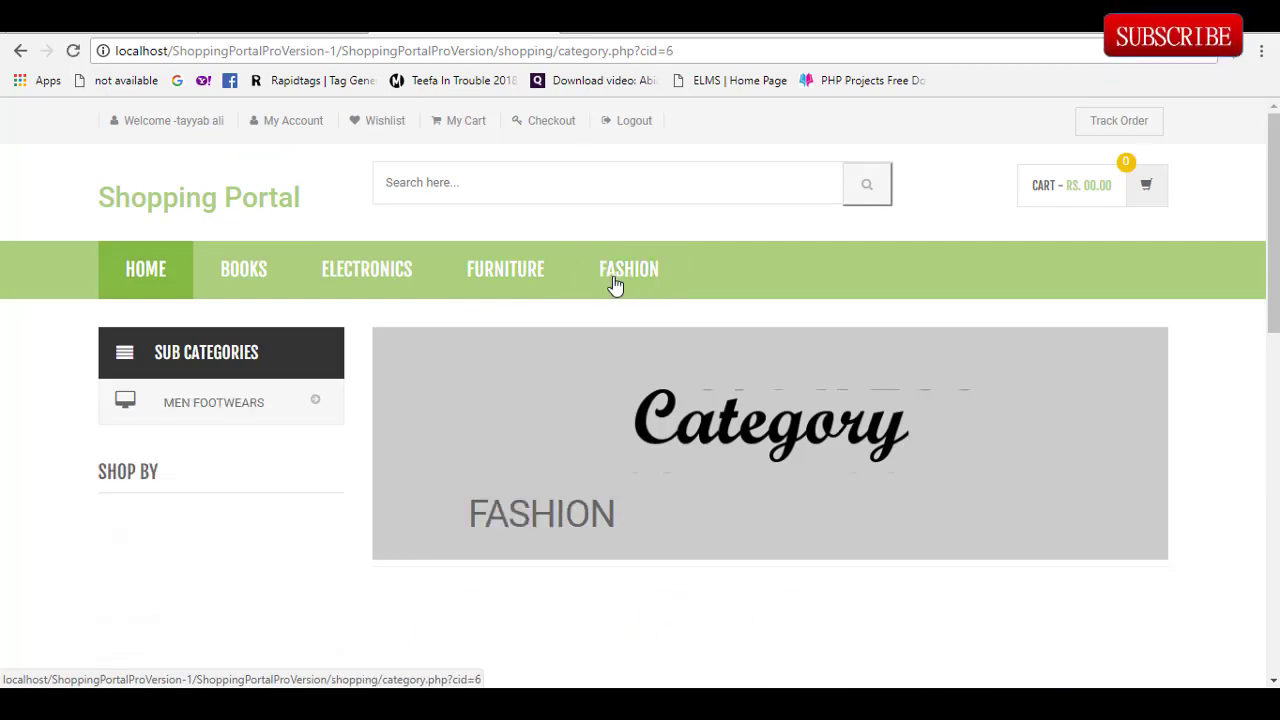
pyautogui.click(366, 273)
pyautogui.click(500, 280)
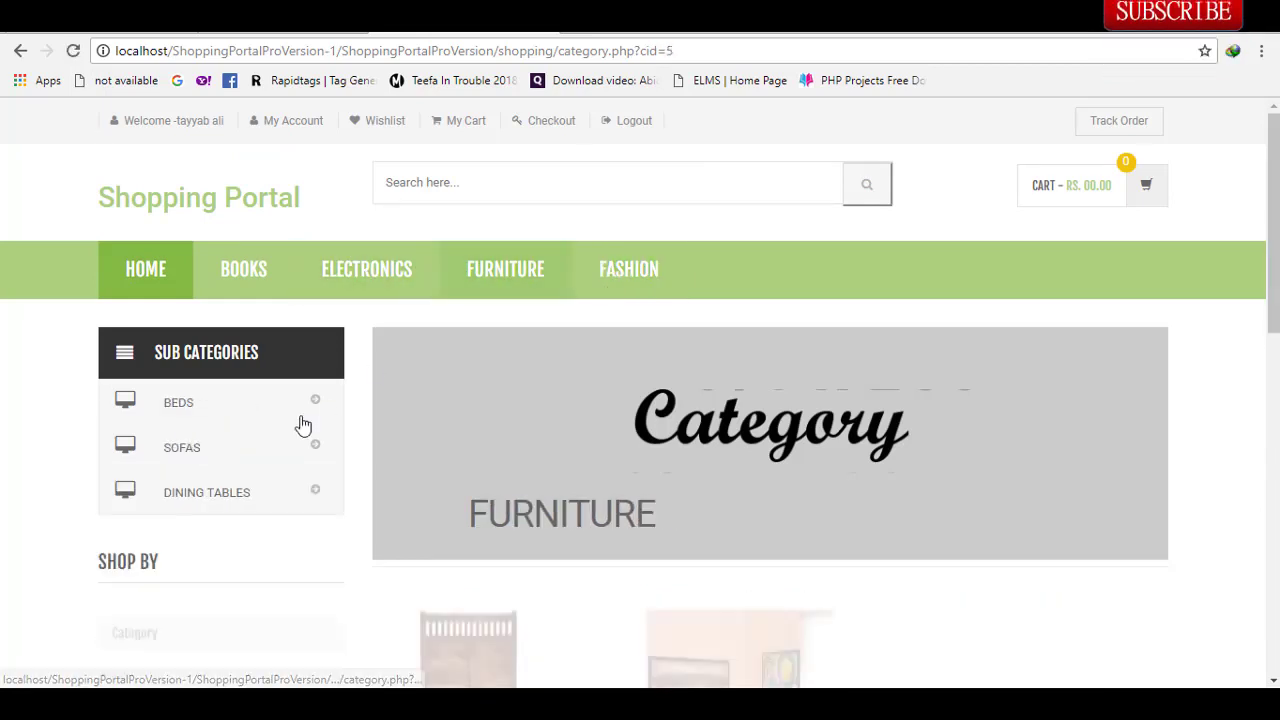
pyautogui.click(251, 451)
pyautogui.scroll(-3, 1249, 229)
pyautogui.scroll(3, 1249, 229)
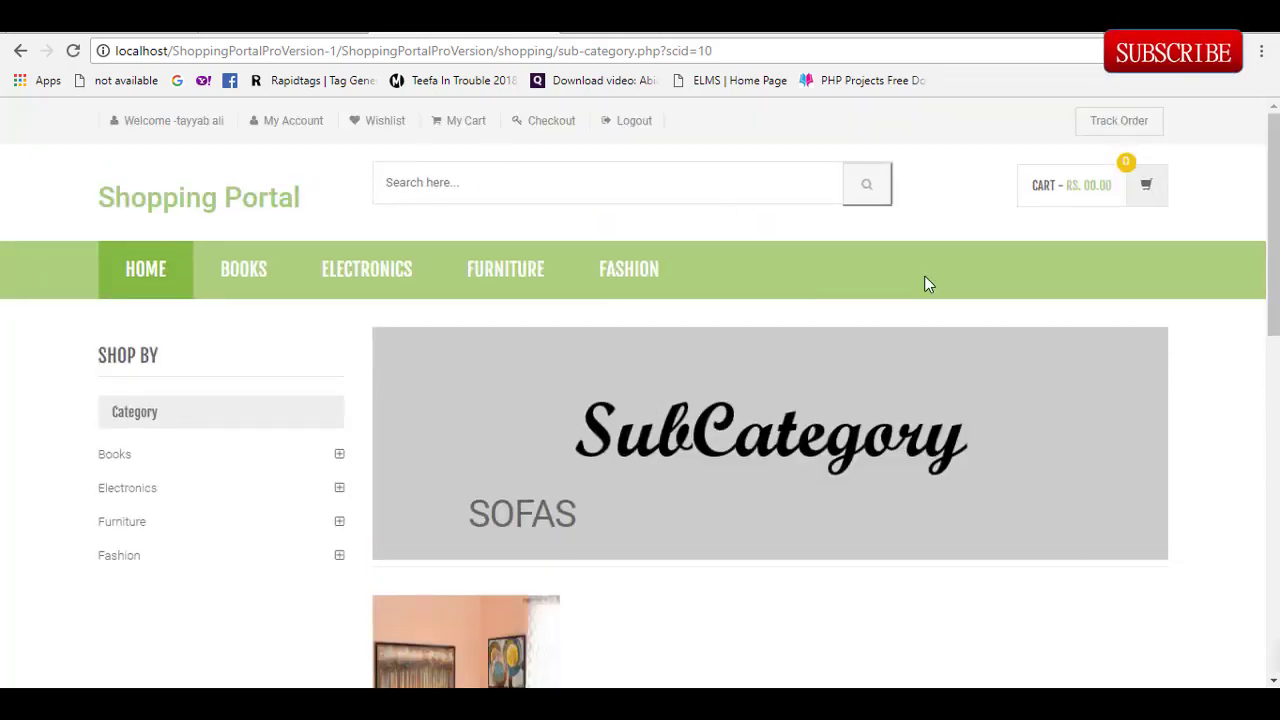
# Step: View the empty Wishlist and My Cart, try Checkout, then go to My Account
pyautogui.click(378, 131)
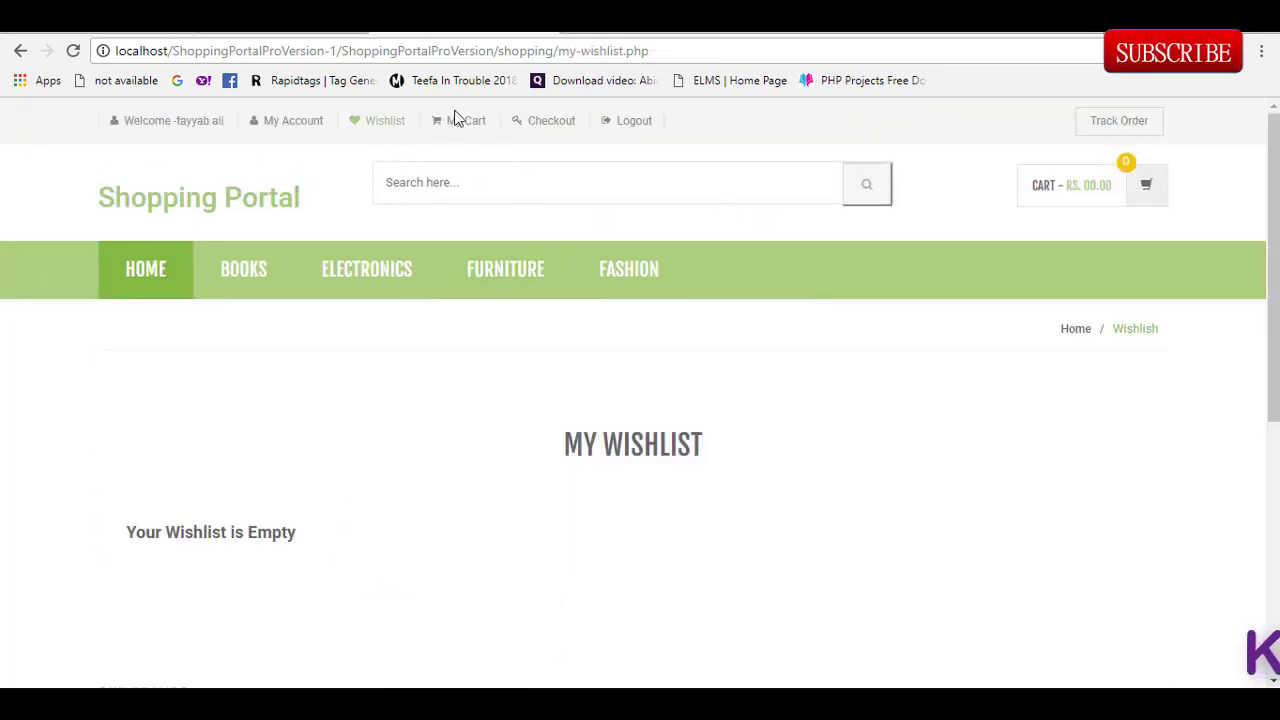
pyautogui.click(489, 121)
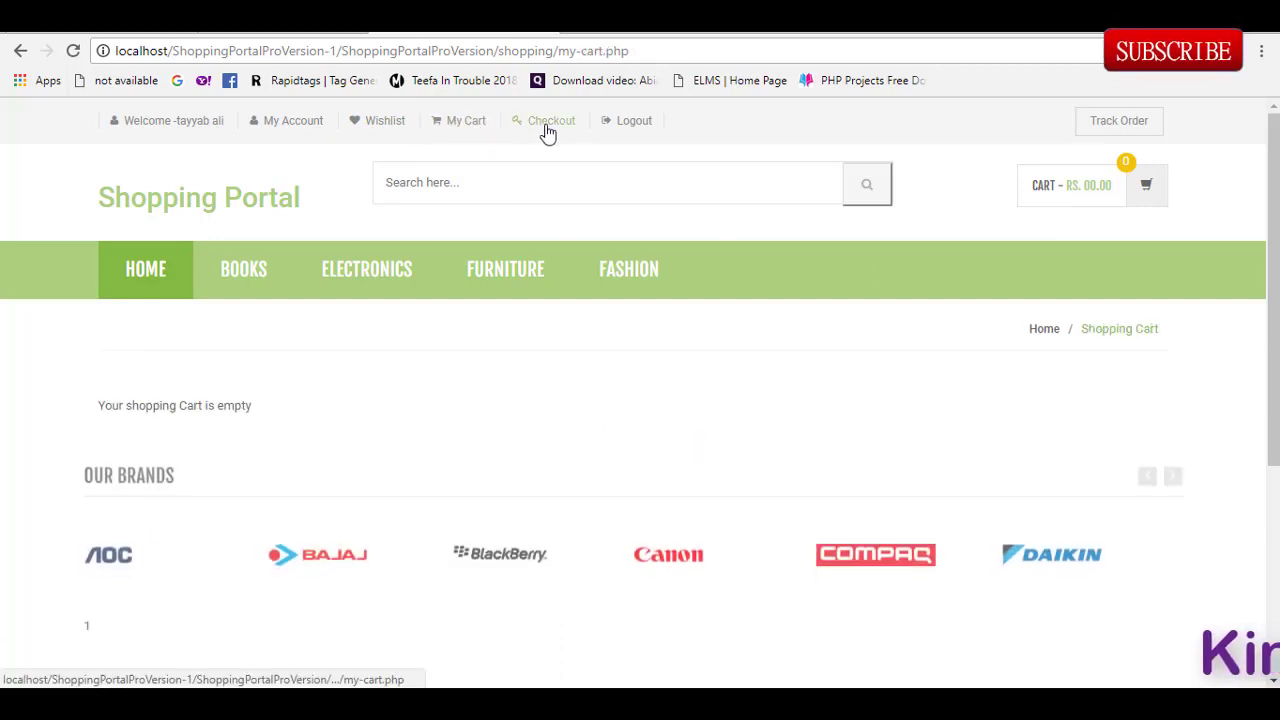
pyautogui.click(546, 131)
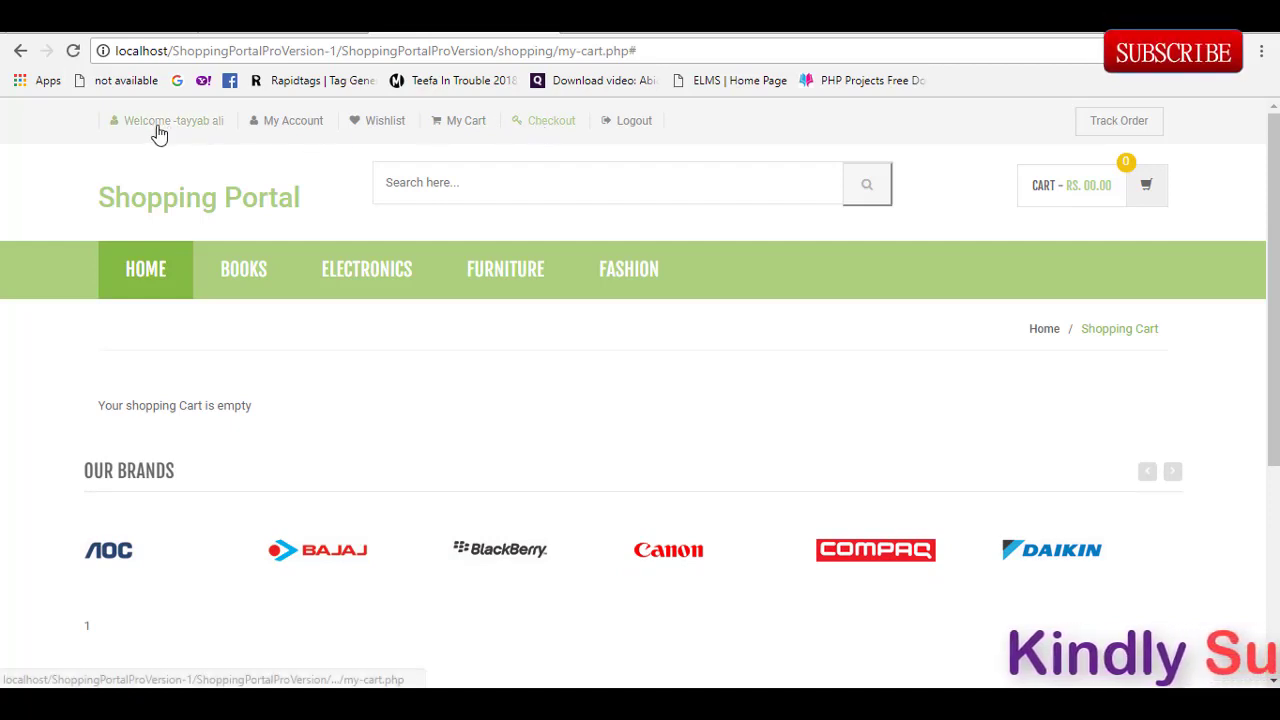
pyautogui.click(277, 126)
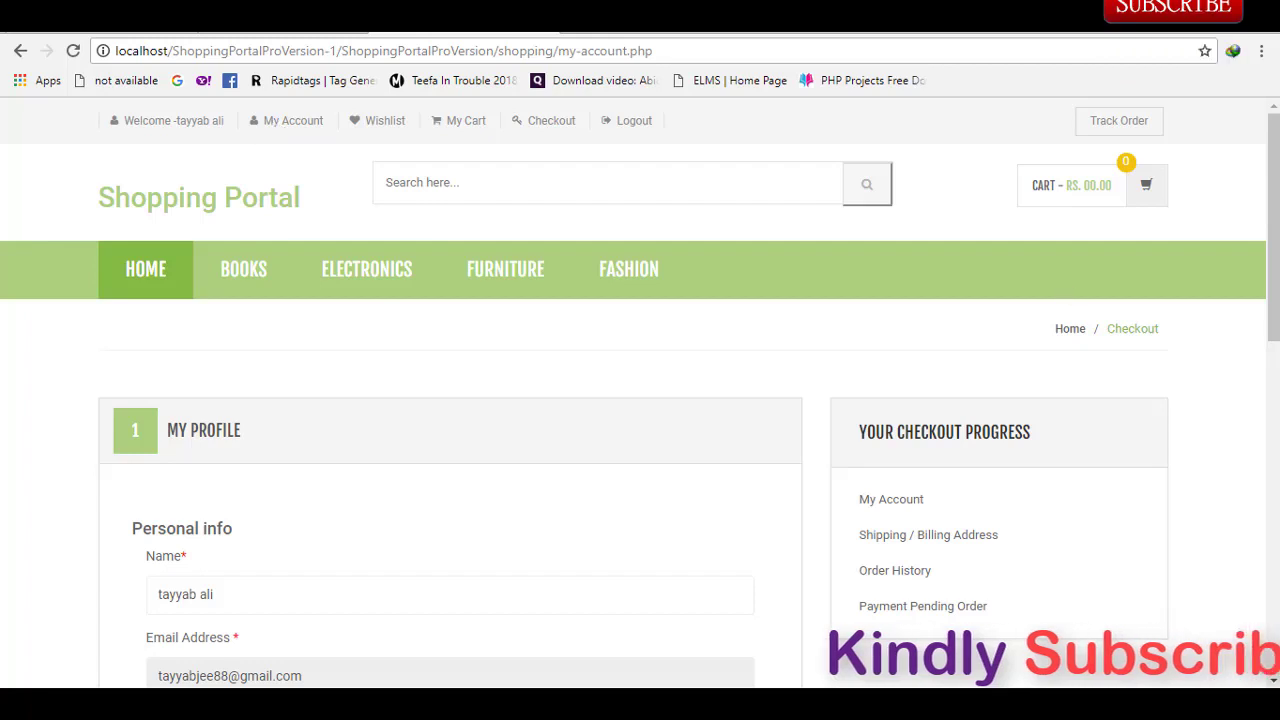
# Step: Replace 'my-account.php' in the address with 'admin' to load shopping/admin/
pyautogui.scroll(-5, 1268, 417)
pyautogui.scroll(5, 1268, 417)
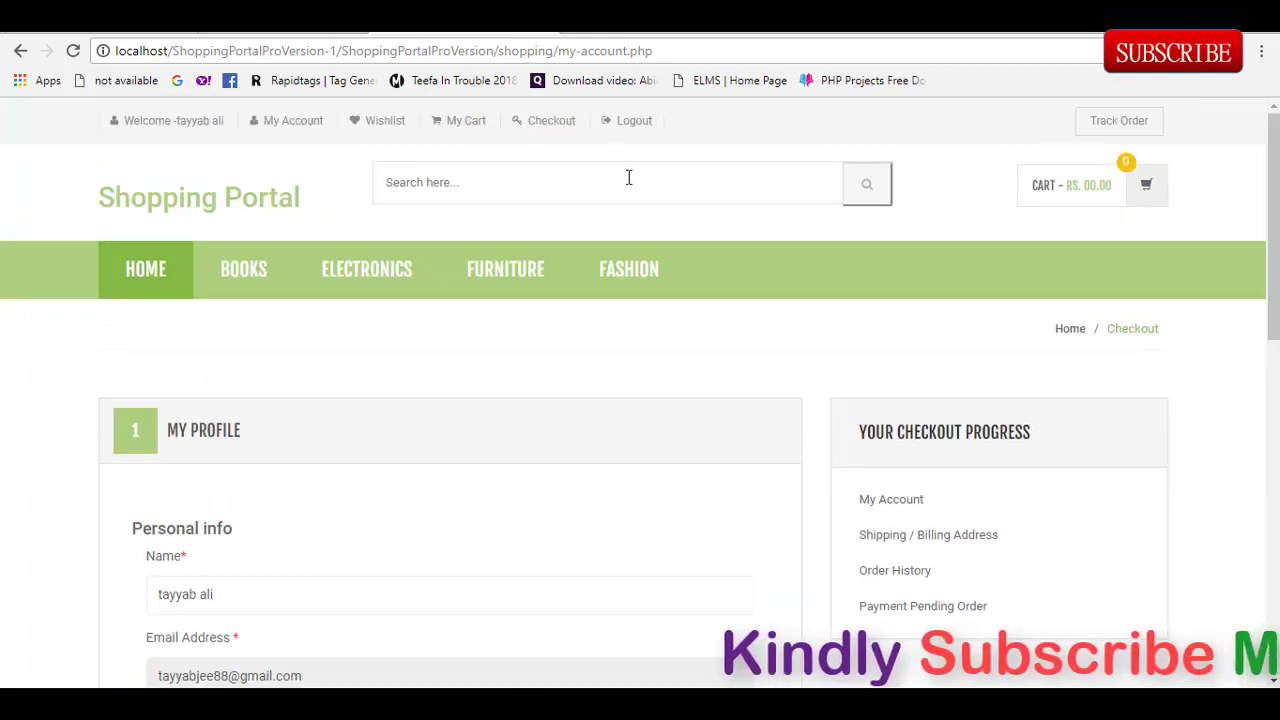
pyautogui.click(659, 52)
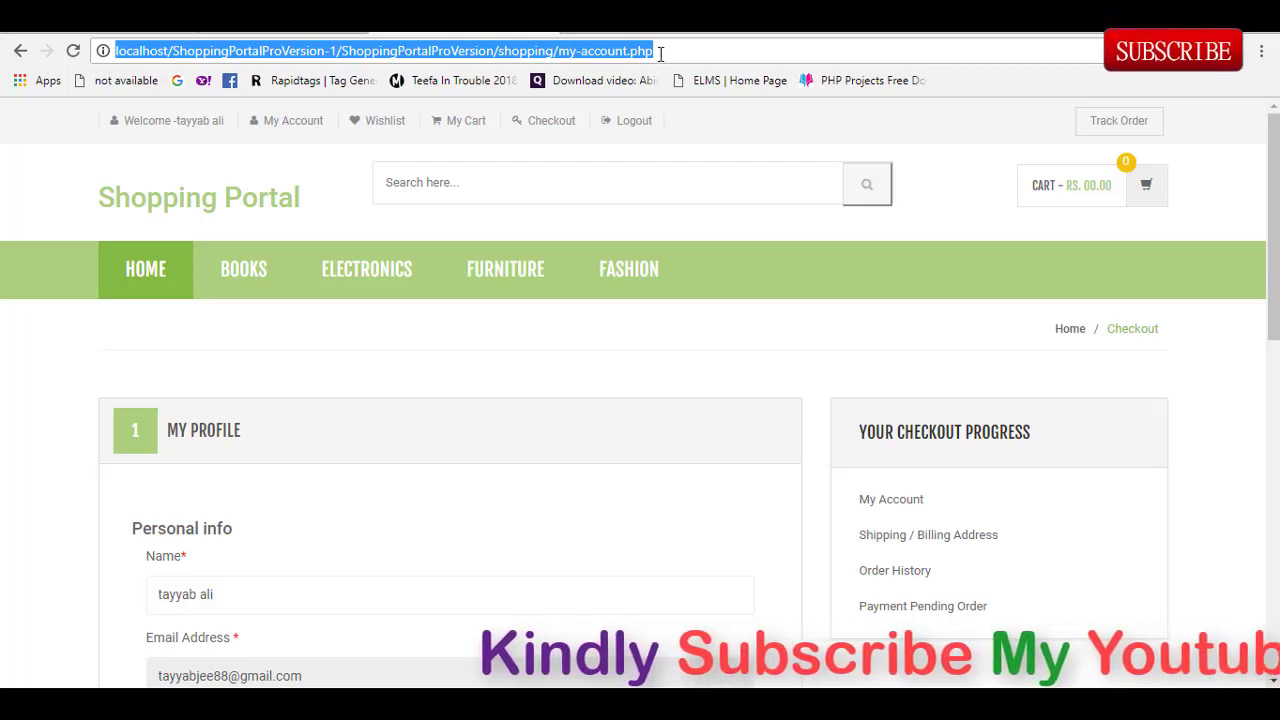
pyautogui.click(677, 50)
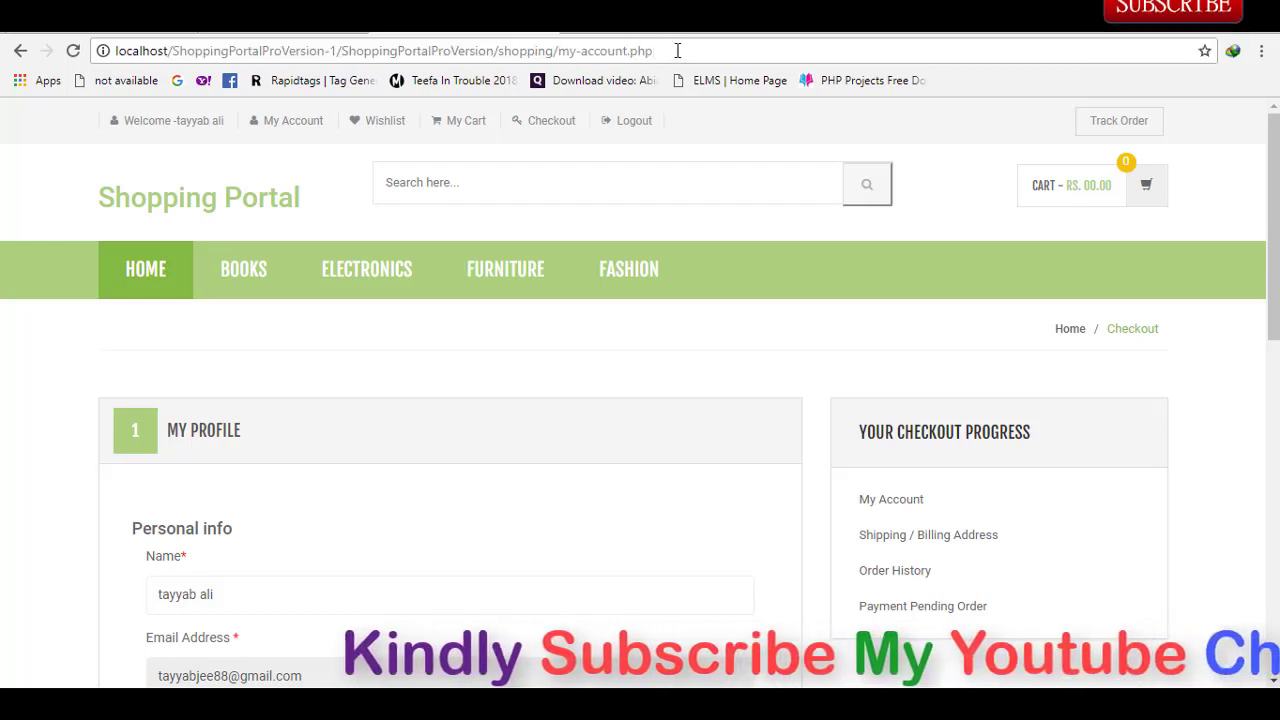
pyautogui.moveTo(652, 50); pyautogui.dragTo(559, 50)
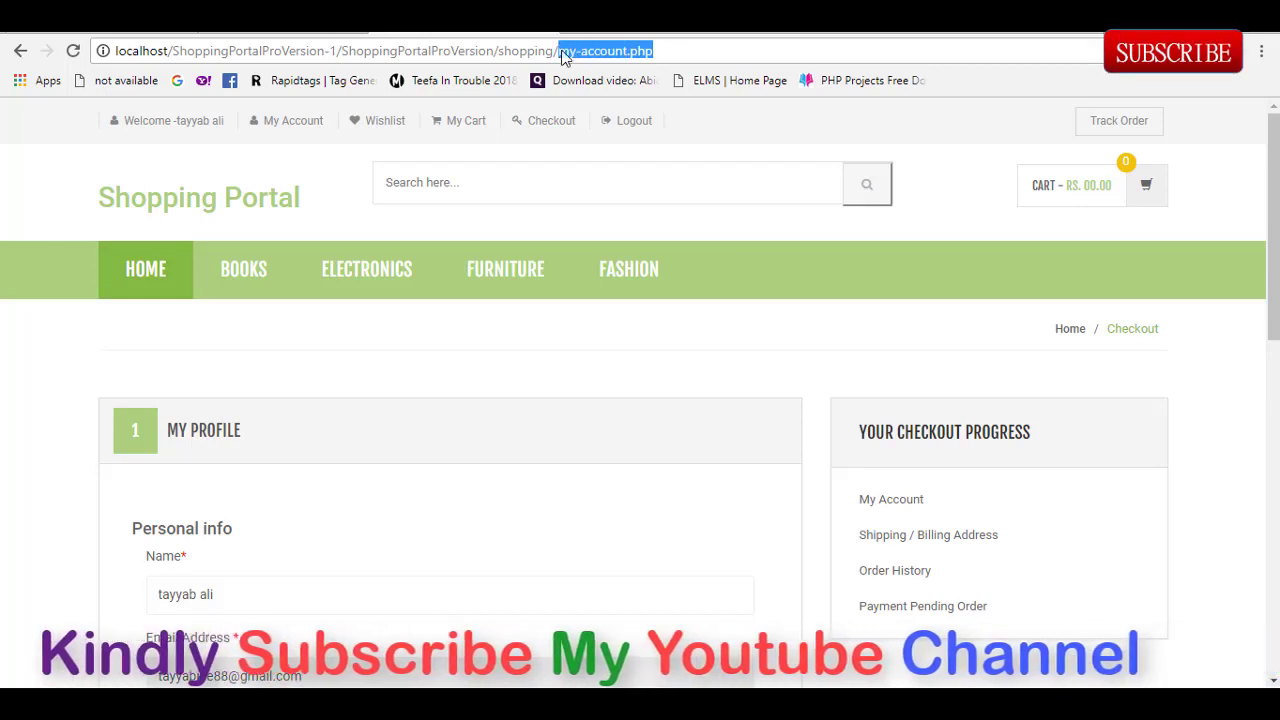
pyautogui.write('adm')
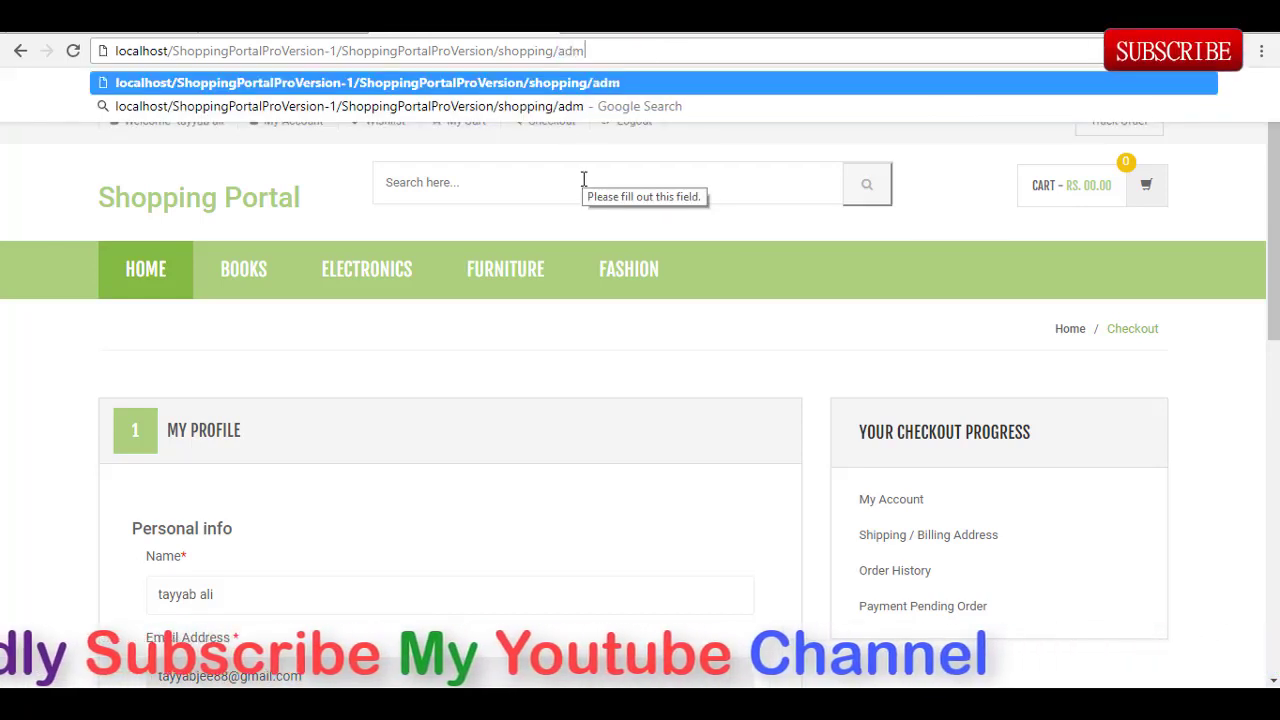
pyautogui.write('in')
pyautogui.press('Return')
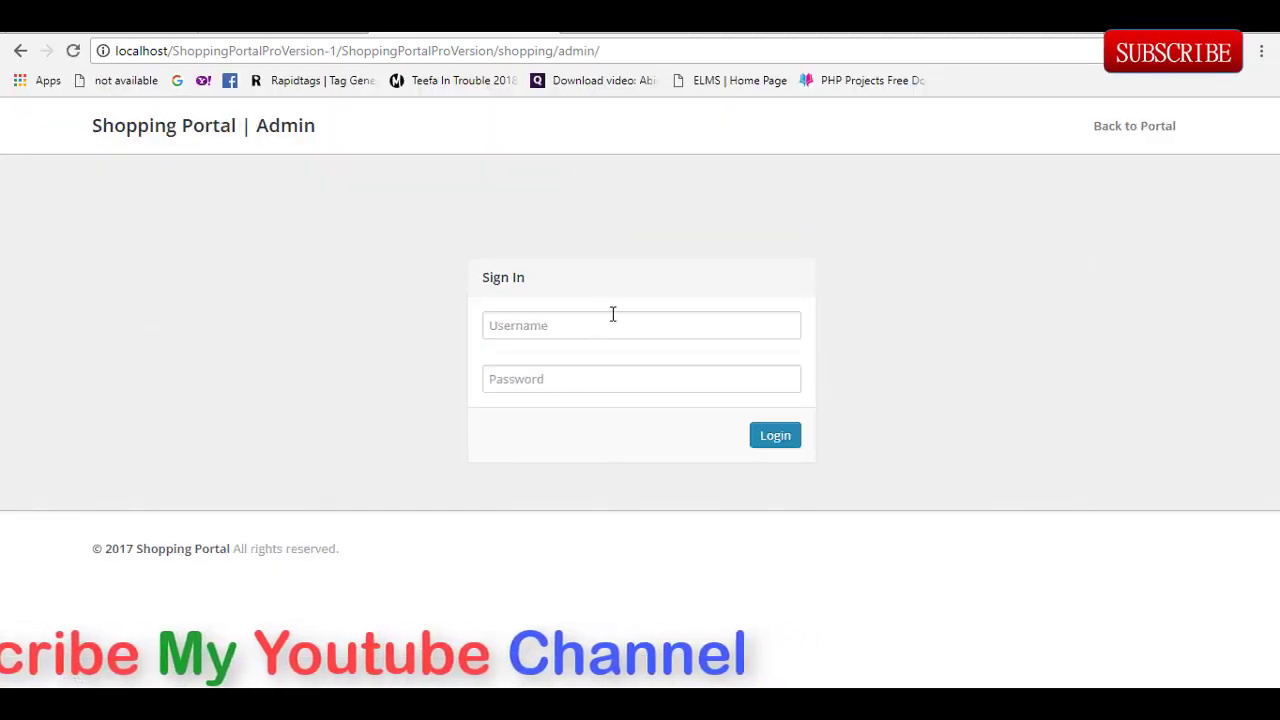
# Step: Attempt the admin login with the saved 'admin' username and an incorrect password
pyautogui.click(607, 324)
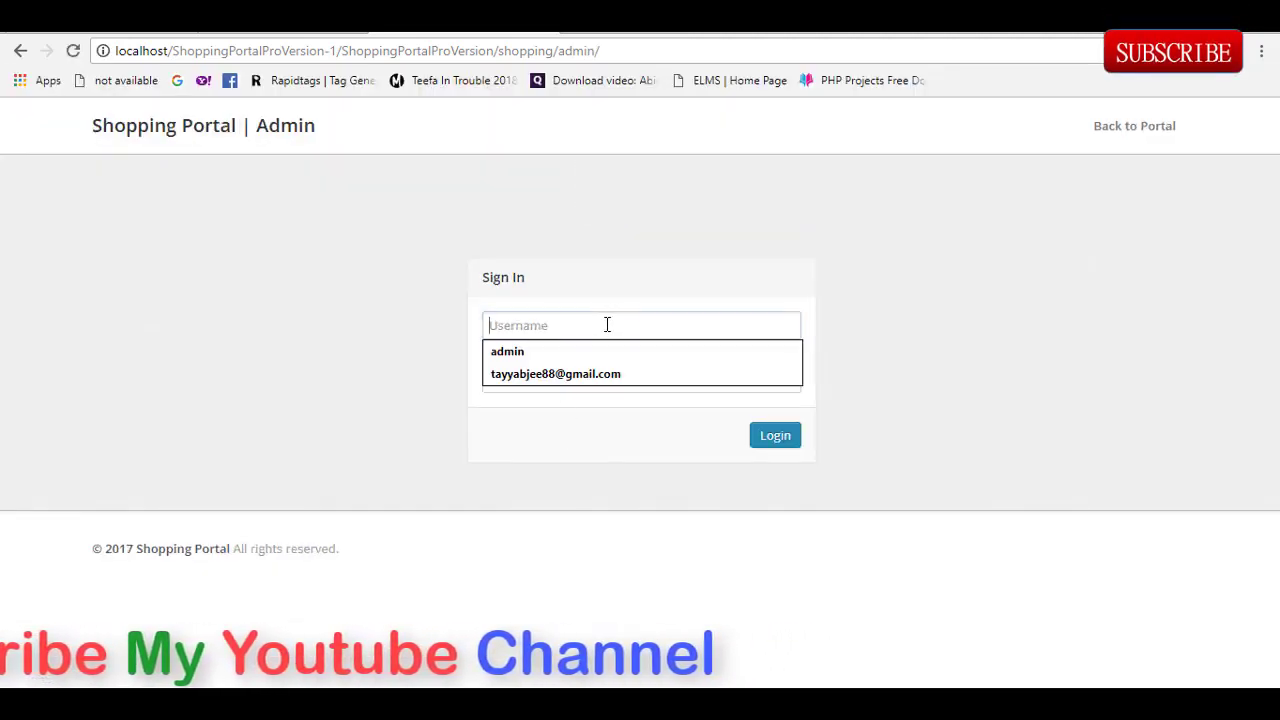
pyautogui.click(568, 350)
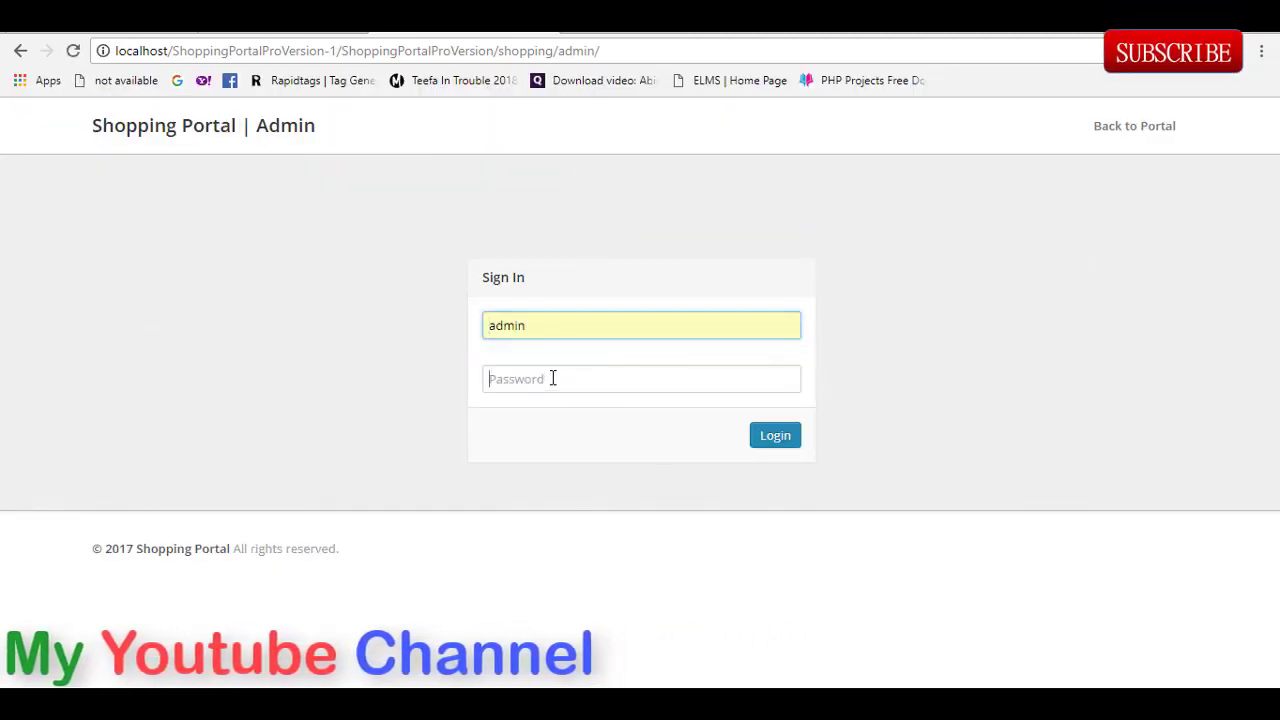
pyautogui.click(552, 378)
pyautogui.write('Test@')
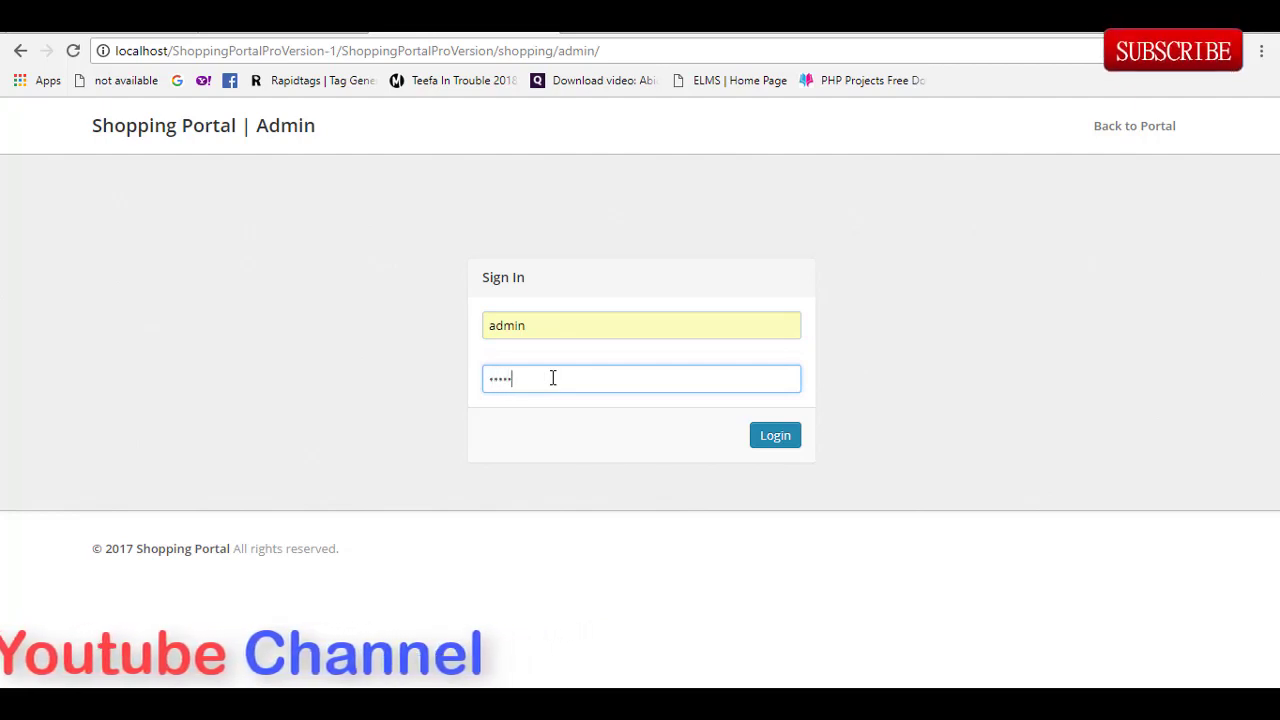
pyautogui.click(767, 441)
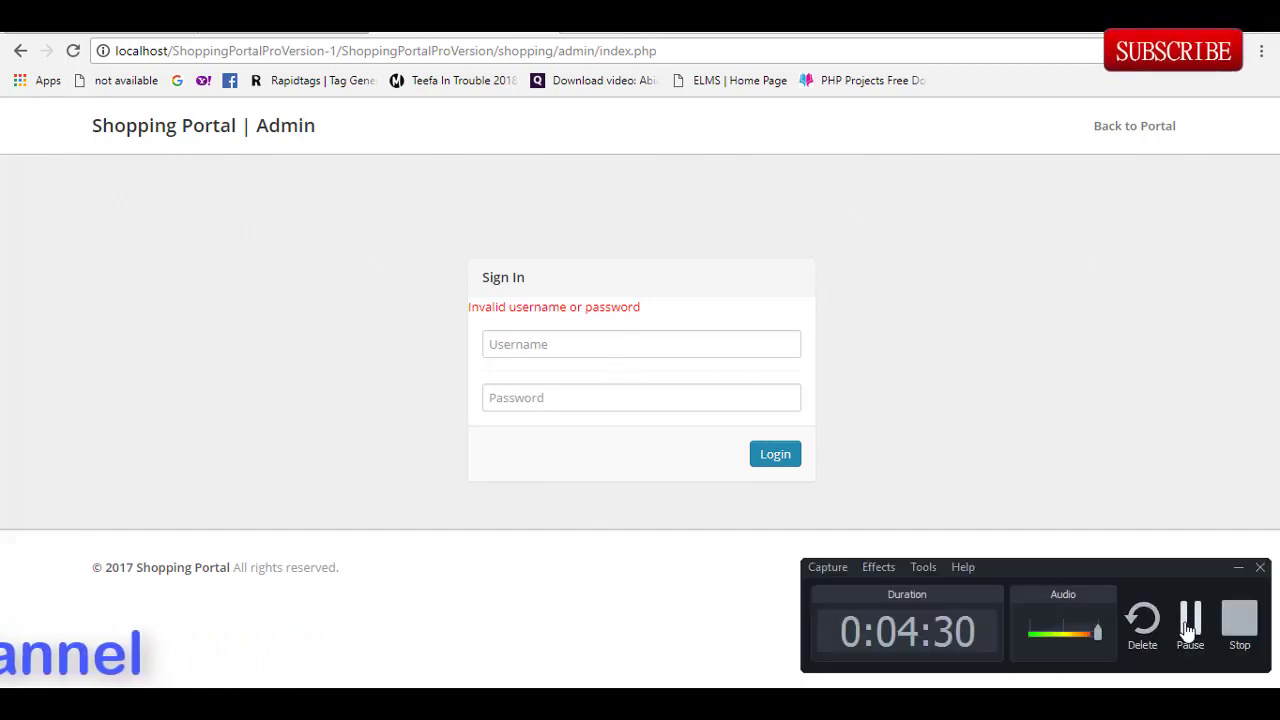
# Step: Log in again as 'admin' with the correct password to reach Admin Change Password
pyautogui.click(610, 350)
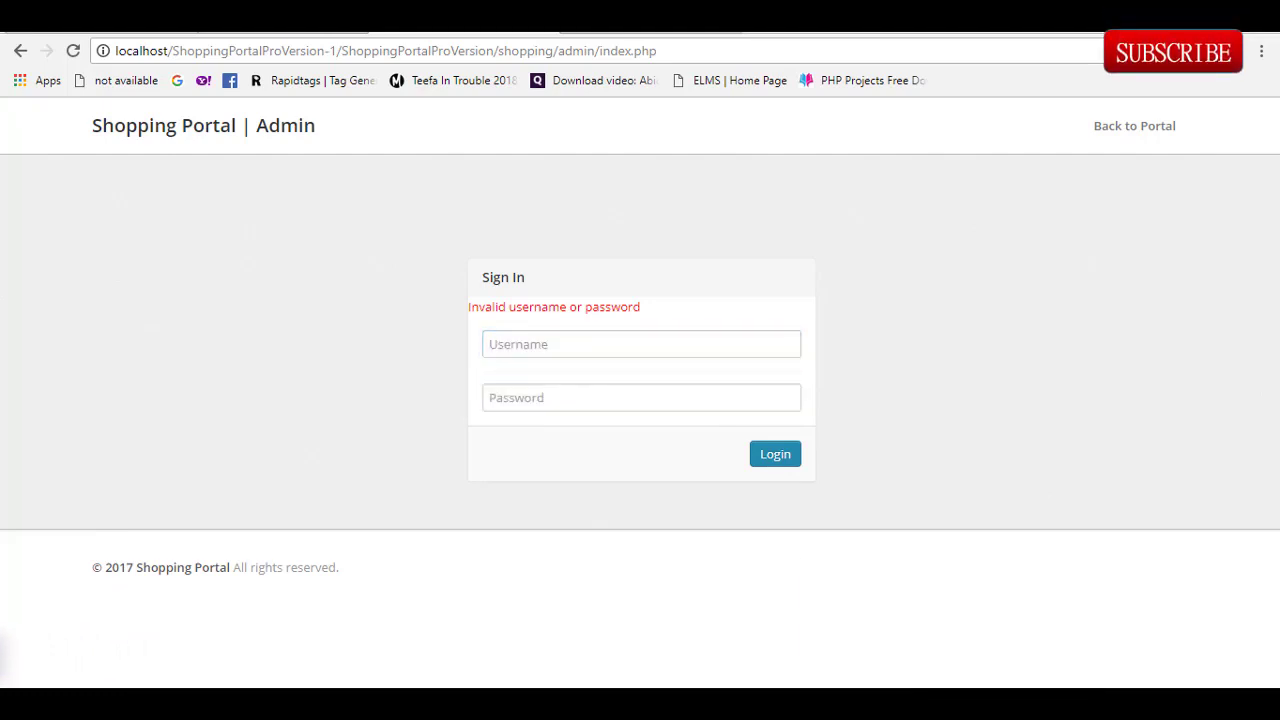
pyautogui.click(546, 348)
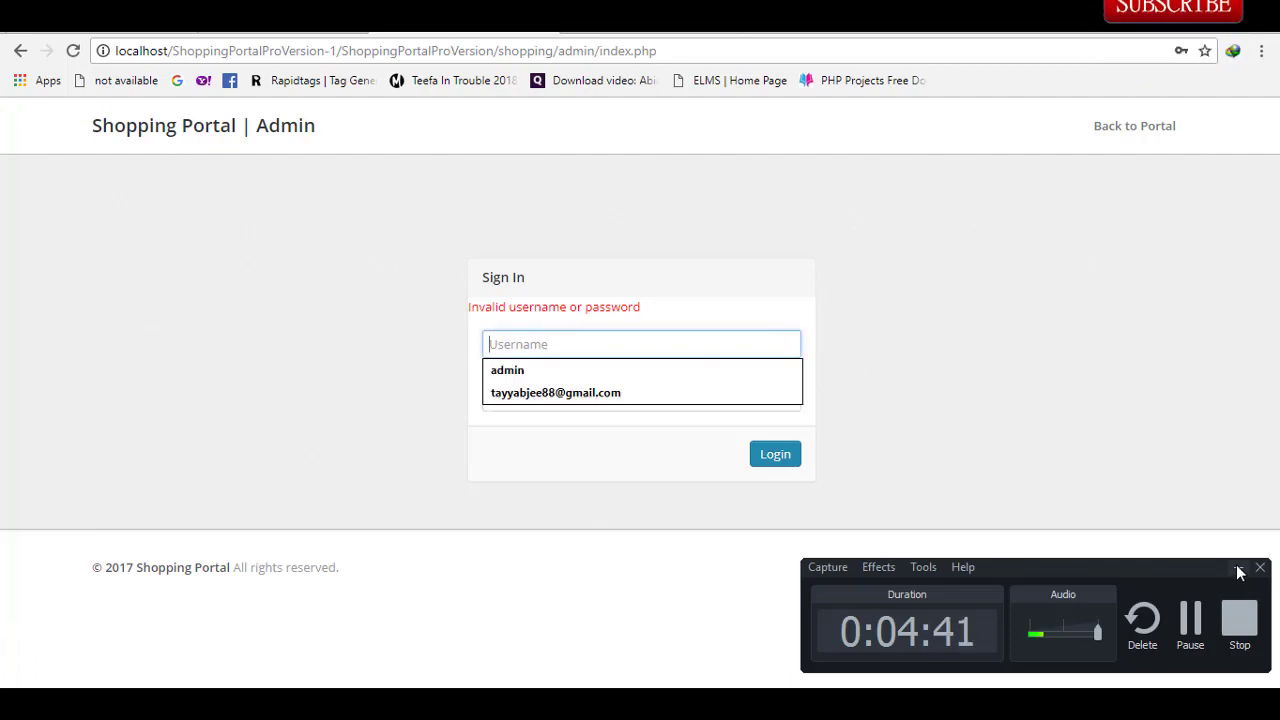
pyautogui.click(1238, 568)
pyautogui.click(535, 338)
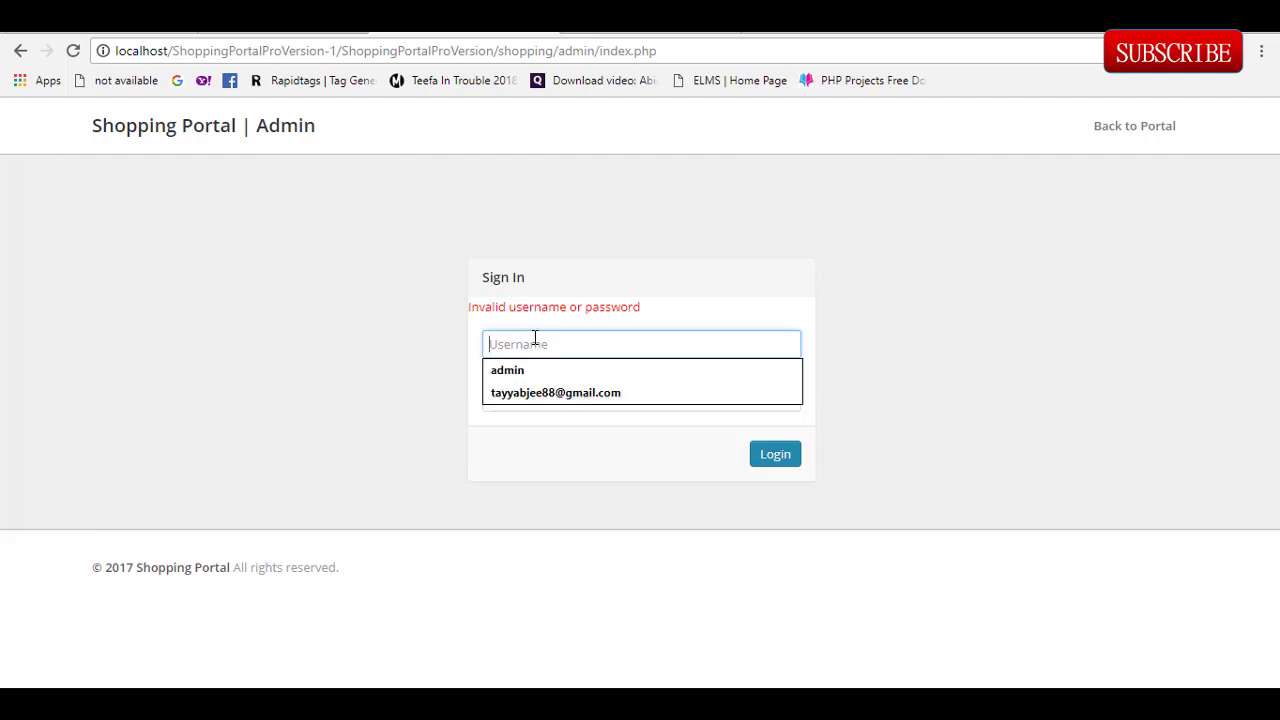
pyautogui.click(508, 370)
pyautogui.click(538, 400)
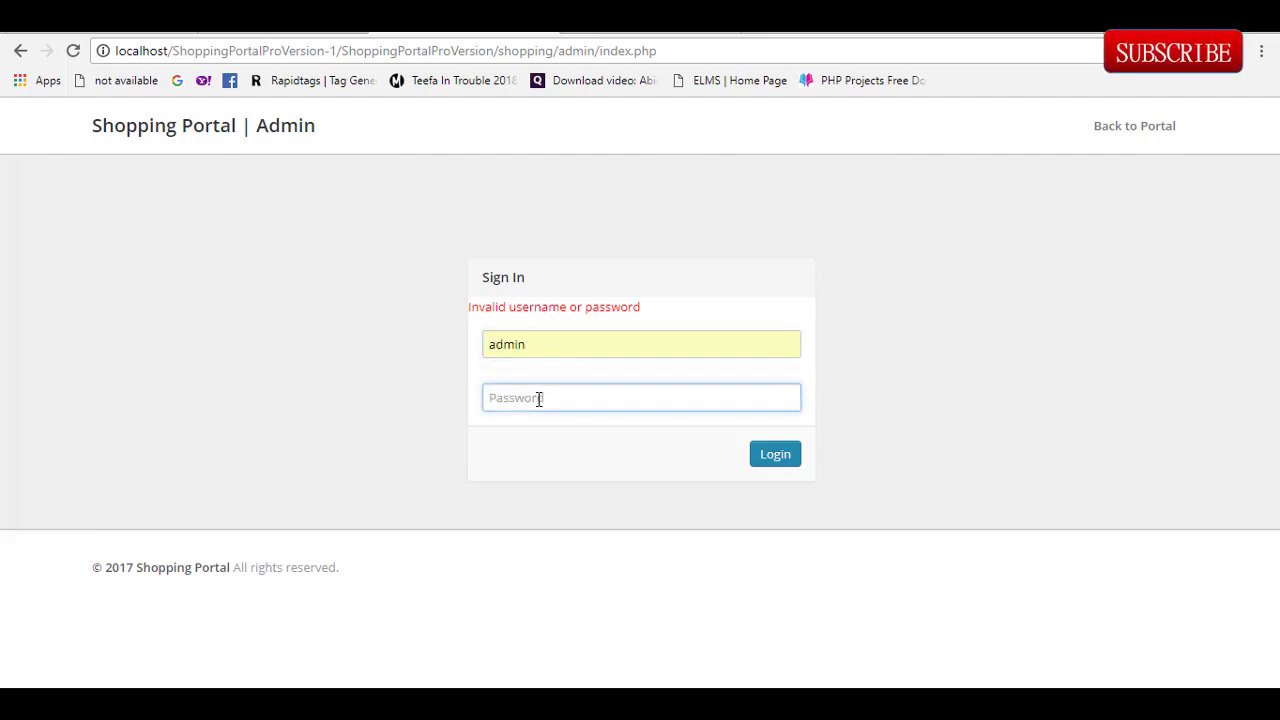
pyautogui.write('••••••••')
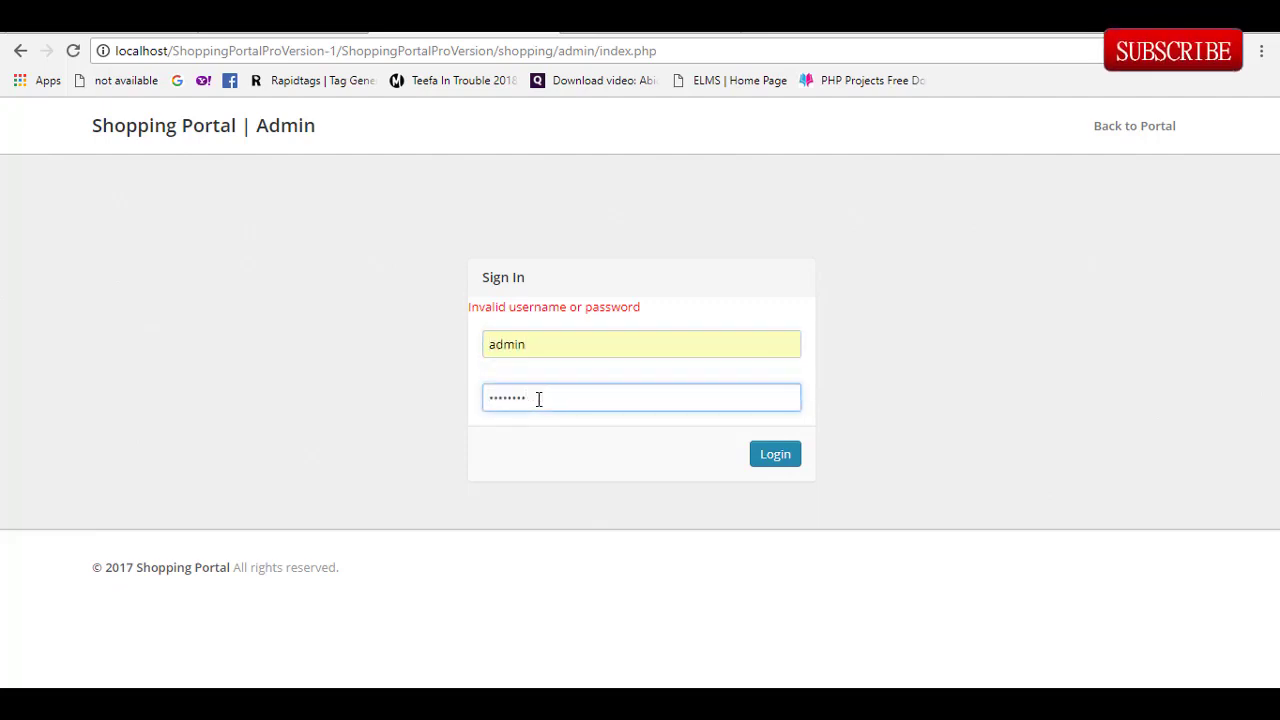
pyautogui.click(770, 455)
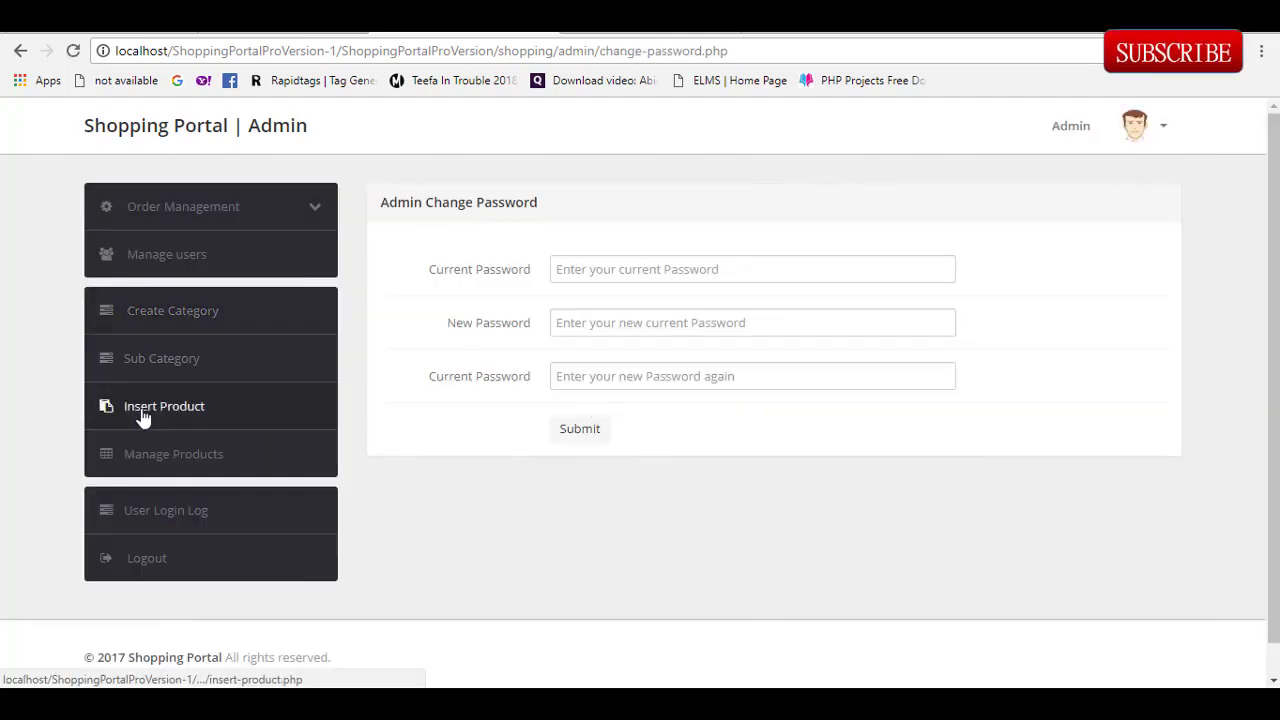
# Step: Open the admin Pending Orders list and scroll through all six orders, including King Bed and Micromax TV
pyautogui.click(171, 216)
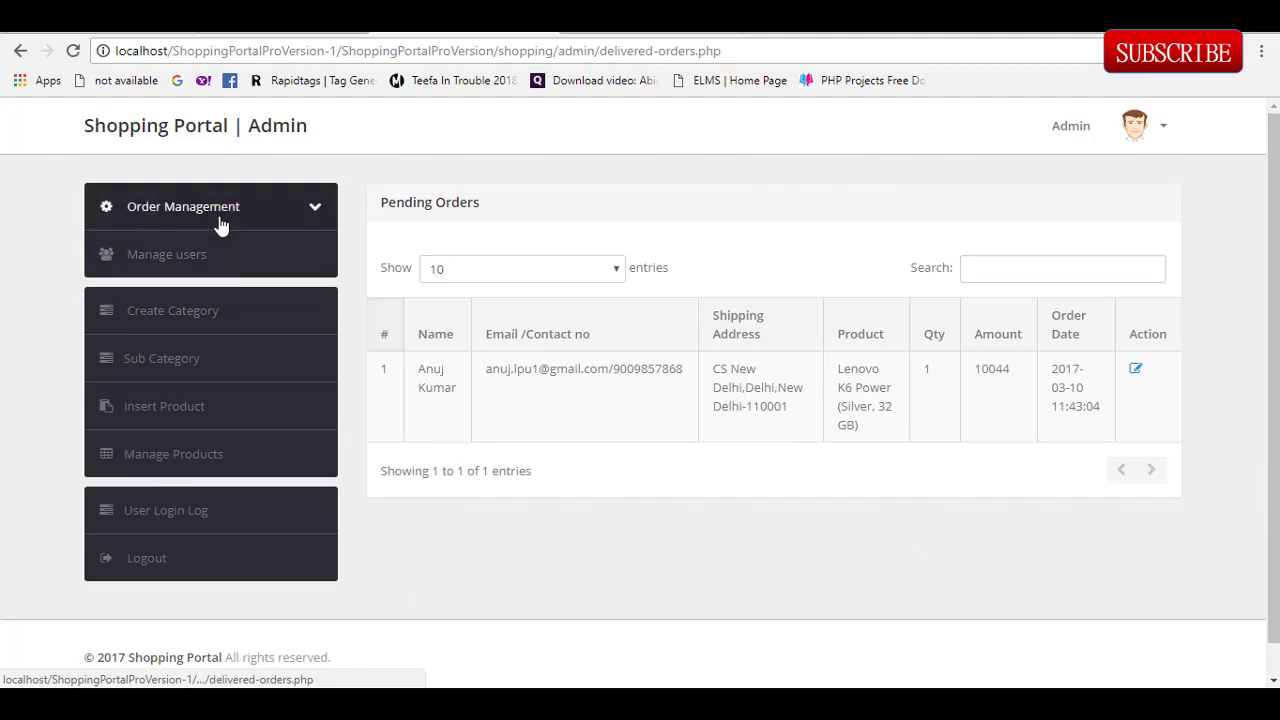
pyautogui.click(220, 226)
pyautogui.click(207, 292)
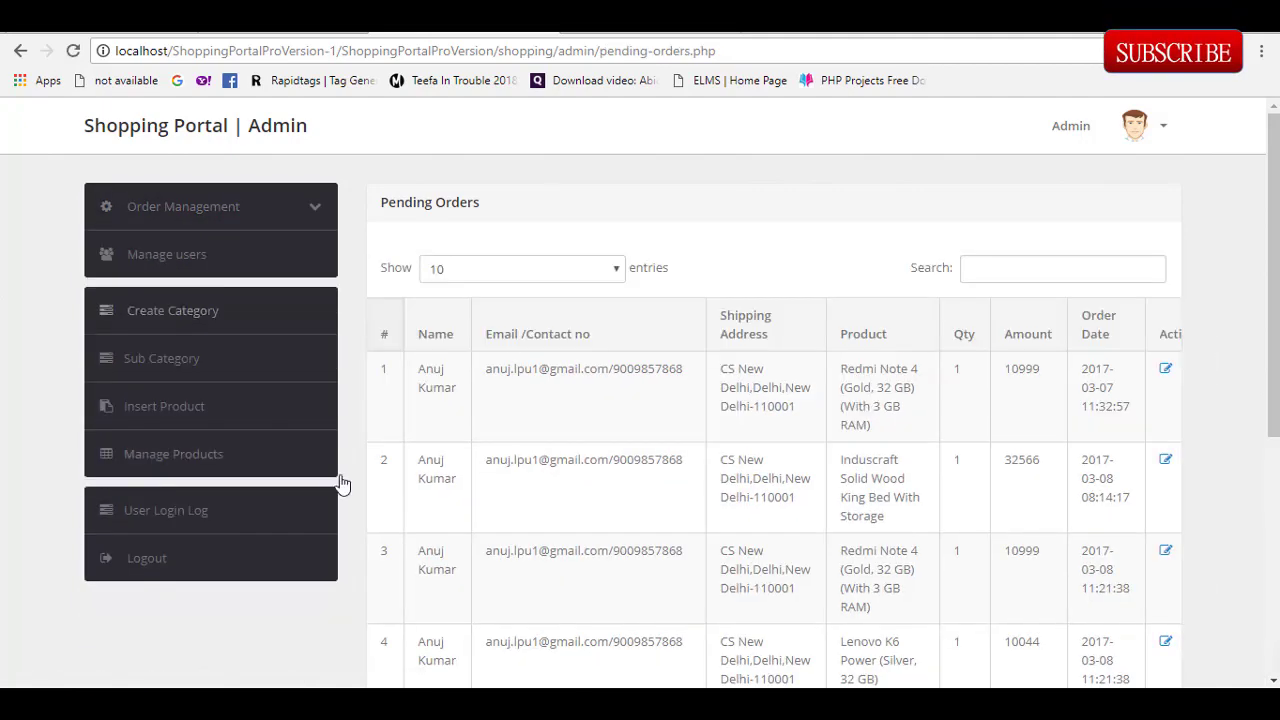
pyautogui.scroll(-4, 1086, 334)
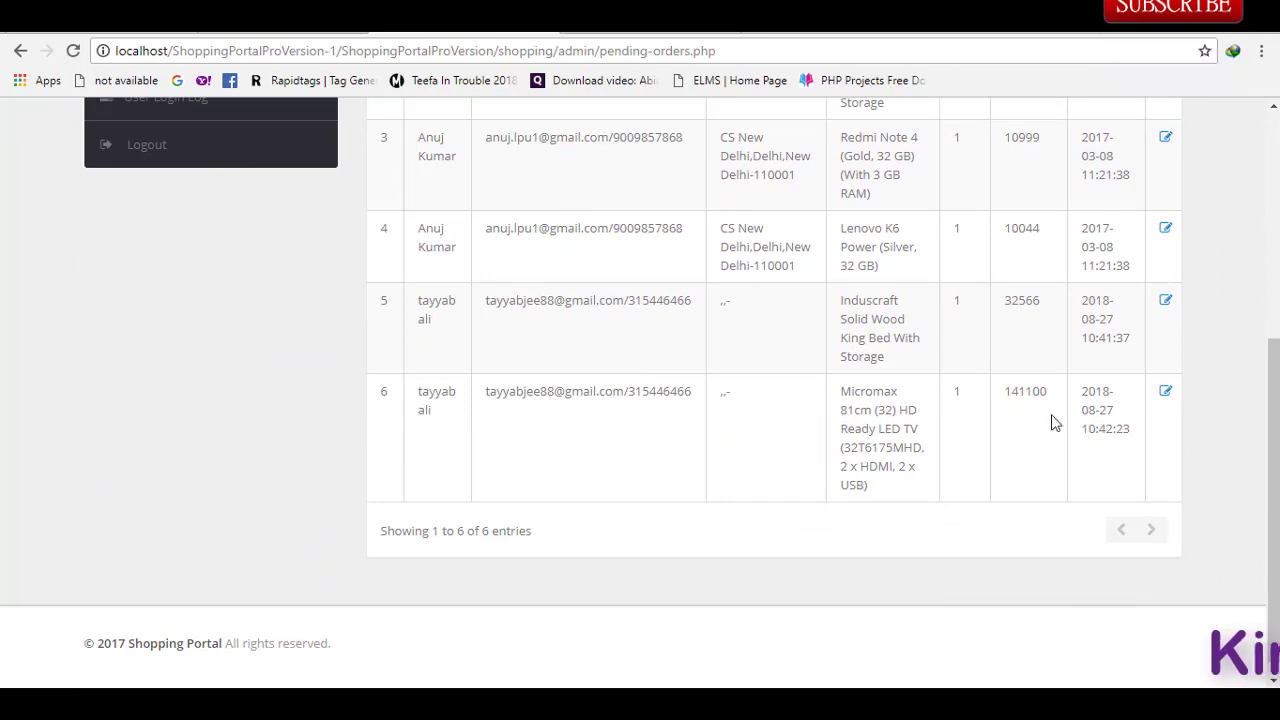
# Step: Update the Micromax LED TV order (order 8) to status Delivered with remark 'done'
pyautogui.click(1165, 392)
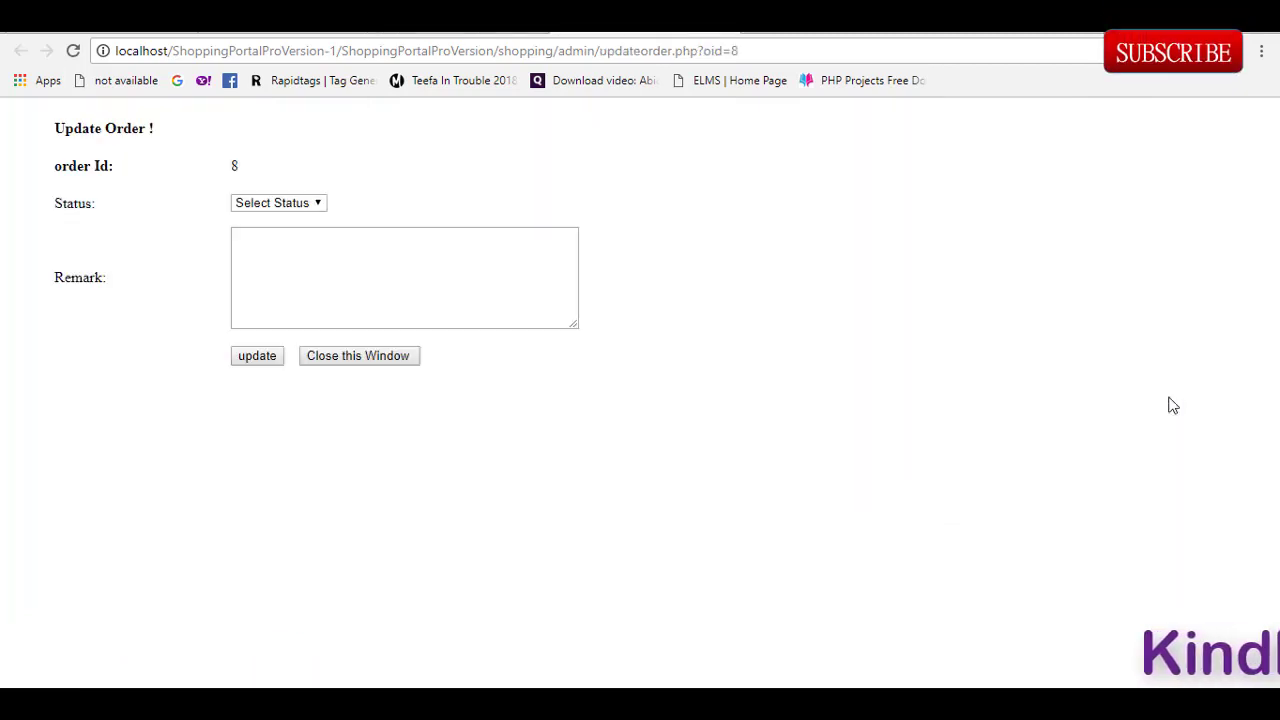
pyautogui.click(299, 205)
pyautogui.press('Escape')
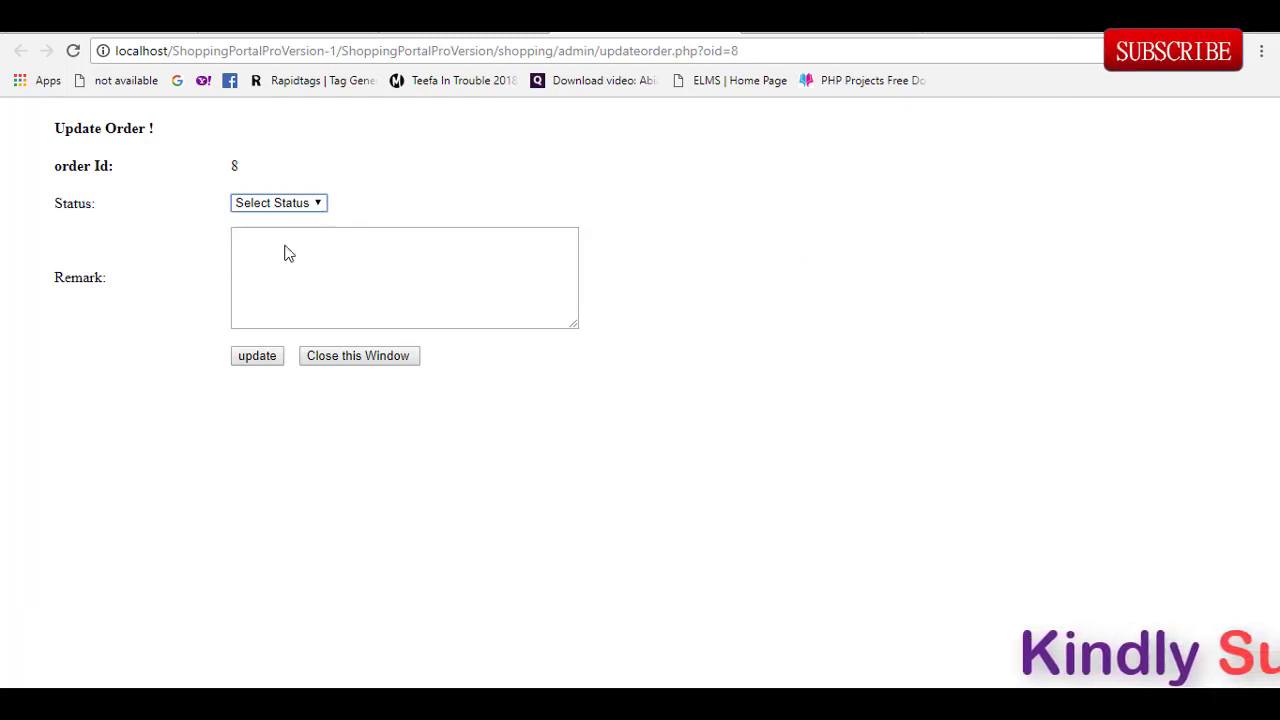
pyautogui.click(255, 358)
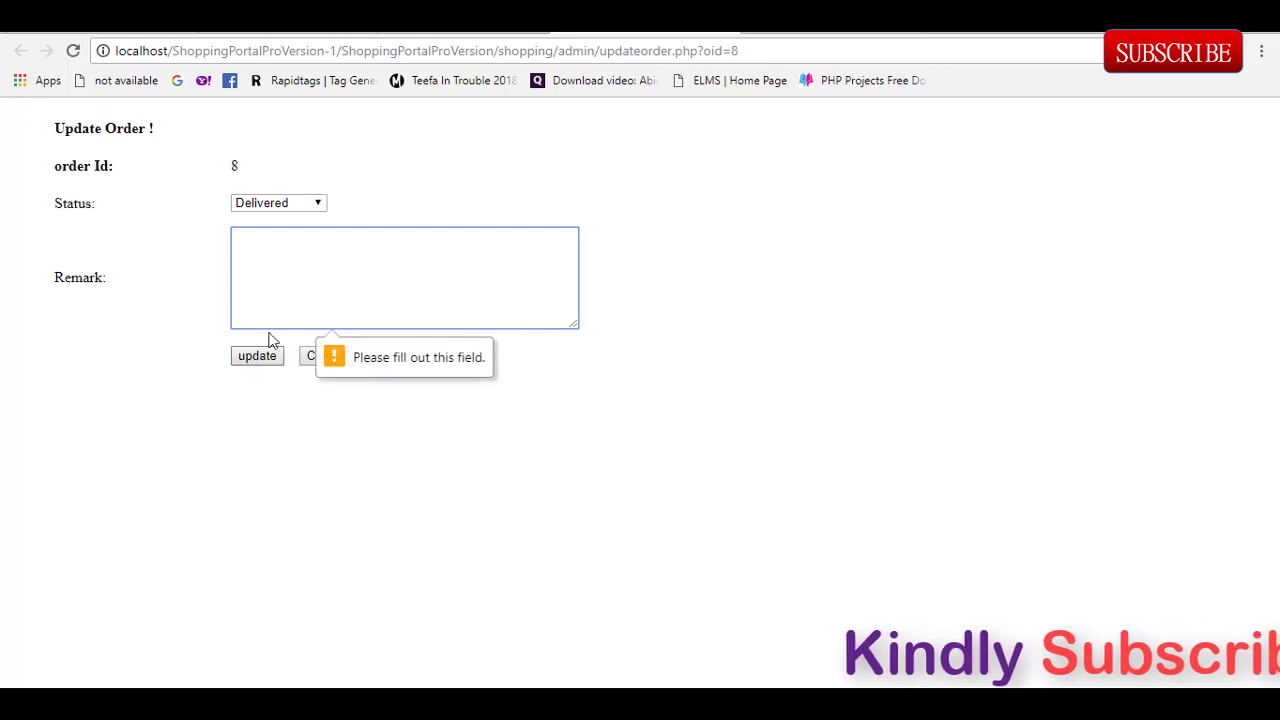
pyautogui.write('done')
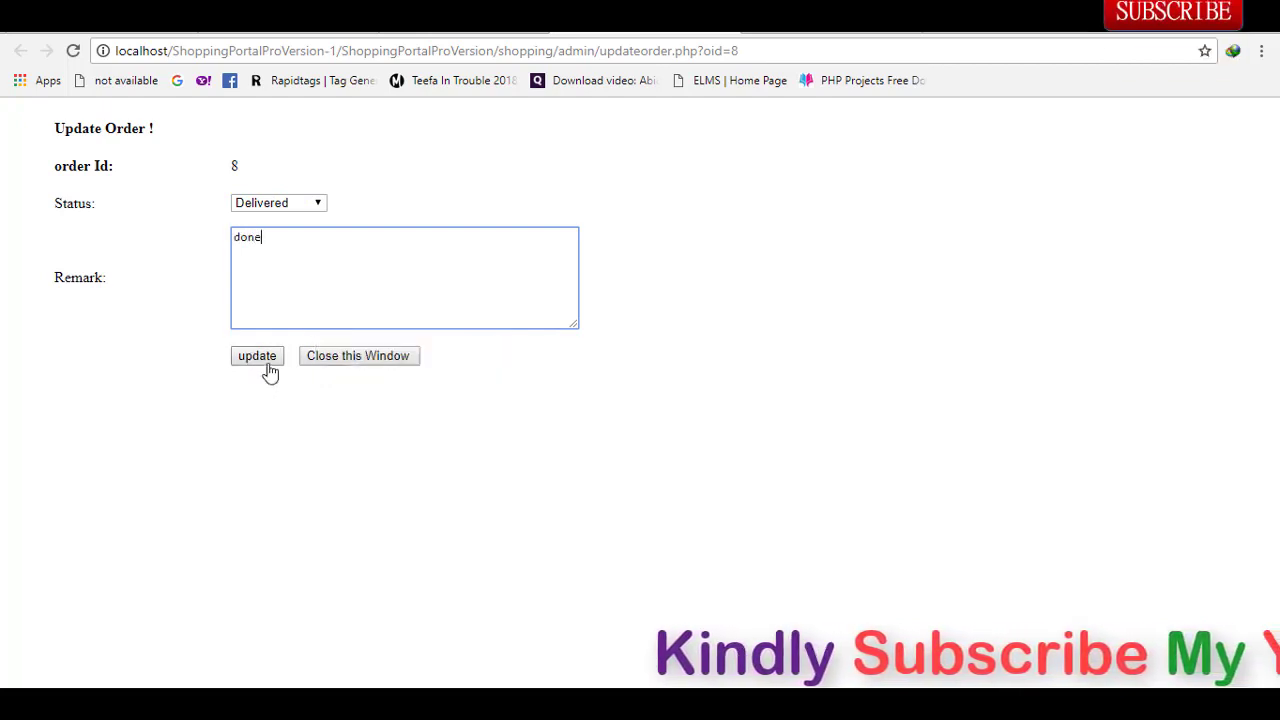
pyautogui.click(262, 360)
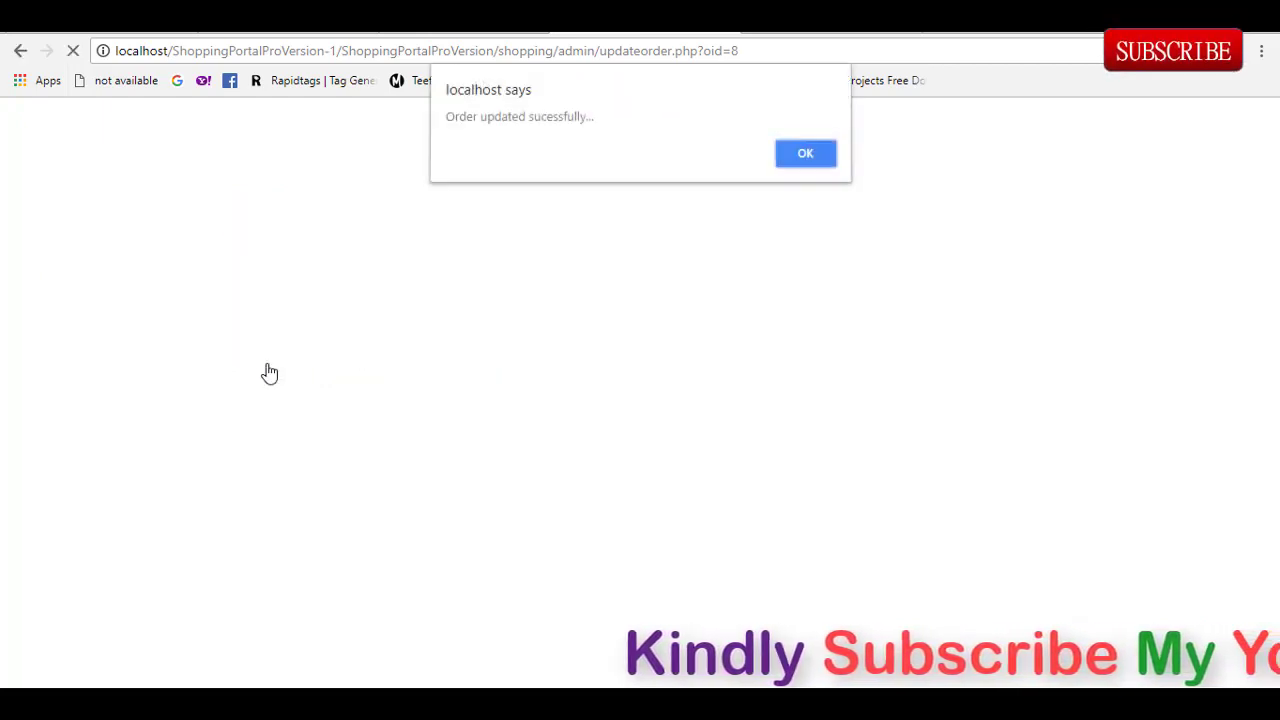
pyautogui.click(805, 156)
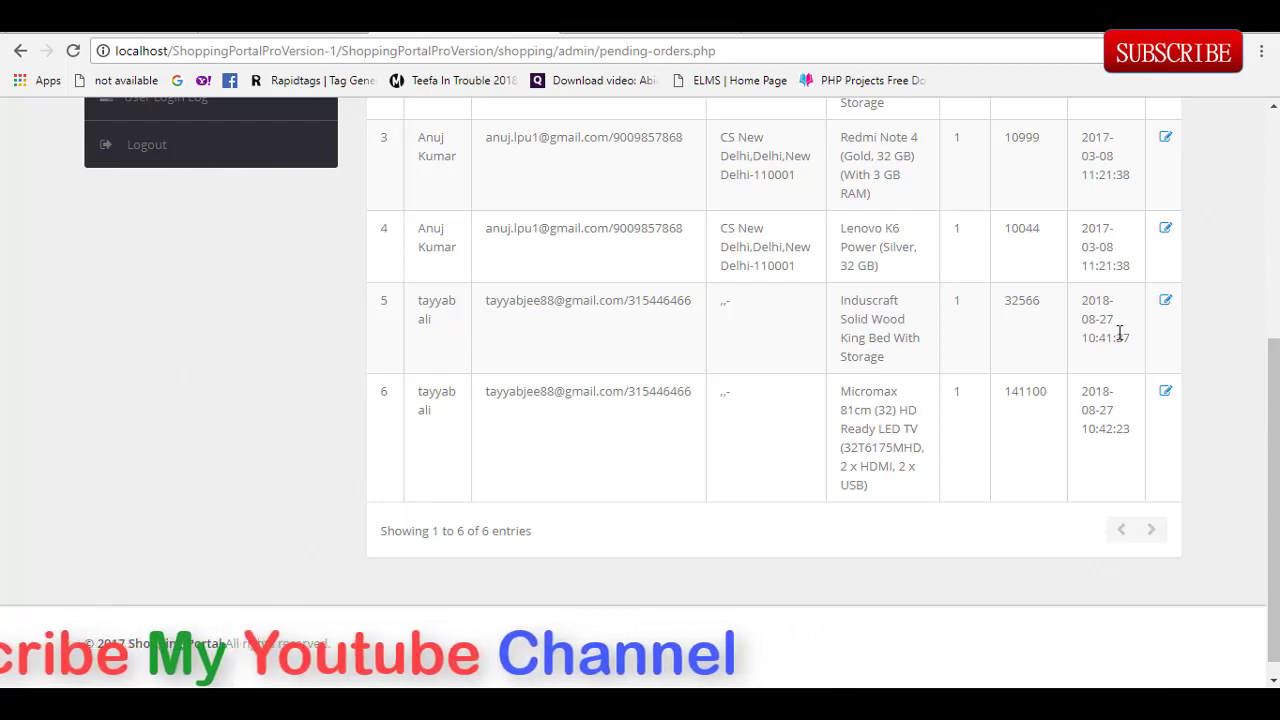
# Step: View Today's Orders, then the Delivered Orders list with Lenovo K6 Power and Micromax TV
pyautogui.scroll(5, 588, 306)
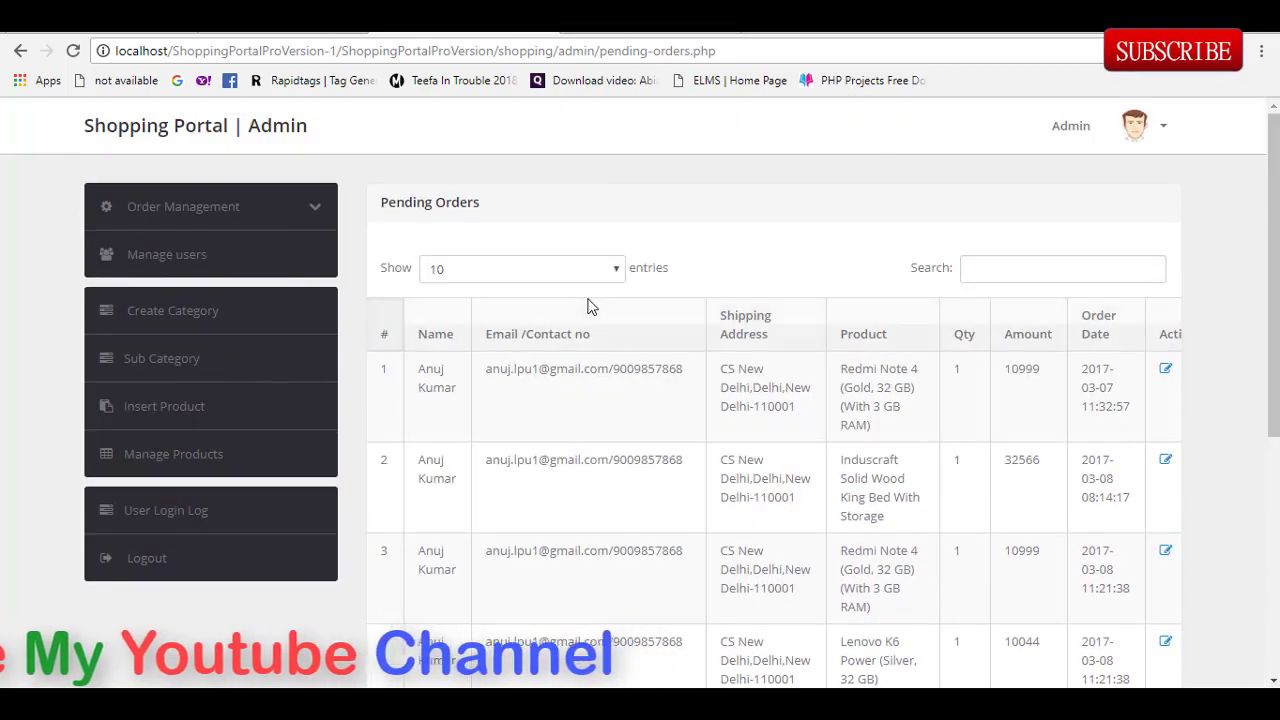
pyautogui.click(196, 222)
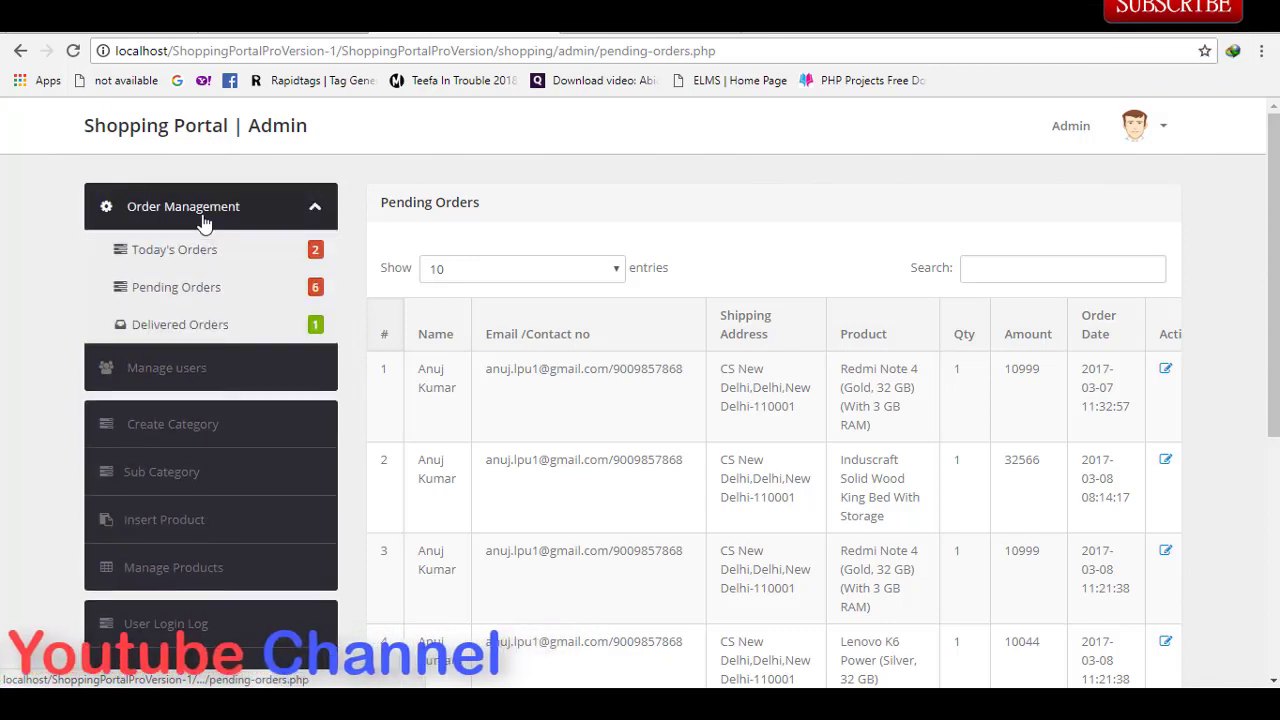
pyautogui.click(174, 250)
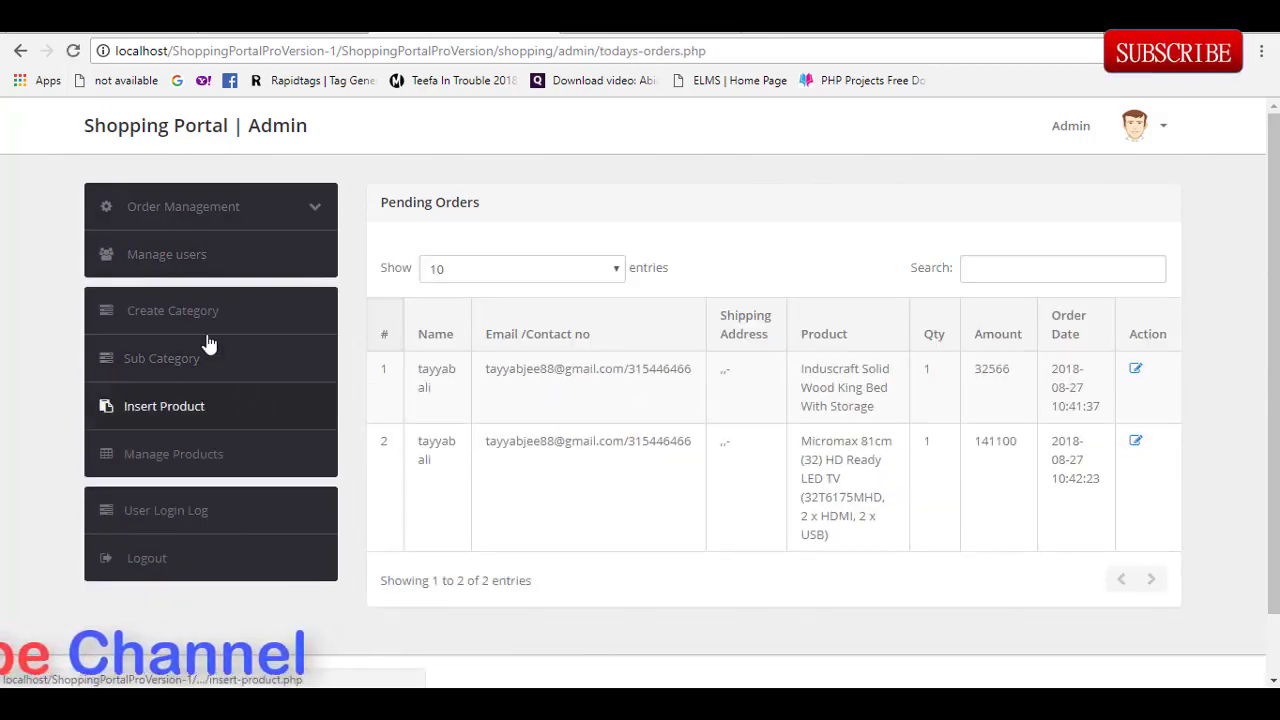
pyautogui.click(229, 220)
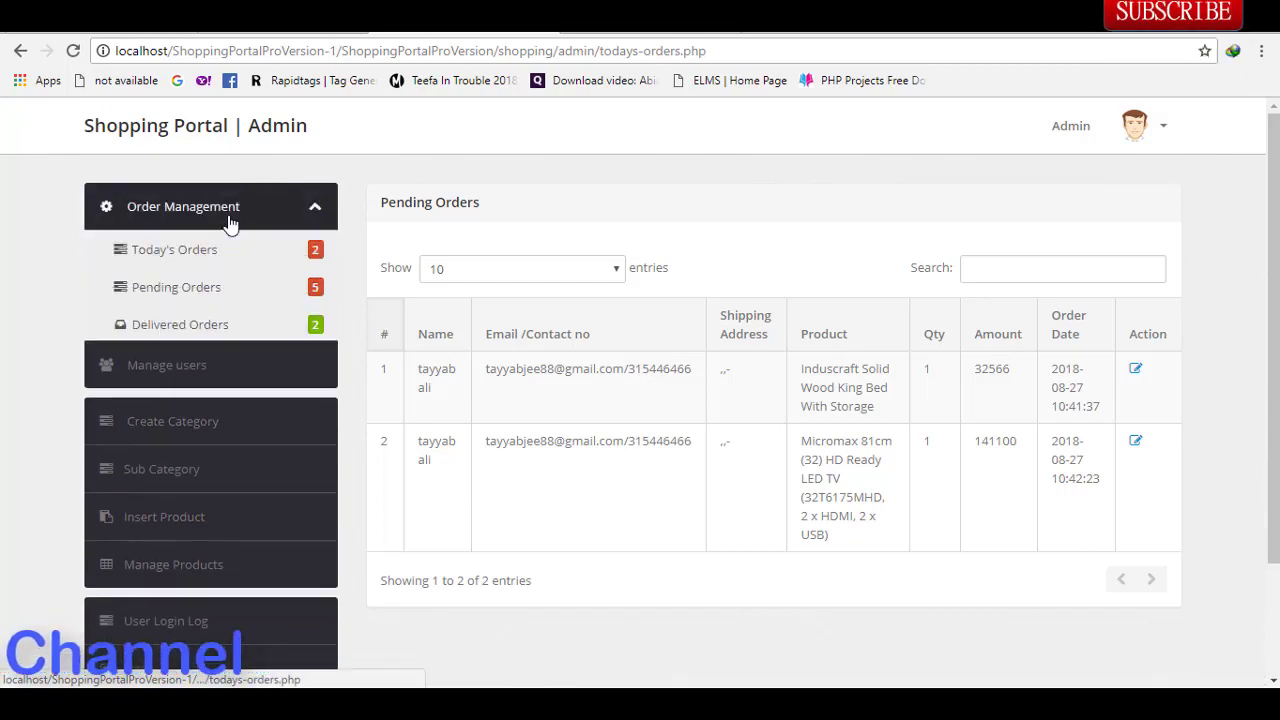
pyautogui.click(192, 330)
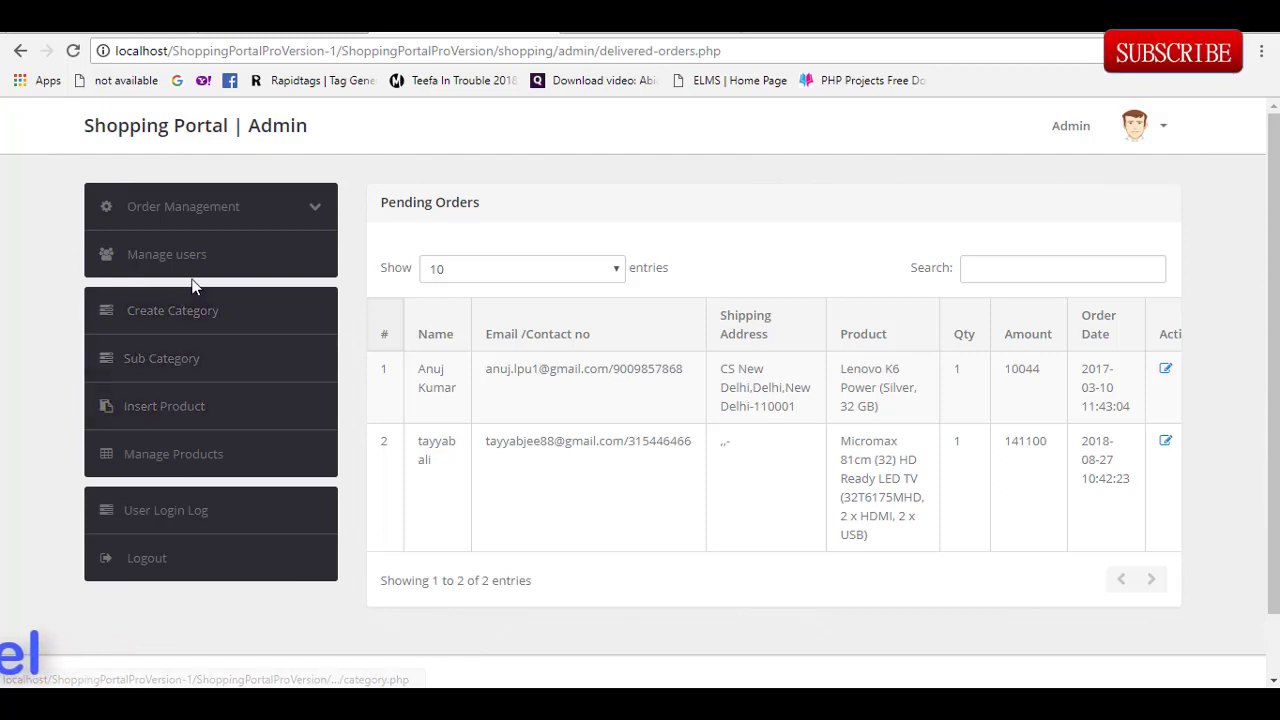
# Step: Browse the Create Category page and the Manage Products list
pyautogui.click(178, 330)
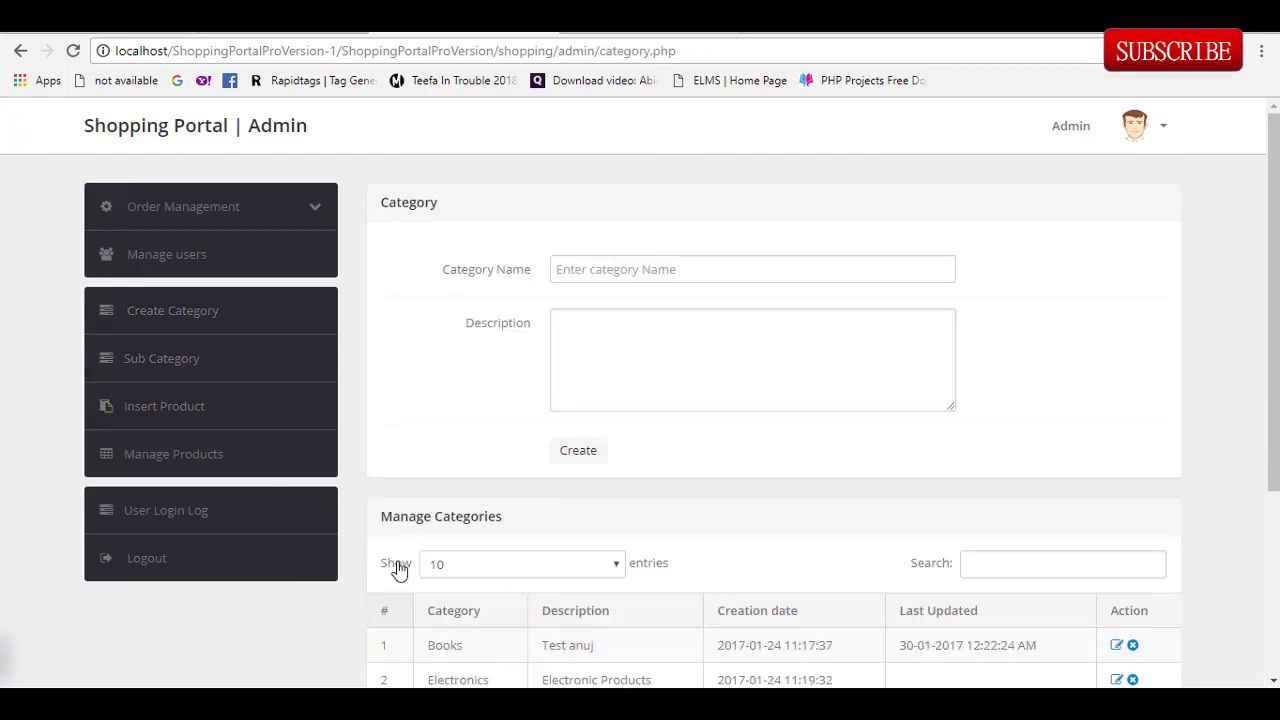
pyautogui.scroll(-3, 1202, 457)
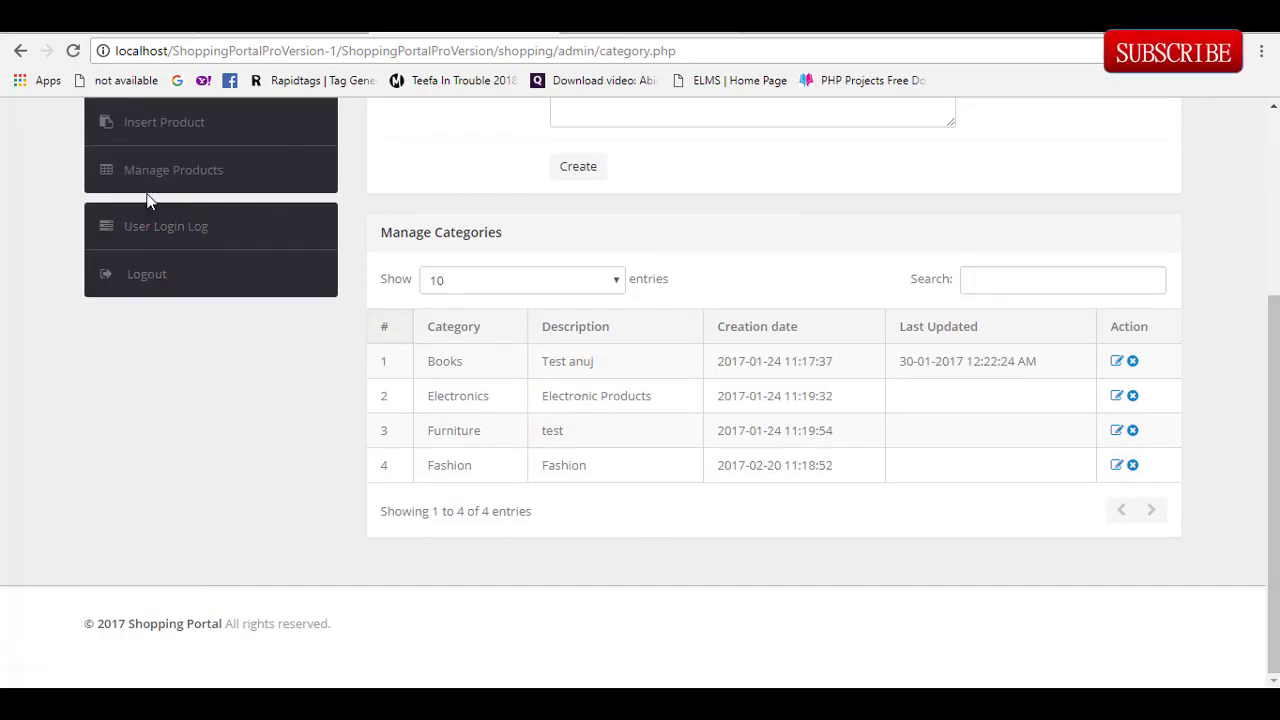
pyautogui.click(208, 174)
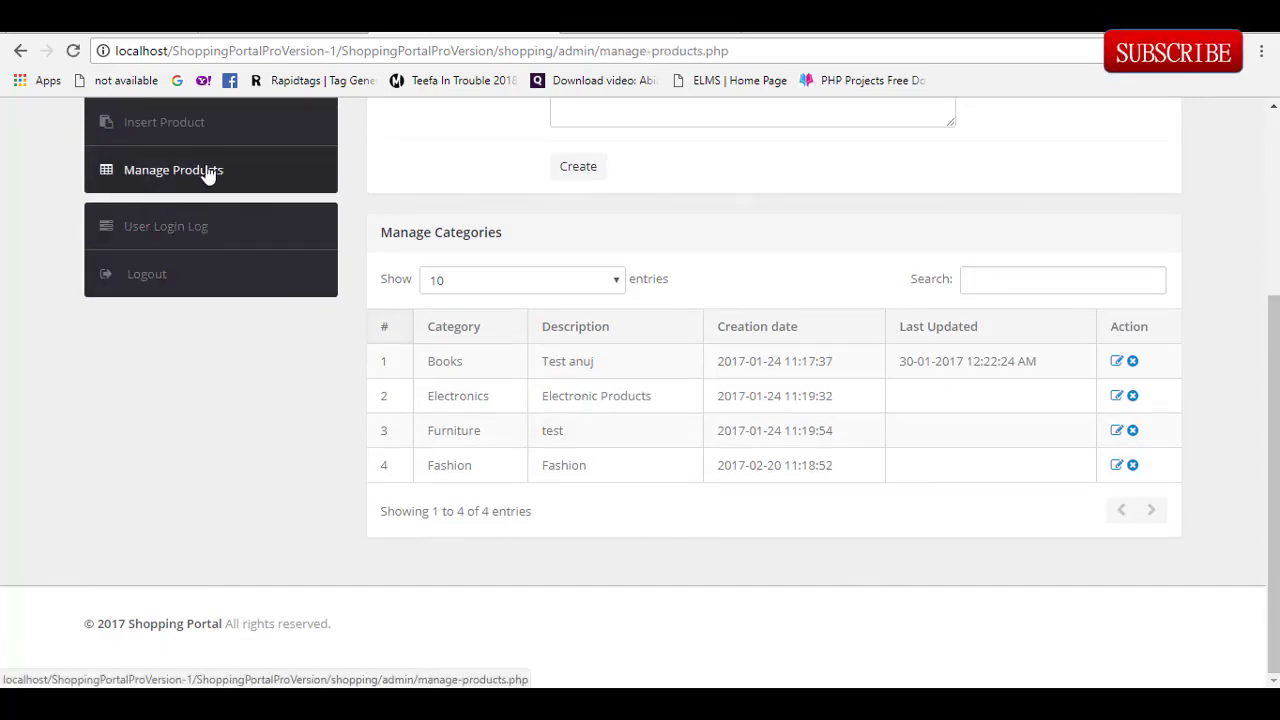
# Step: On the Sub Category page pick Books as parent category, then view the User Login Log
pyautogui.click(165, 362)
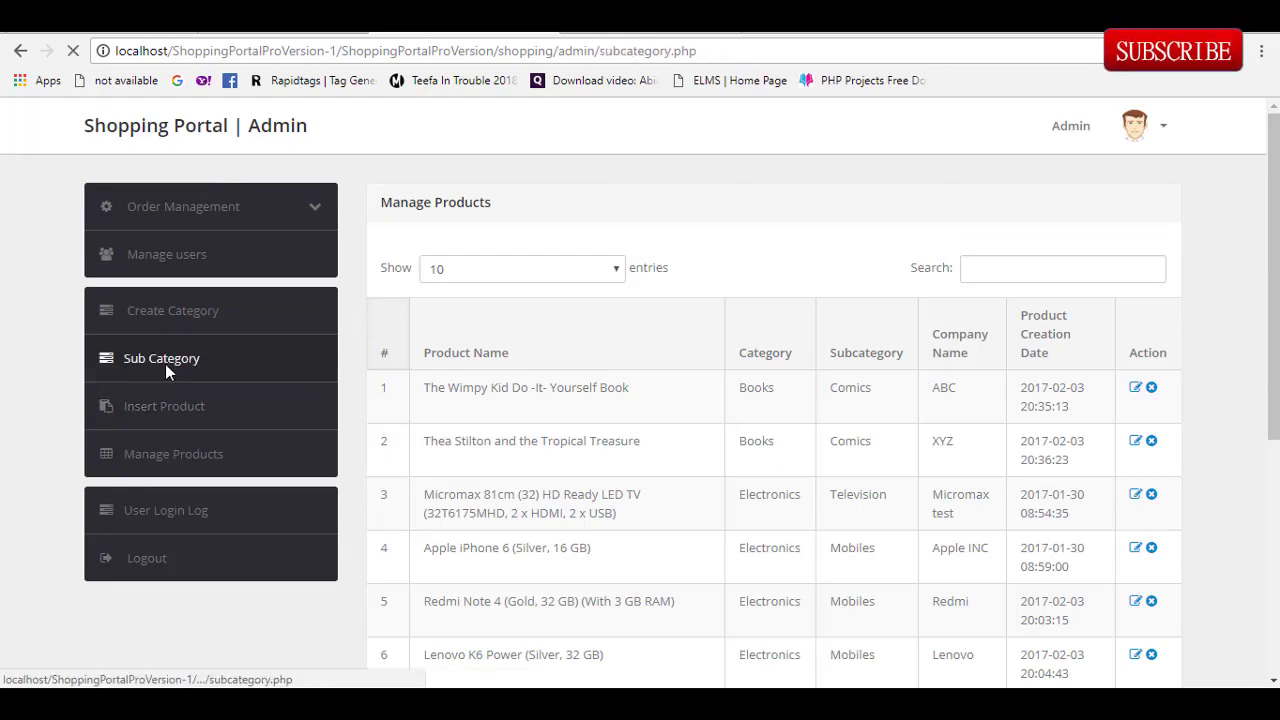
pyautogui.scroll(-3, 846, 449)
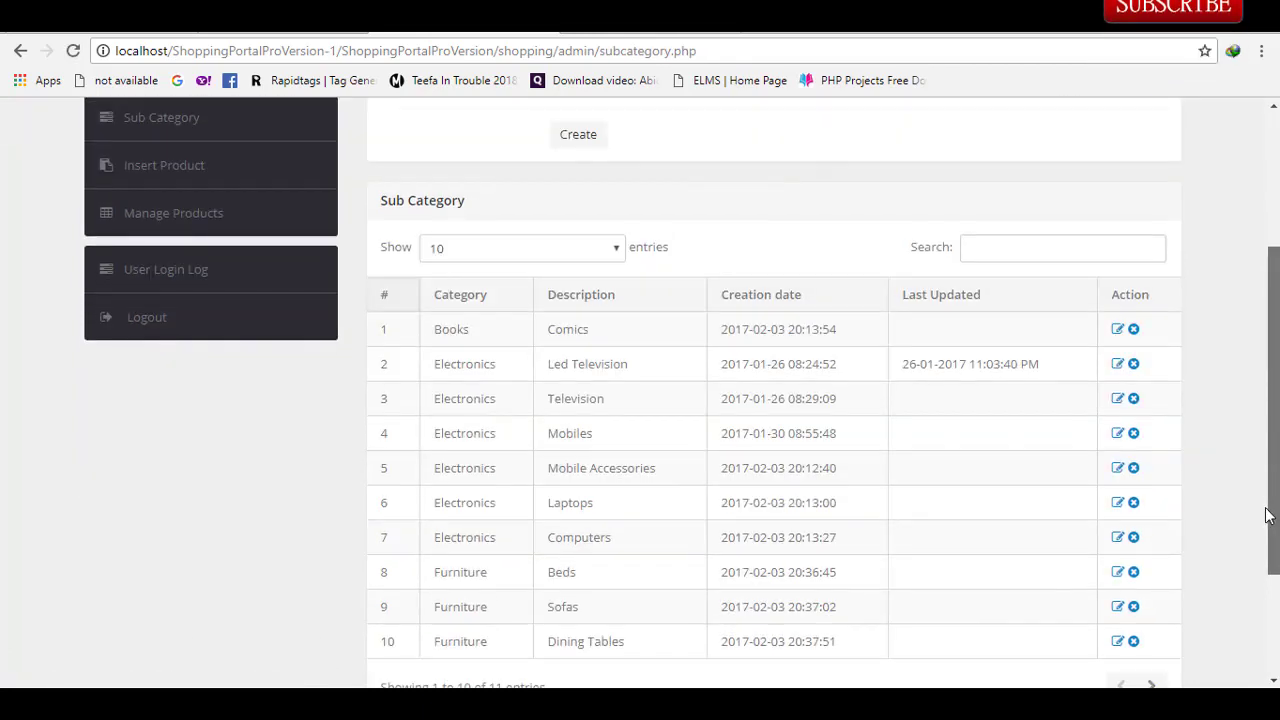
pyautogui.scroll(3, 693, 345)
pyautogui.click(731, 275)
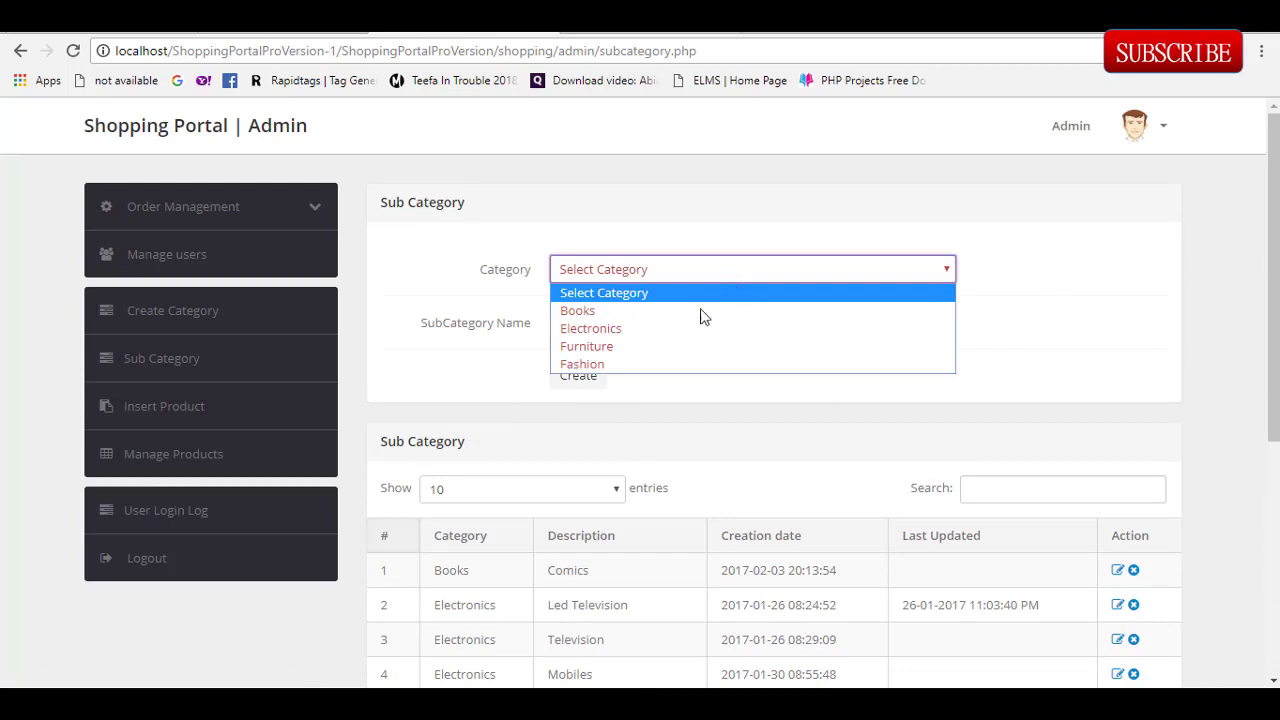
pyautogui.click(700, 311)
pyautogui.click(634, 332)
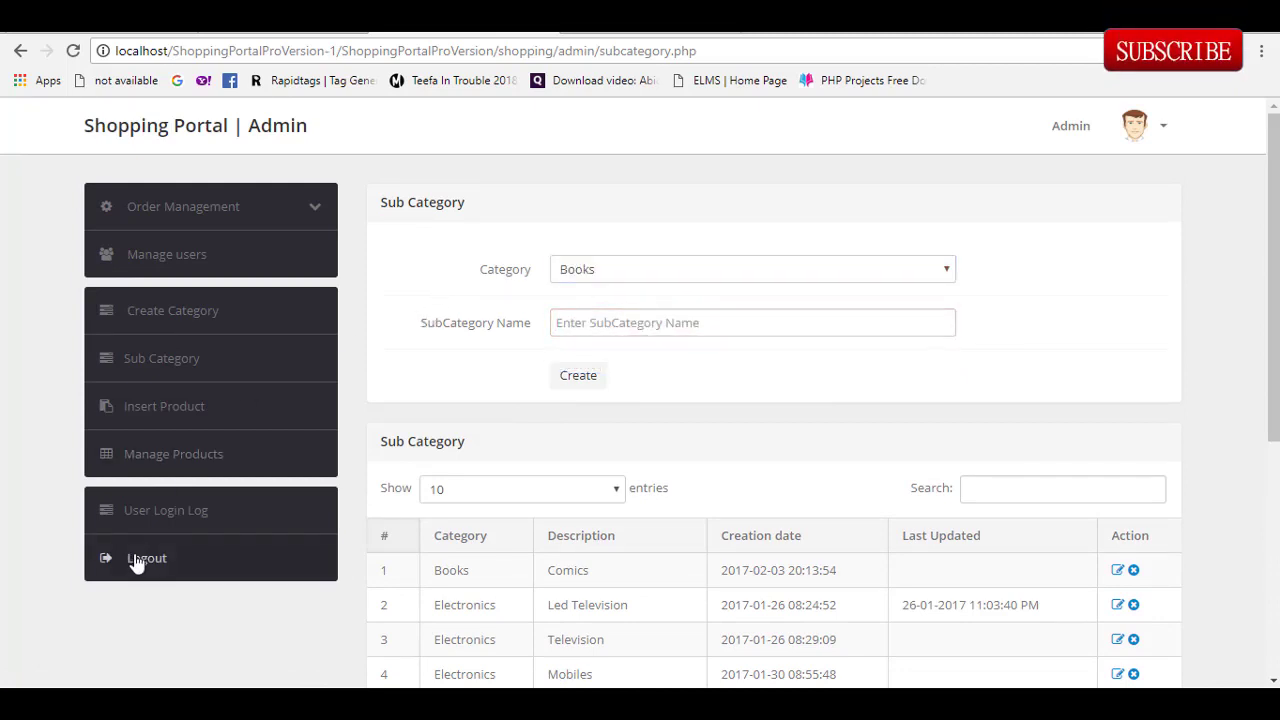
pyautogui.click(169, 522)
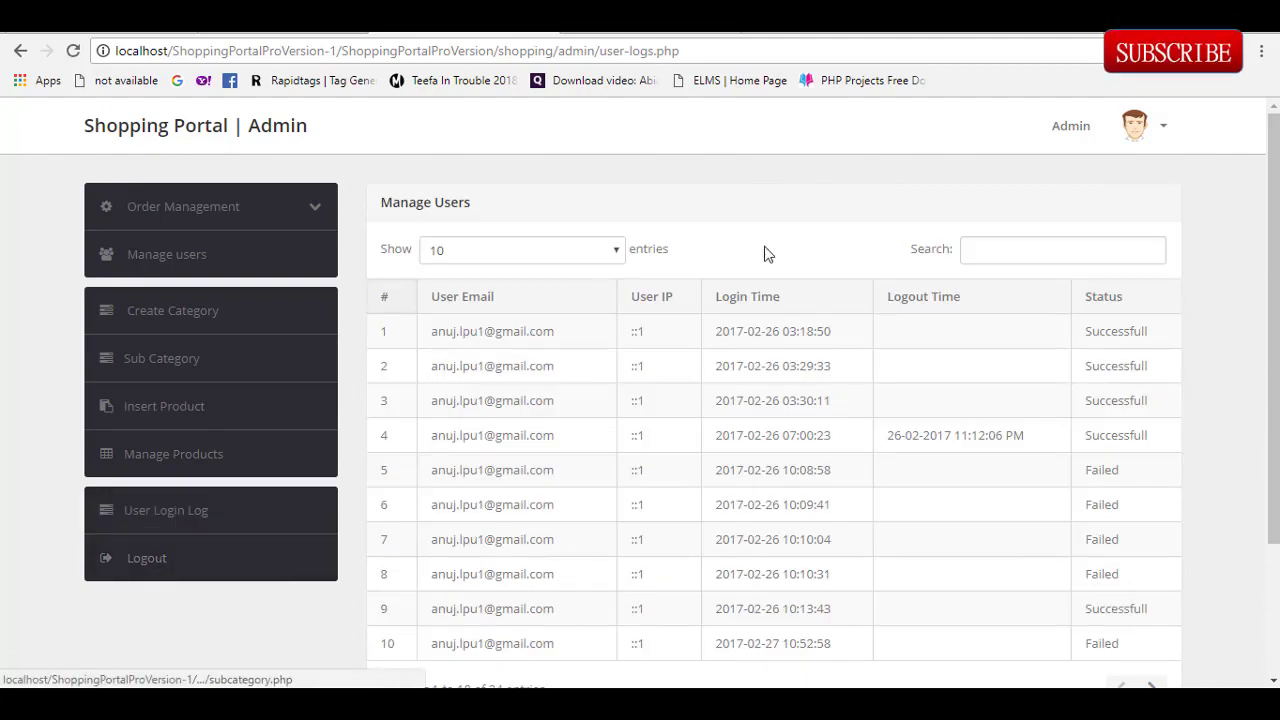
# Step: Open and dismiss the admin account menu
pyautogui.click(1174, 148)
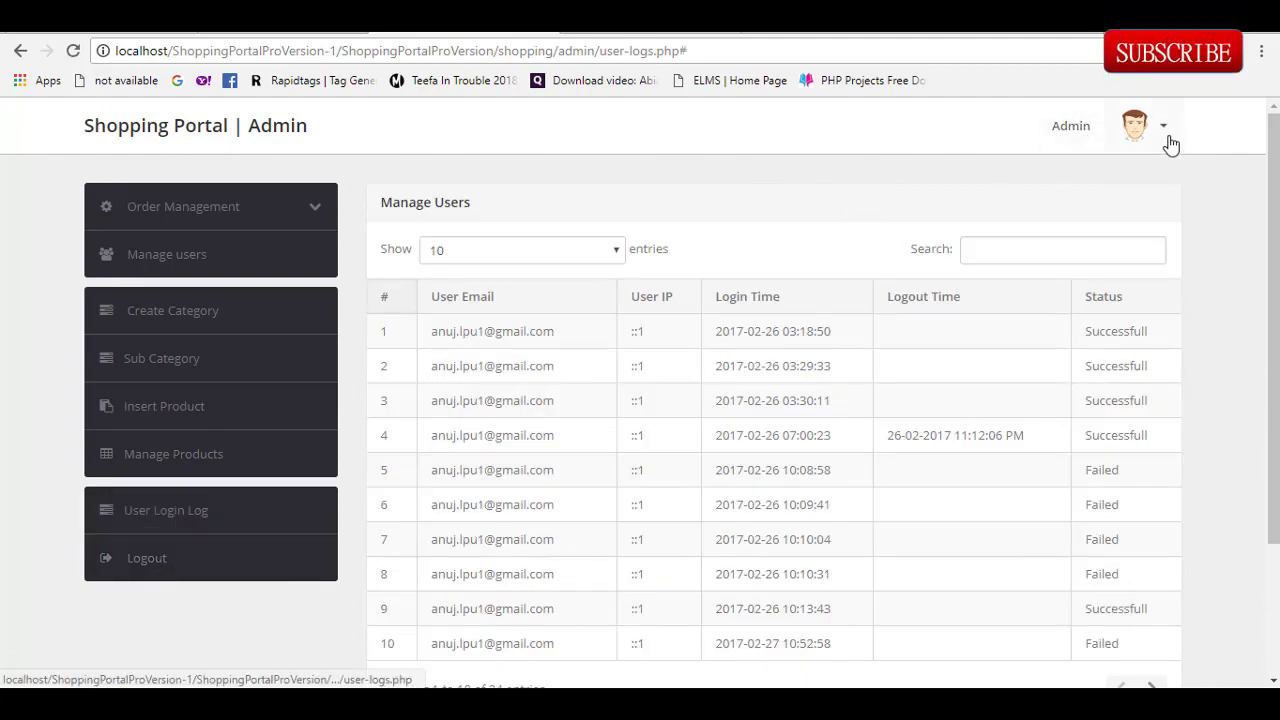
pyautogui.click(795, 130)
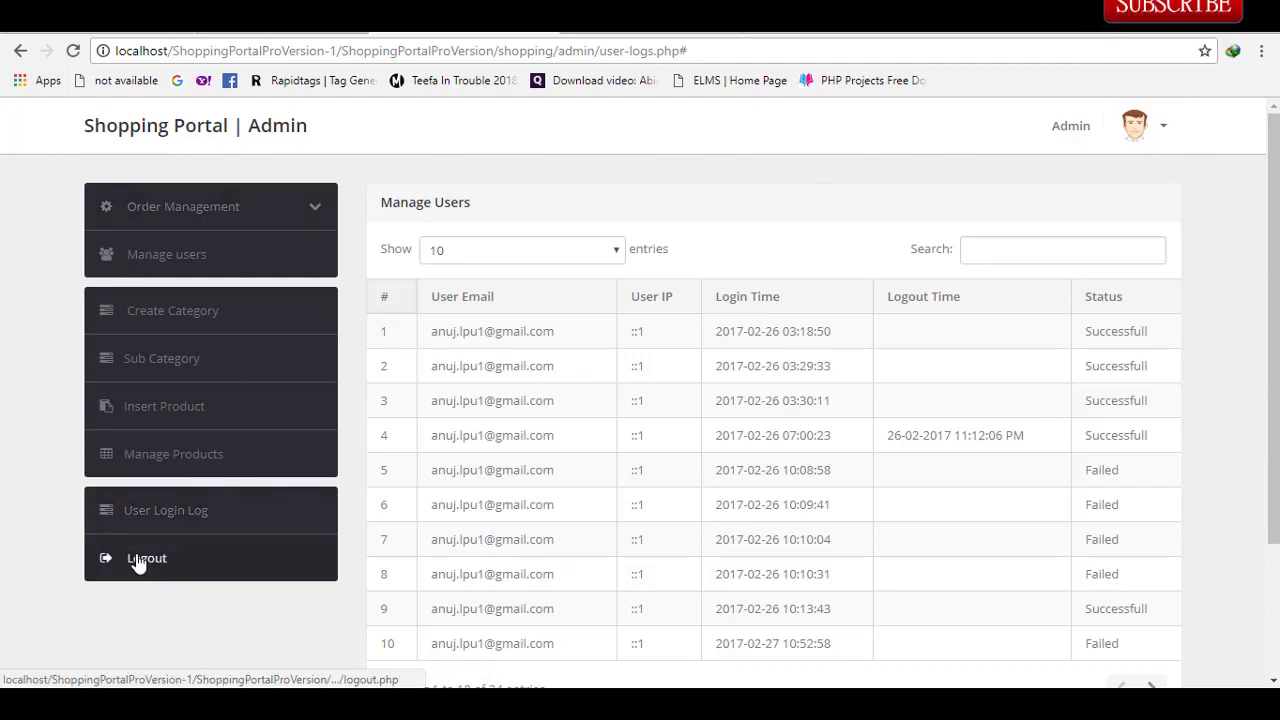
pyautogui.moveTo(139, 565); pyautogui.dragTo(142, 648)
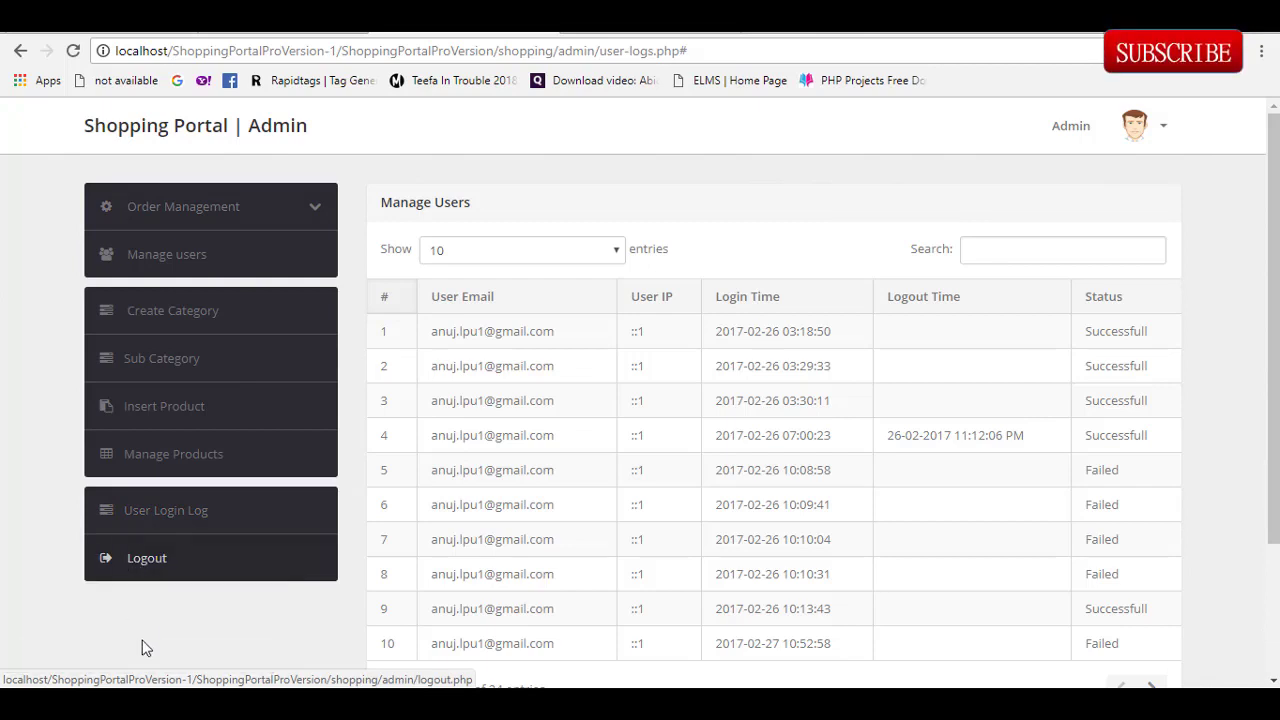
# Step: Check Today's Orders and Pending Orders, then switch to the phpMyAdmin tab
pyautogui.click(221, 220)
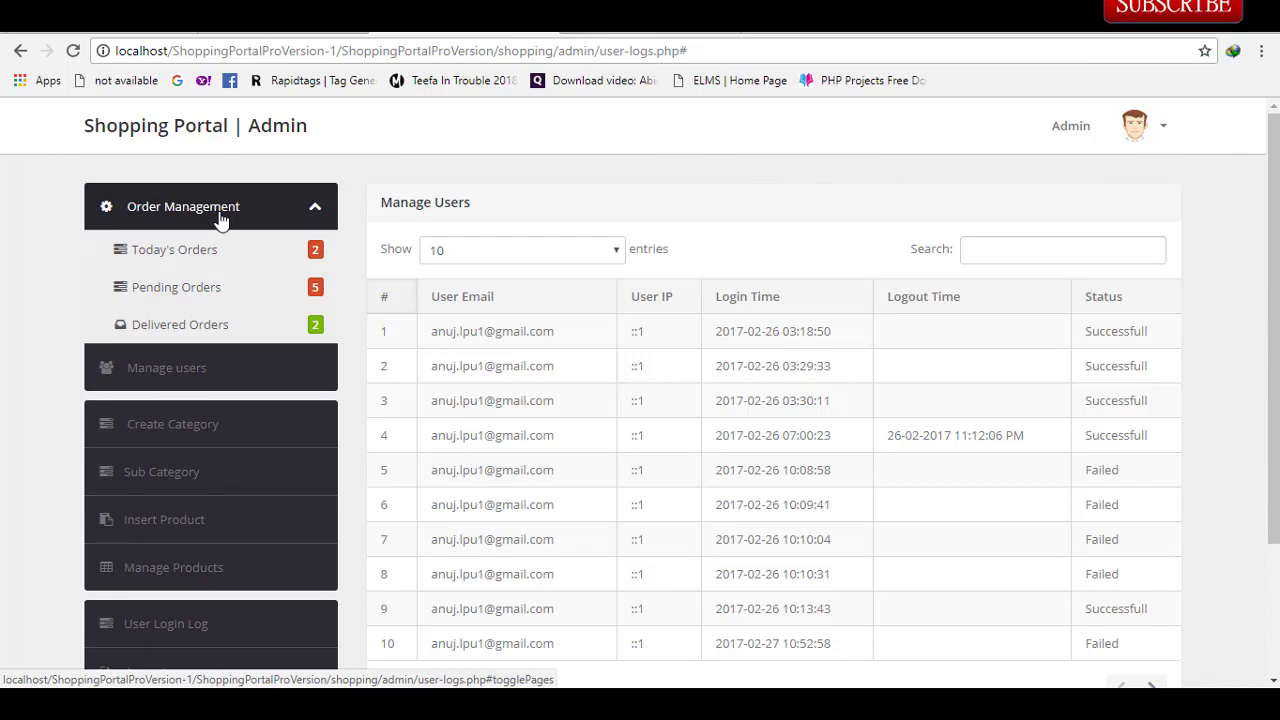
pyautogui.click(166, 249)
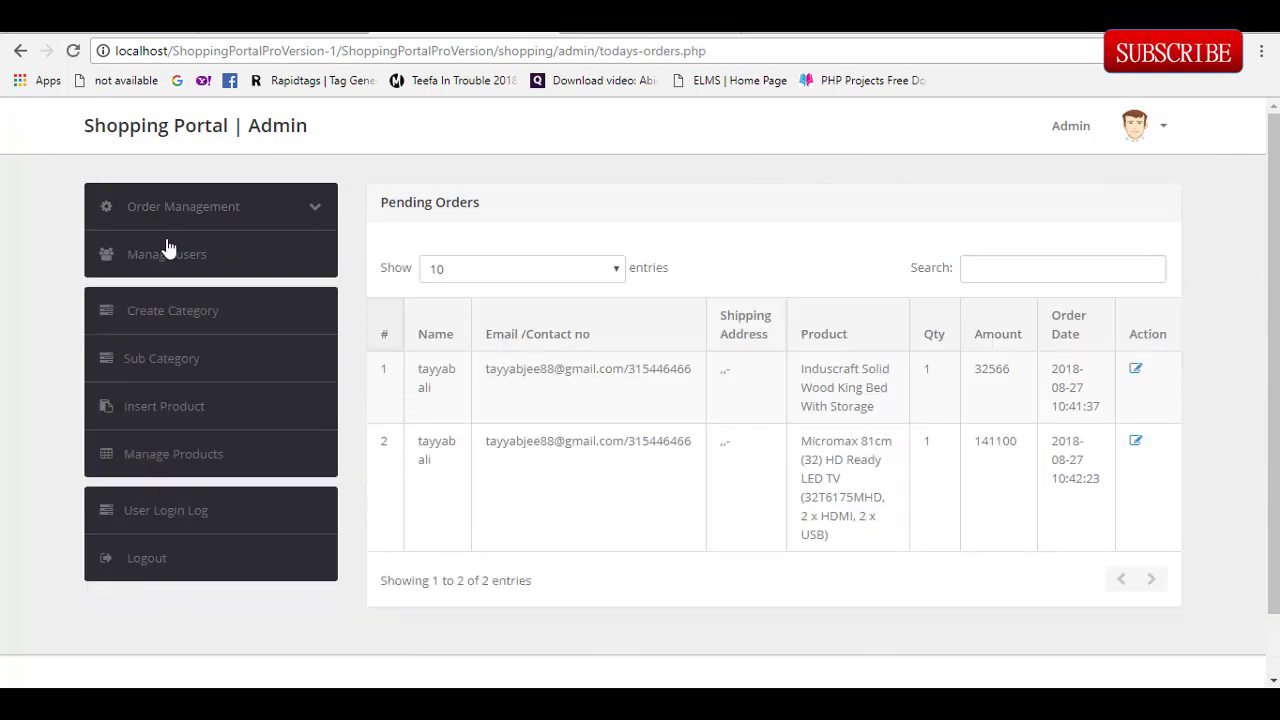
pyautogui.click(199, 227)
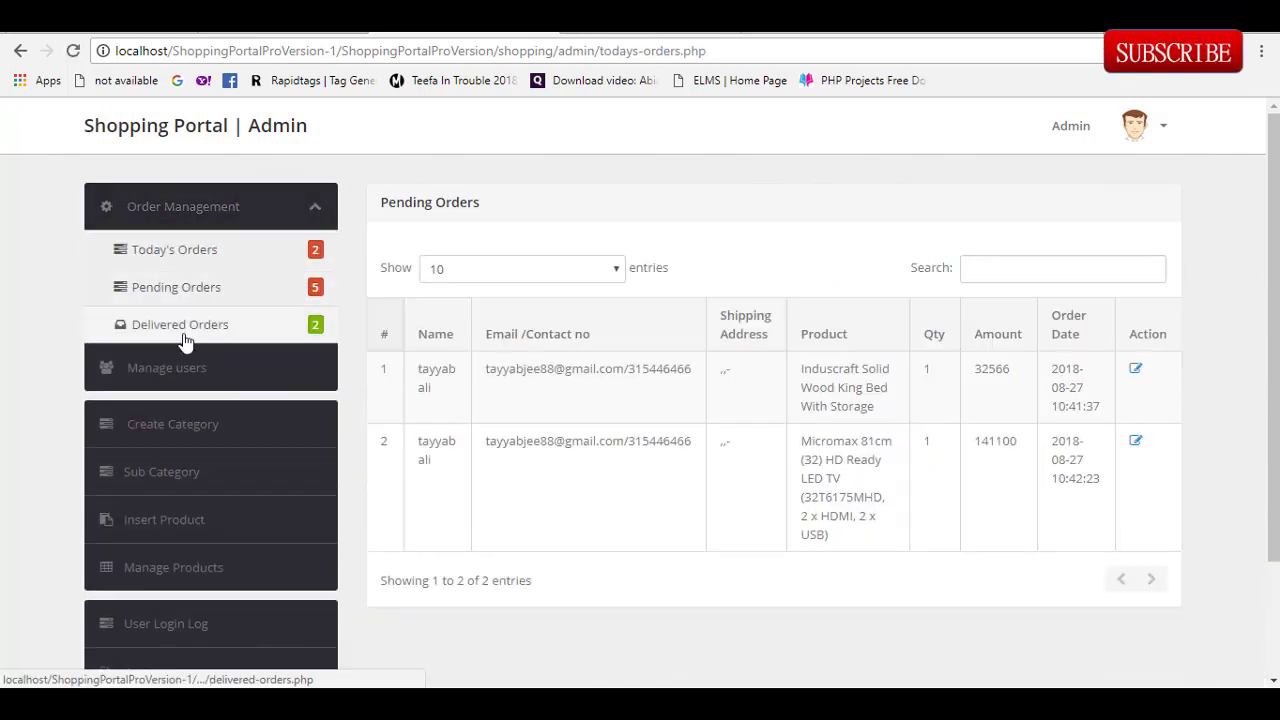
pyautogui.click(200, 287)
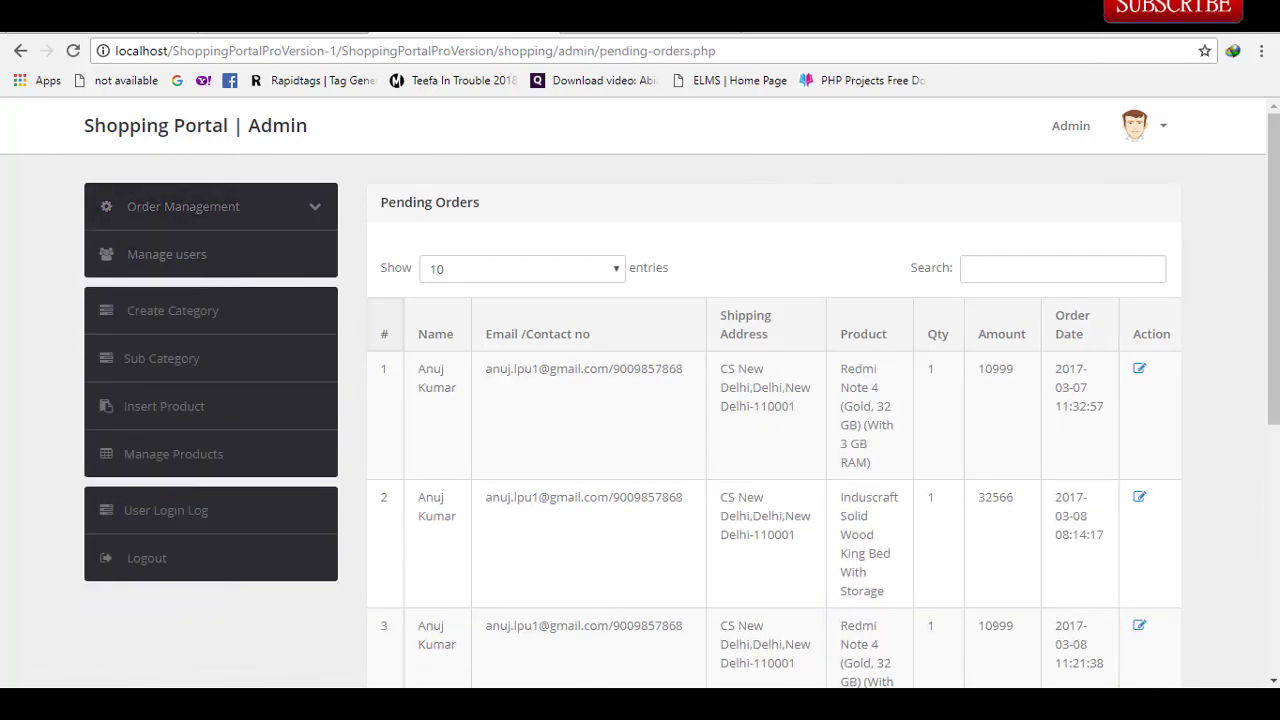
pyautogui.click(387, 33)
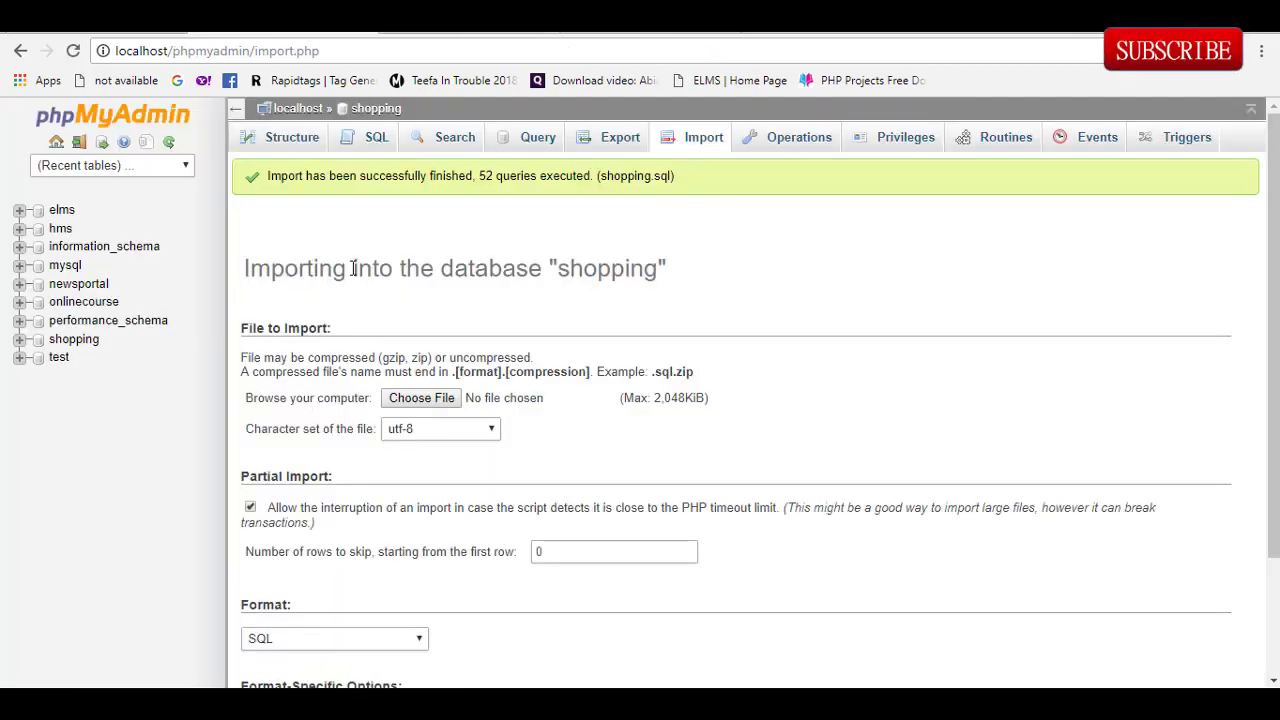
# Step: Select the shopping database in phpMyAdmin and open ShoppingPortalProVersion\sqlfile to reveal shopping.sql
pyautogui.click(62, 340)
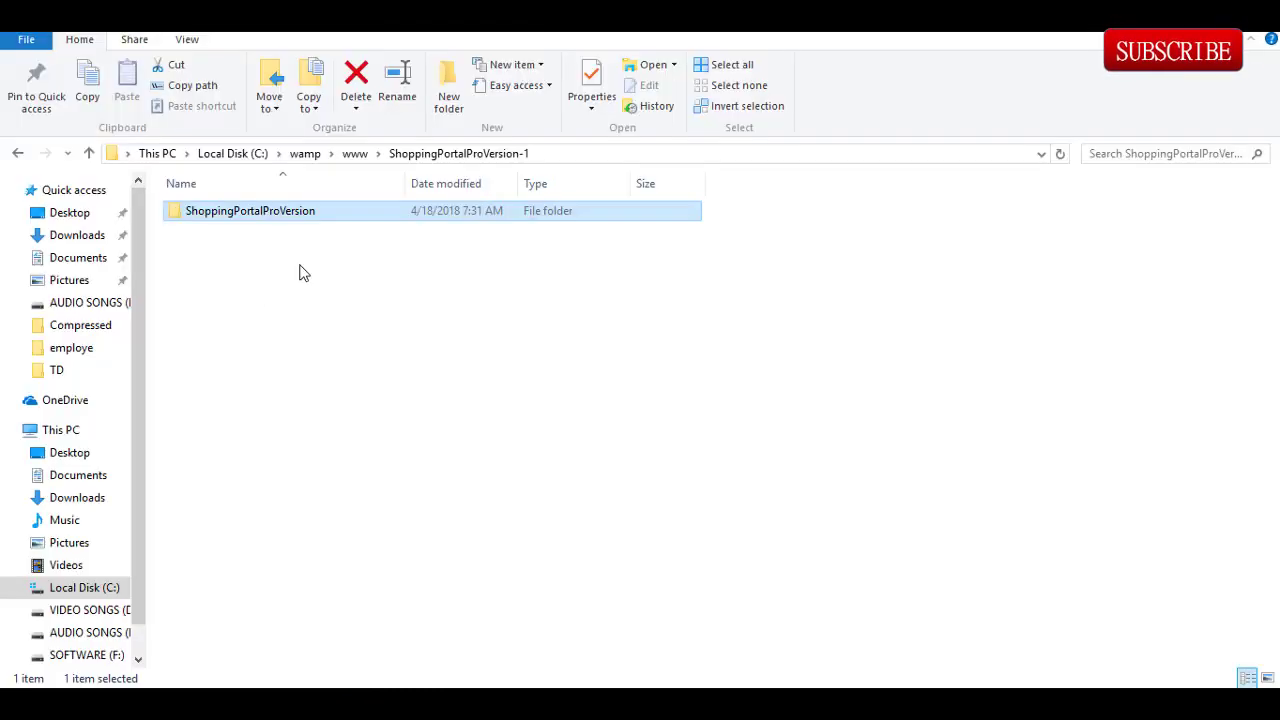
pyautogui.doubleClick(199, 207)
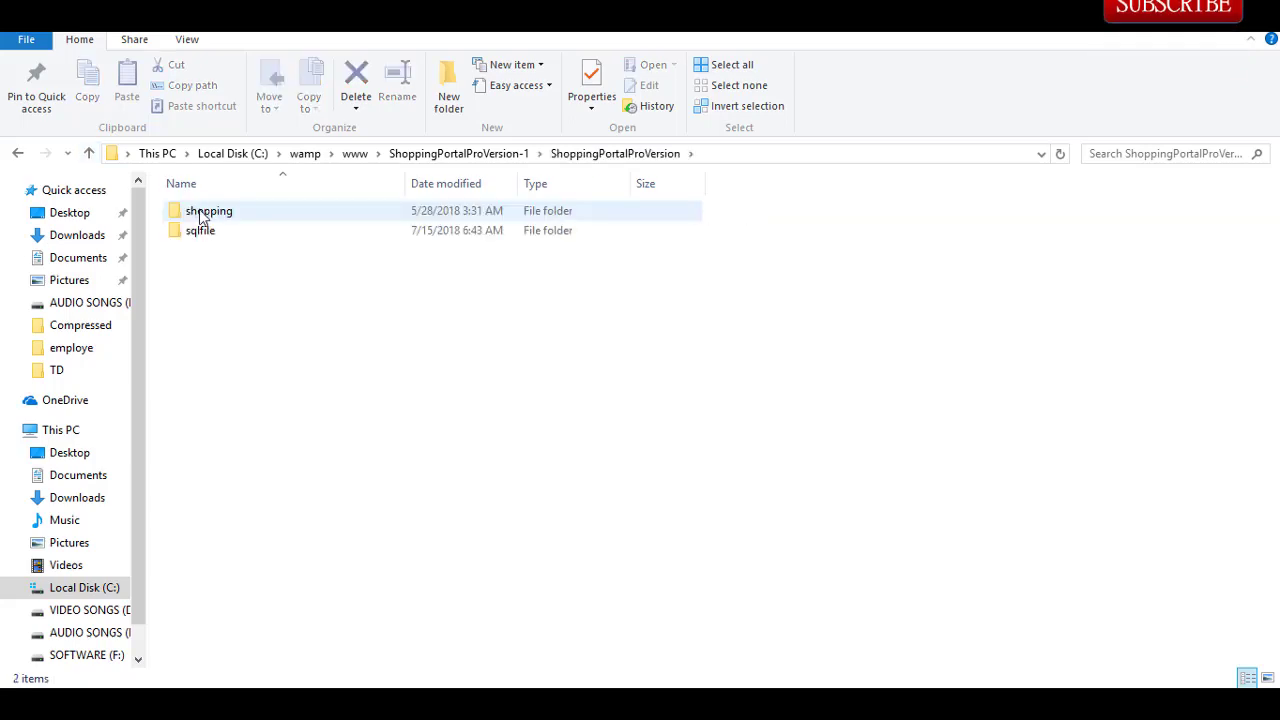
pyautogui.doubleClick(203, 231)
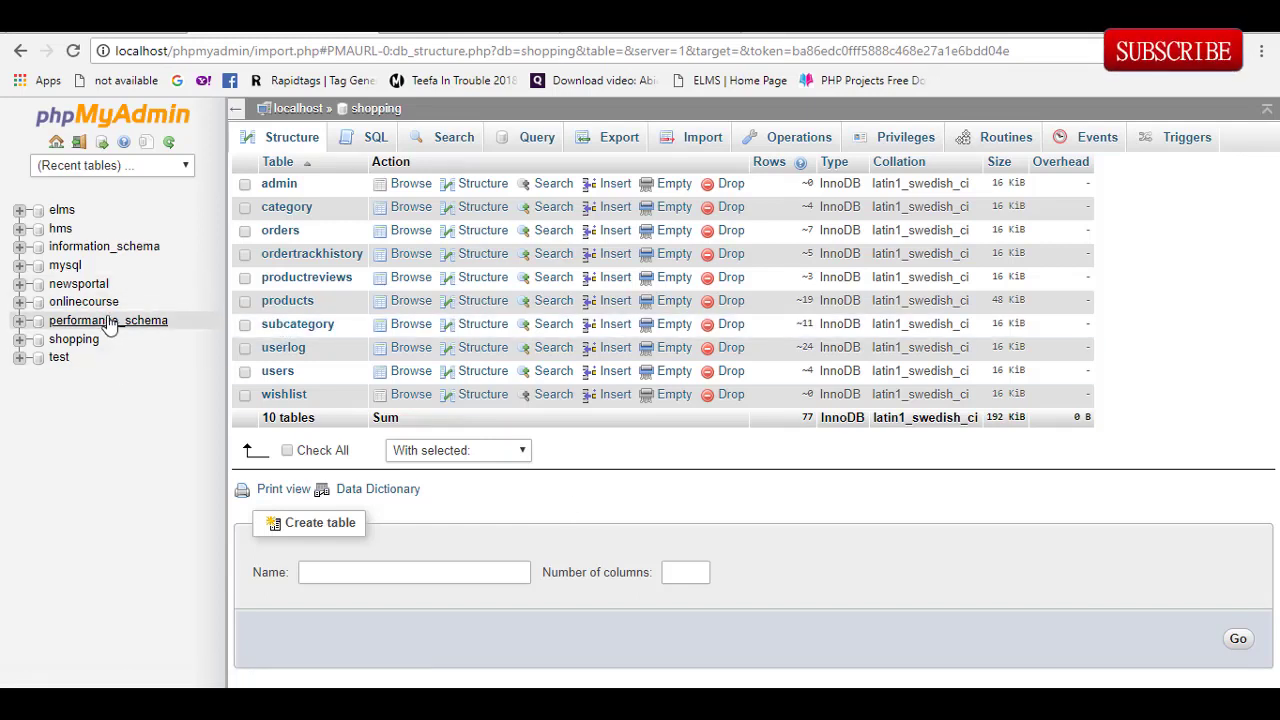
# Step: Browse the admin table's single row, reloading it, then return to the table list
pyautogui.click(280, 186)
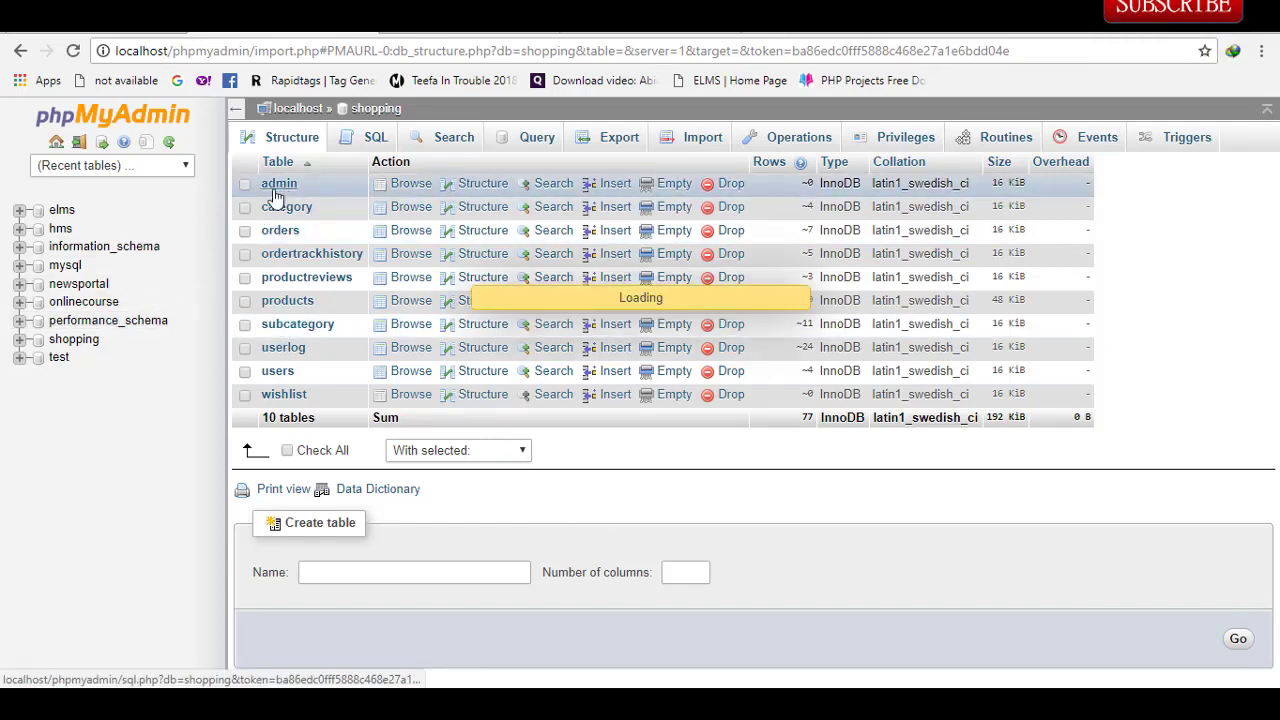
pyautogui.click(73, 50)
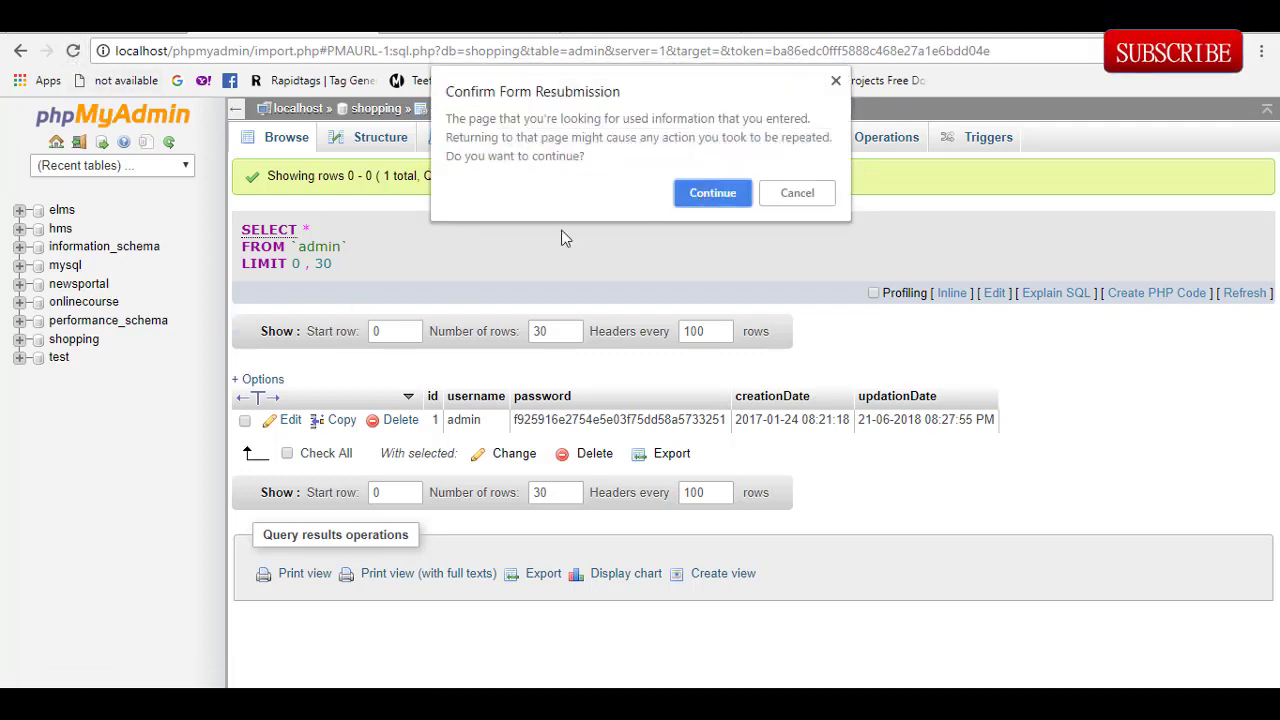
pyautogui.click(712, 193)
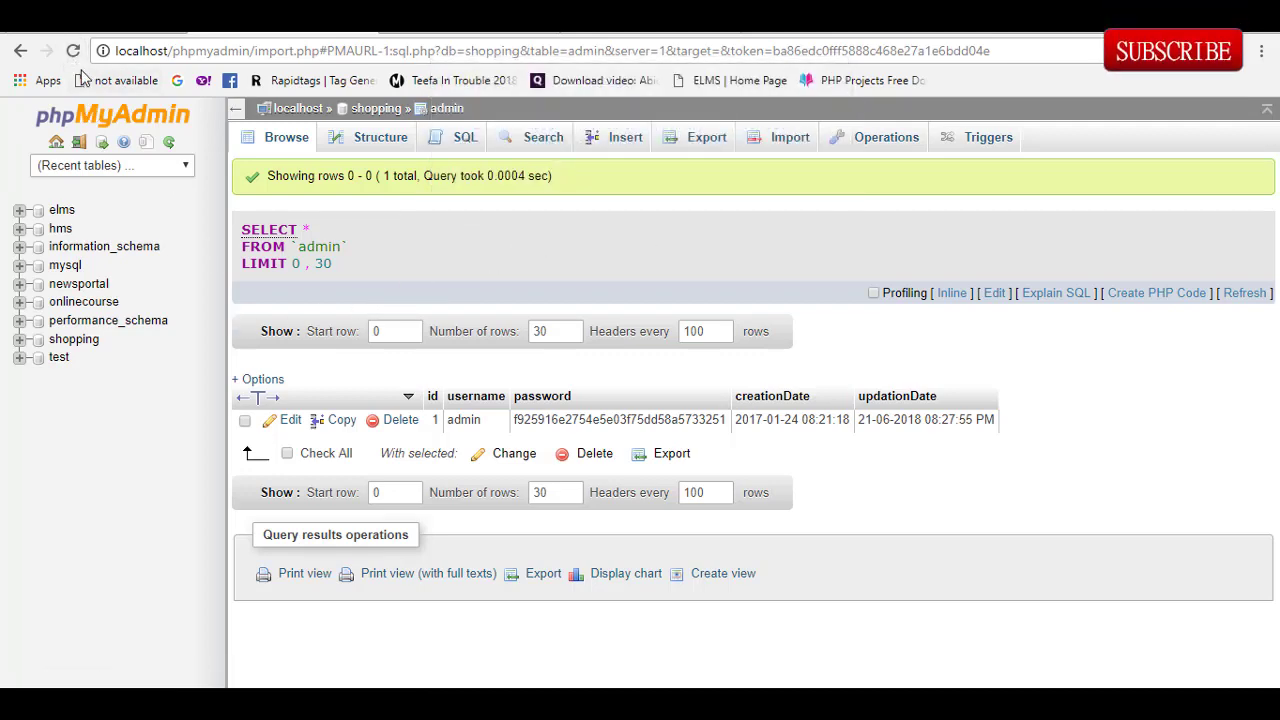
pyautogui.click(20, 52)
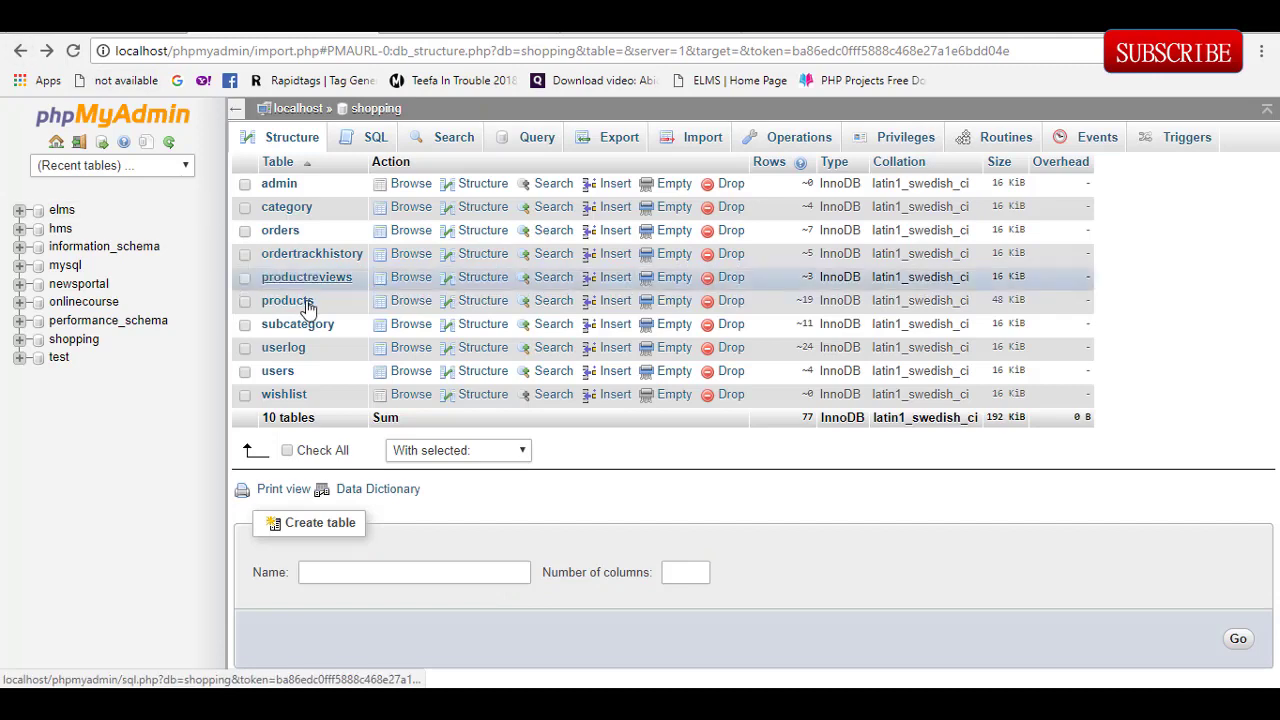
# Step: Browse the users table's 4 rows, then open the orders table's seven rows
pyautogui.click(277, 372)
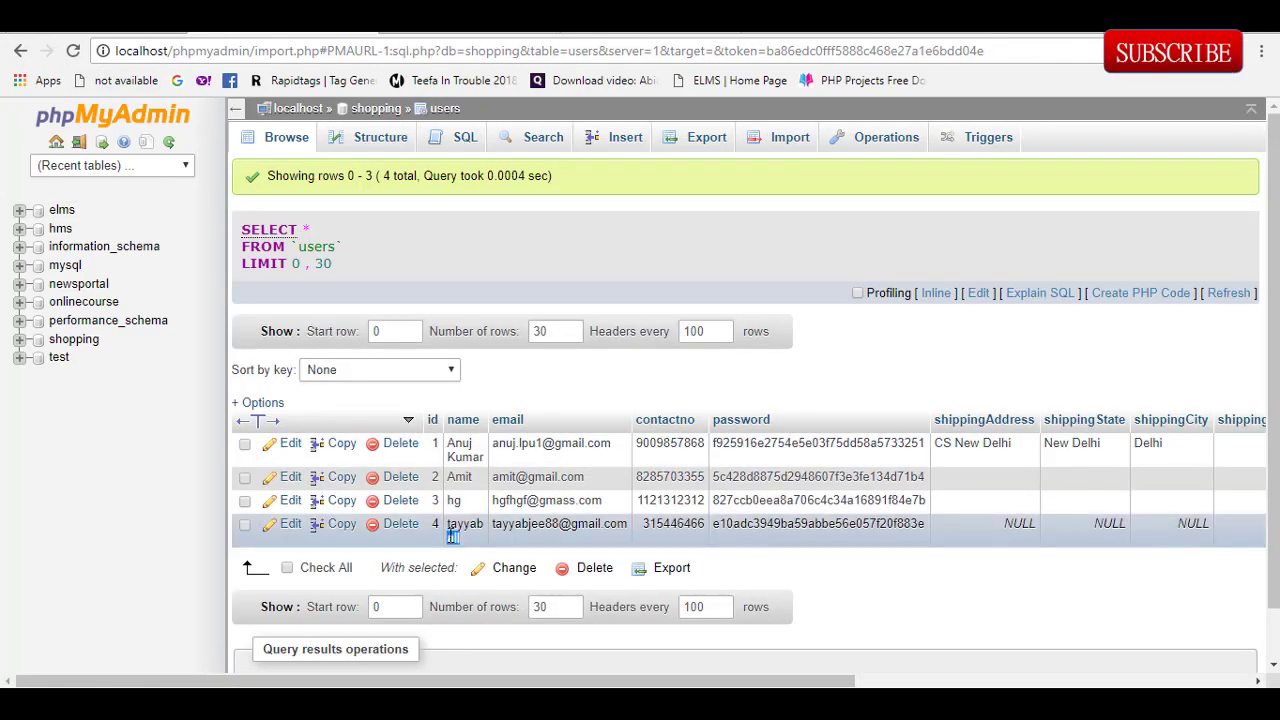
pyautogui.moveTo(450, 532); pyautogui.dragTo(460, 538)
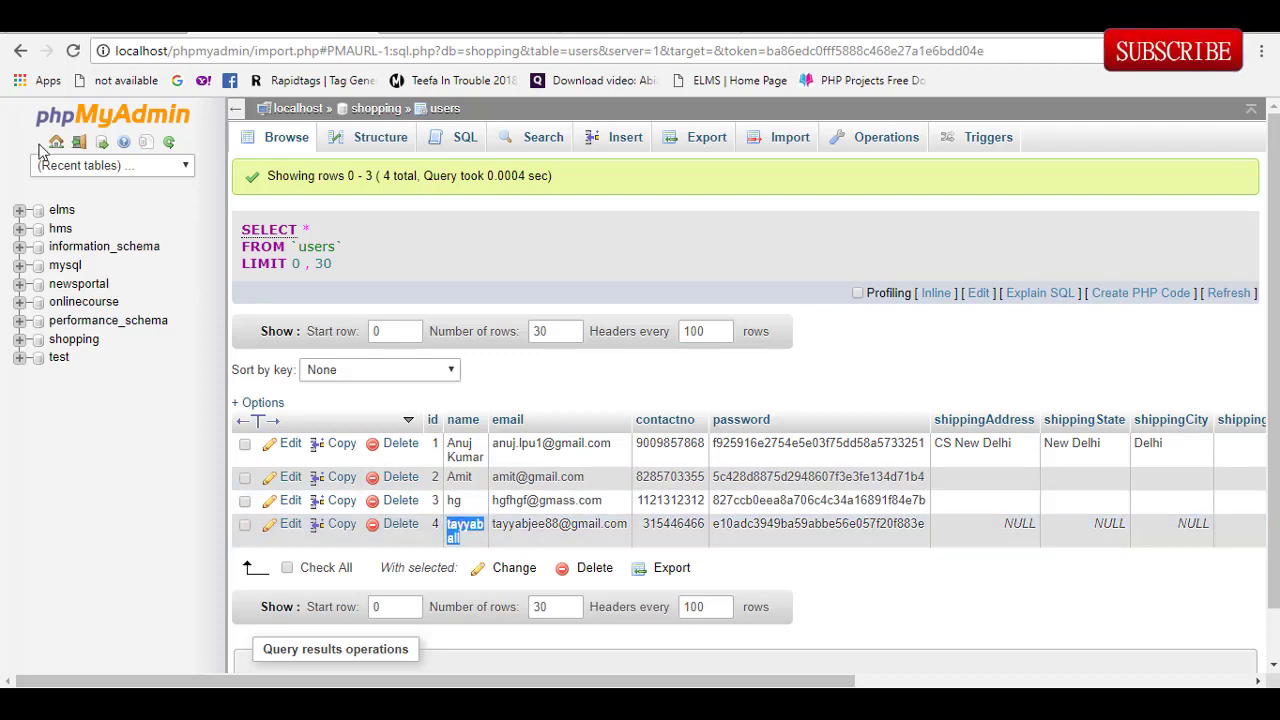
pyautogui.click(20, 50)
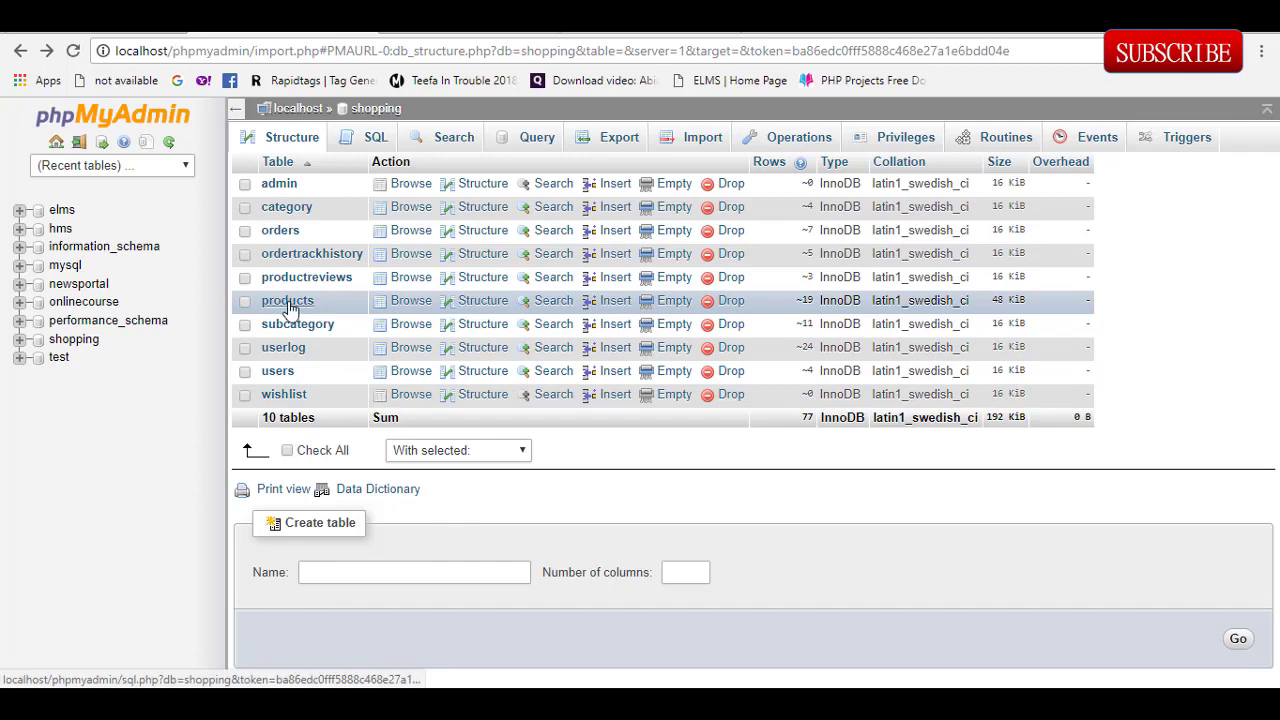
pyautogui.click(280, 230)
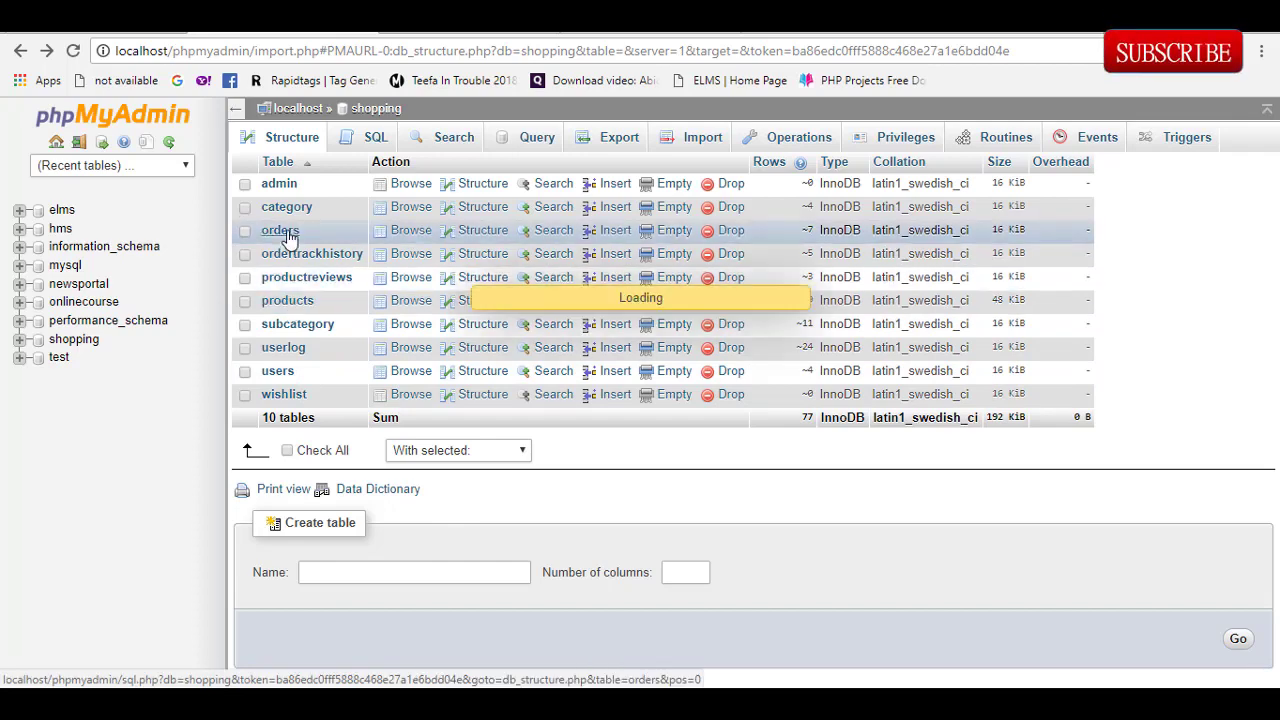